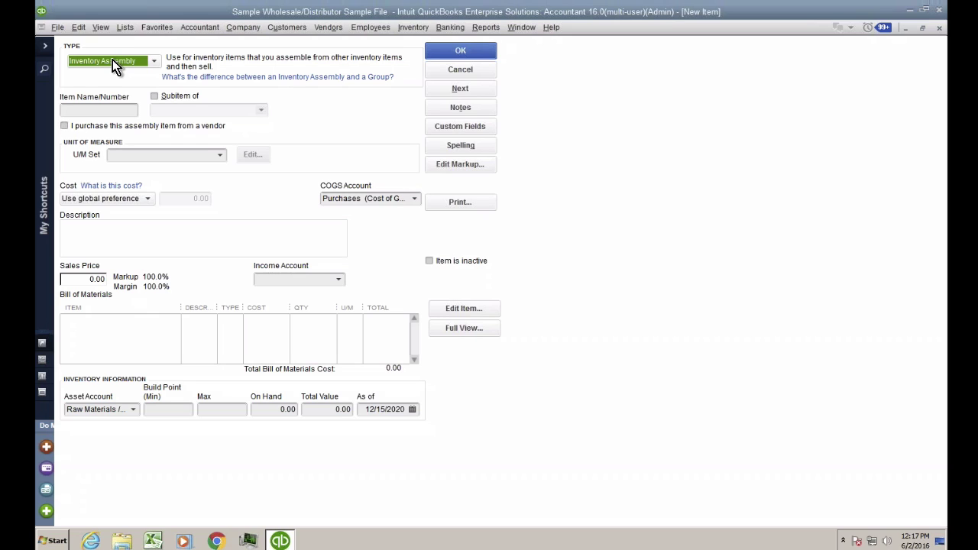
Name the new inventory assembly item "BOX with BULBS -WIP".
left_click(88, 110)
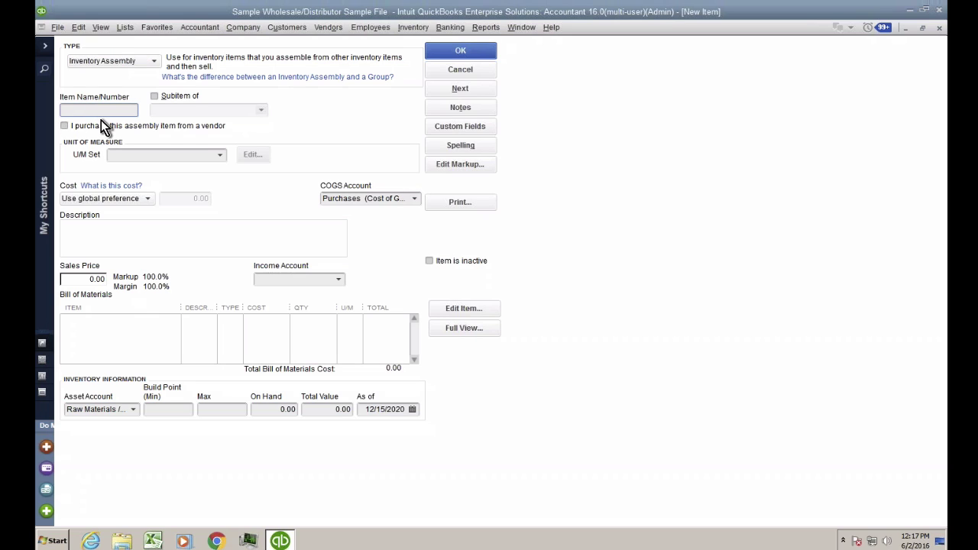
type("BOX with BULBS -WIP")
double_click(129, 110)
left_click_drag(128, 110, 54, 116)
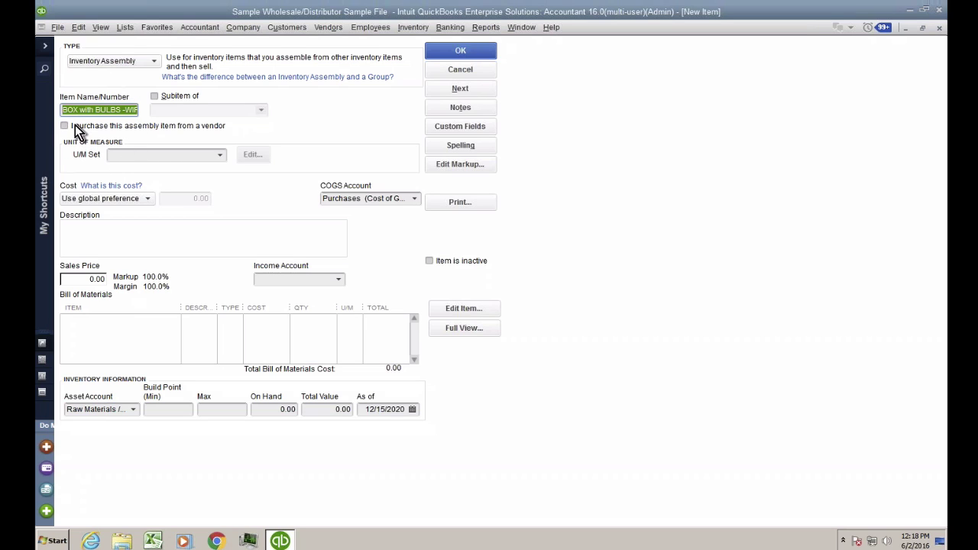
Enter "*** DO NOT SELL ***" as the assembly's description.
left_click(99, 236)
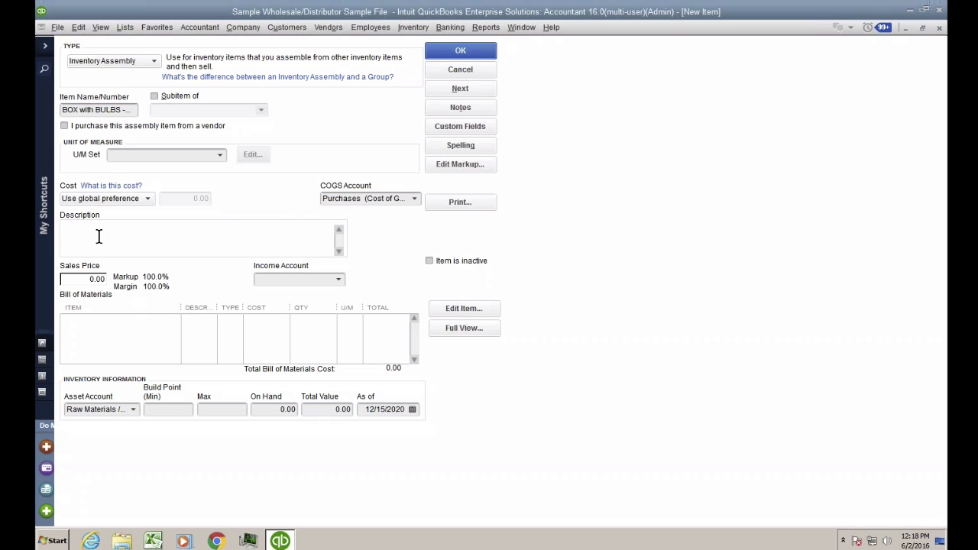
type("*** DO N")
key("Return")
type("OT SELL ***")
Assign the Revenue account as the assembly's income account.
left_click(272, 278)
type("Revenue")
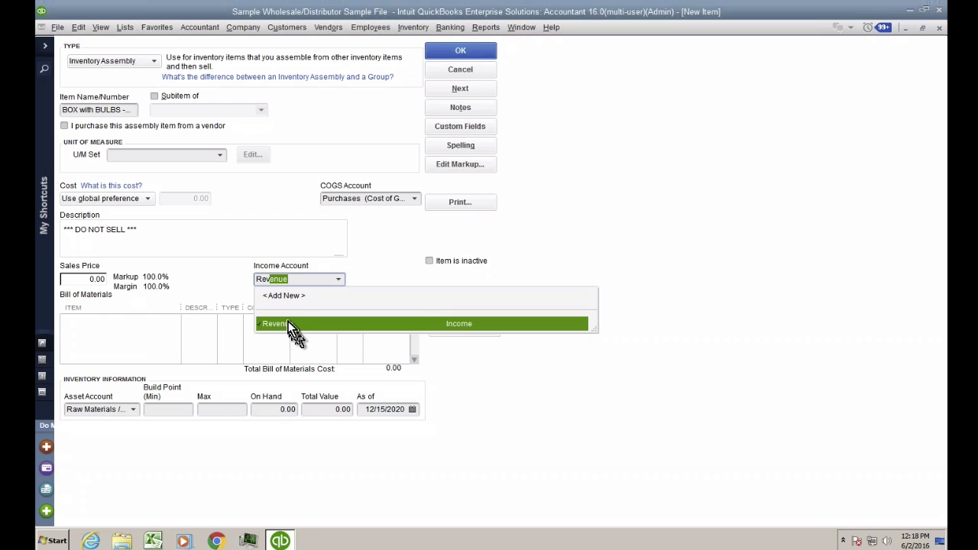
left_click(287, 324)
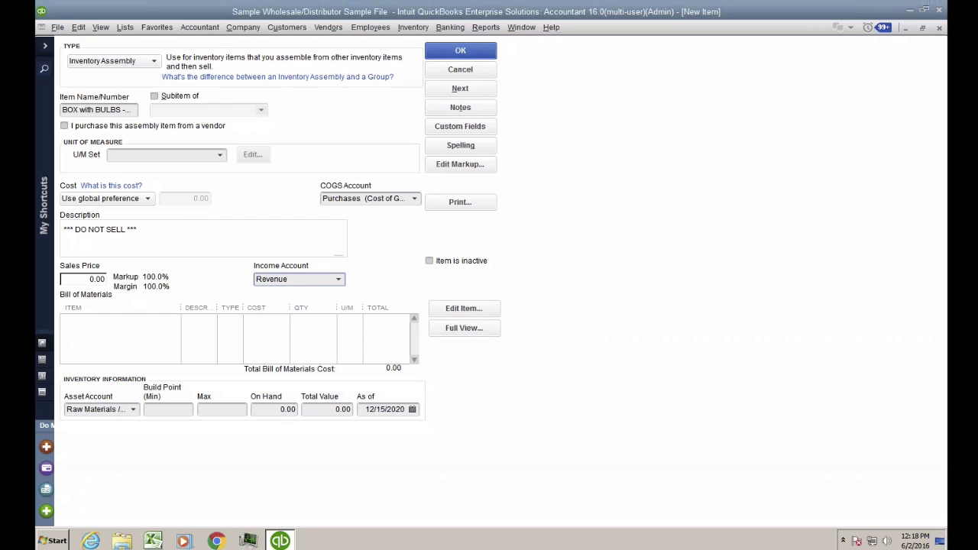
Create an Other Current Asset account named "Work in Process" and use it as the assembly's asset account.
left_click(118, 413)
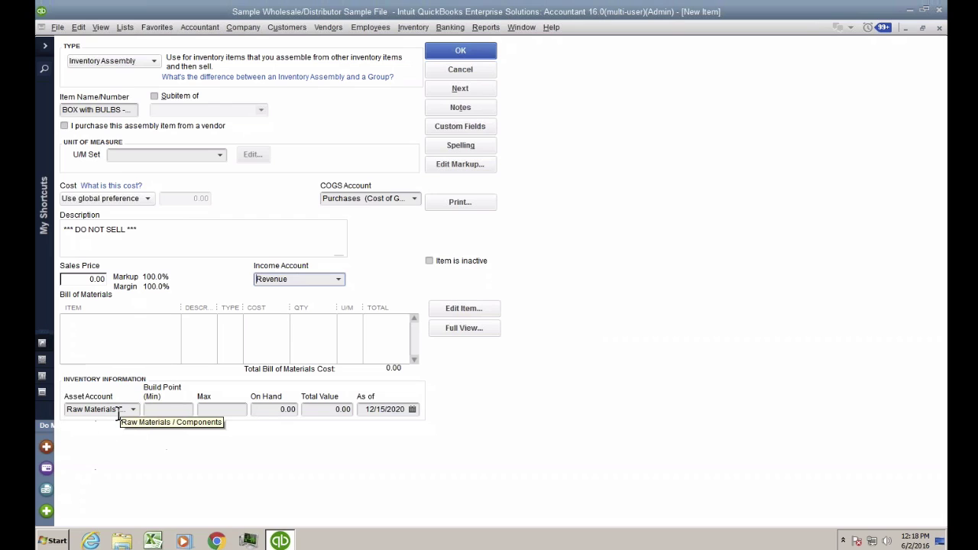
left_click(133, 413)
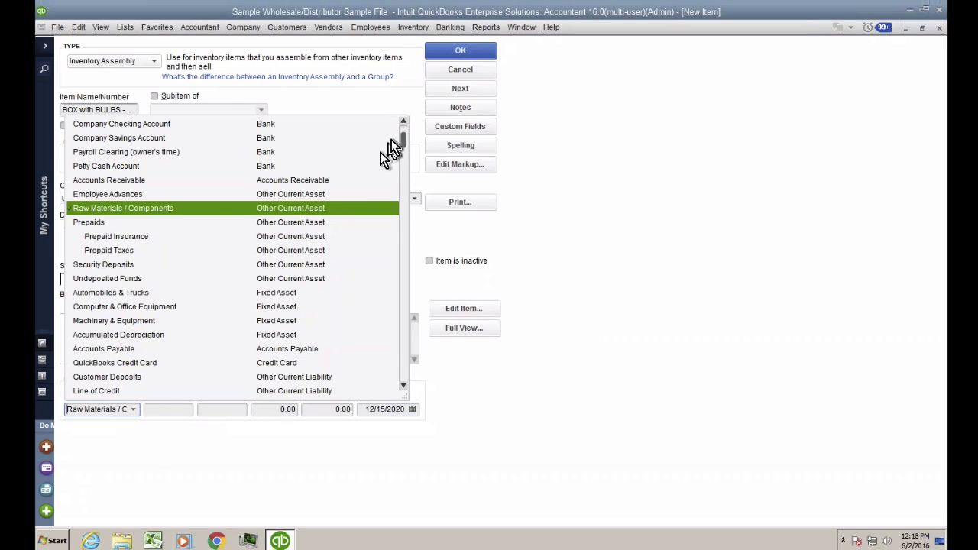
left_click_drag(402, 140, 401, 124)
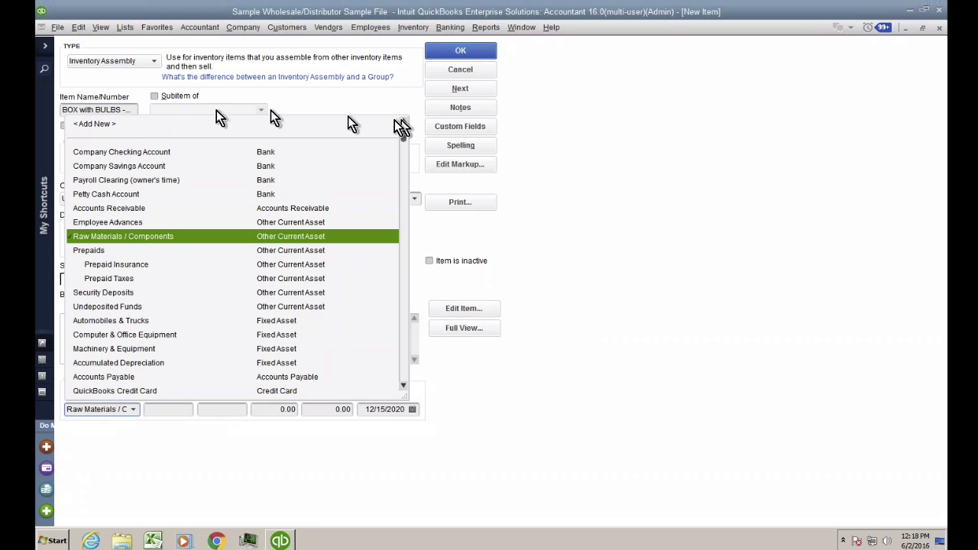
left_click(101, 127)
type("Wo")
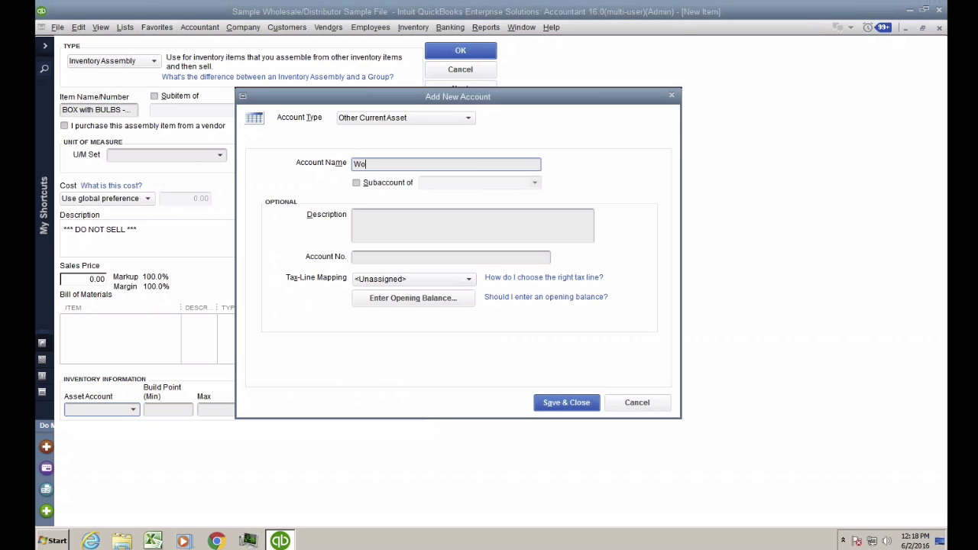
type("rk in Process")
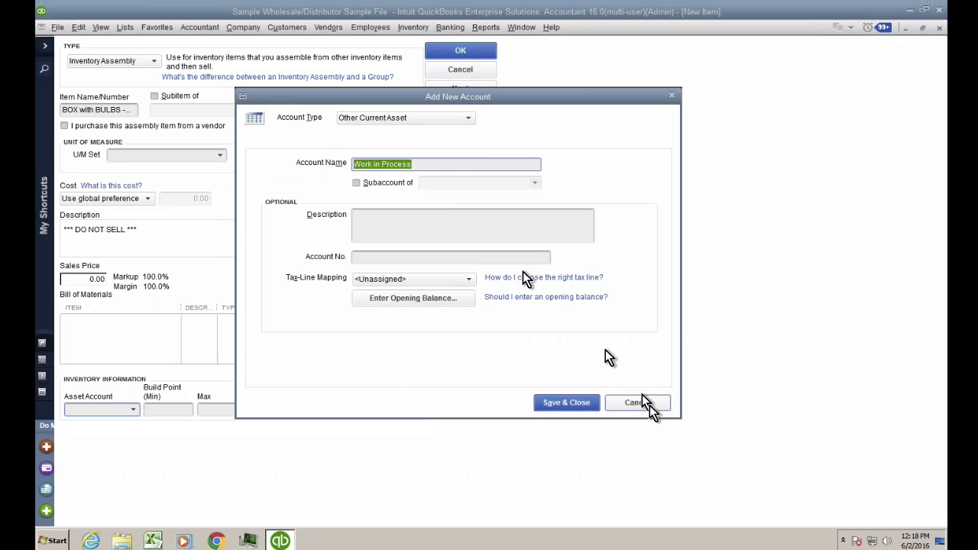
left_click(564, 405)
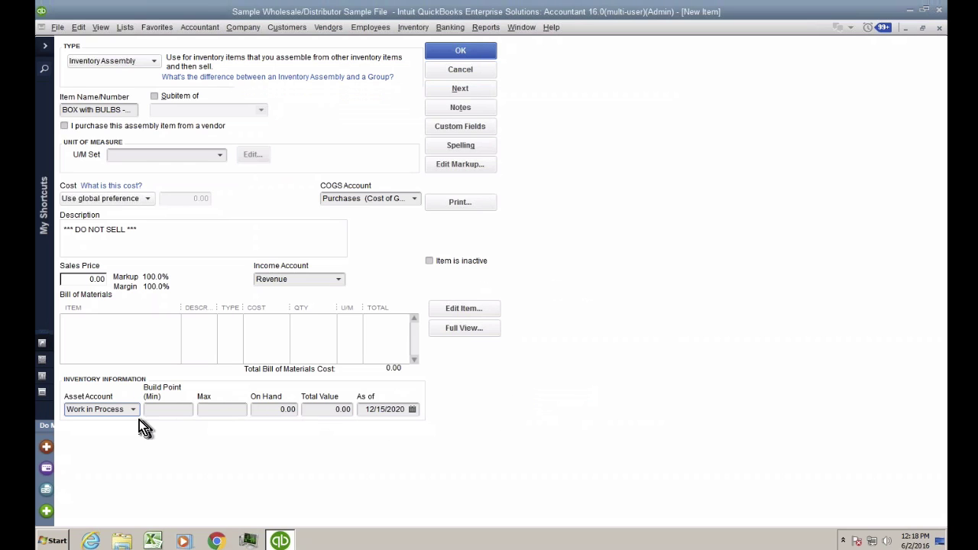
Set the assembly's minimum build point to 500 and its maximum to 1000.
left_click(157, 409)
type("500")
double_click(184, 409)
left_click(200, 409)
type("1000")
left_click_drag(229, 410, 135, 414)
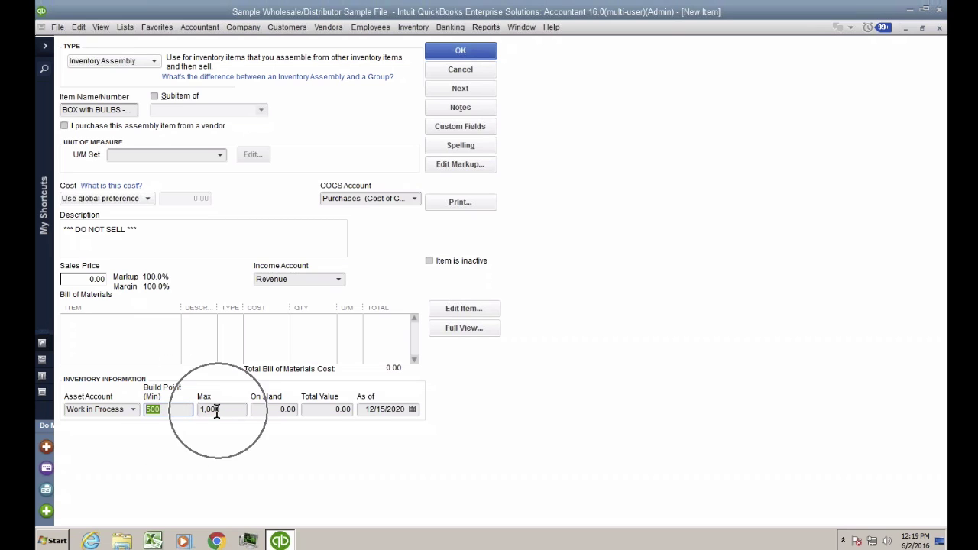
left_click_drag(220, 410, 192, 410)
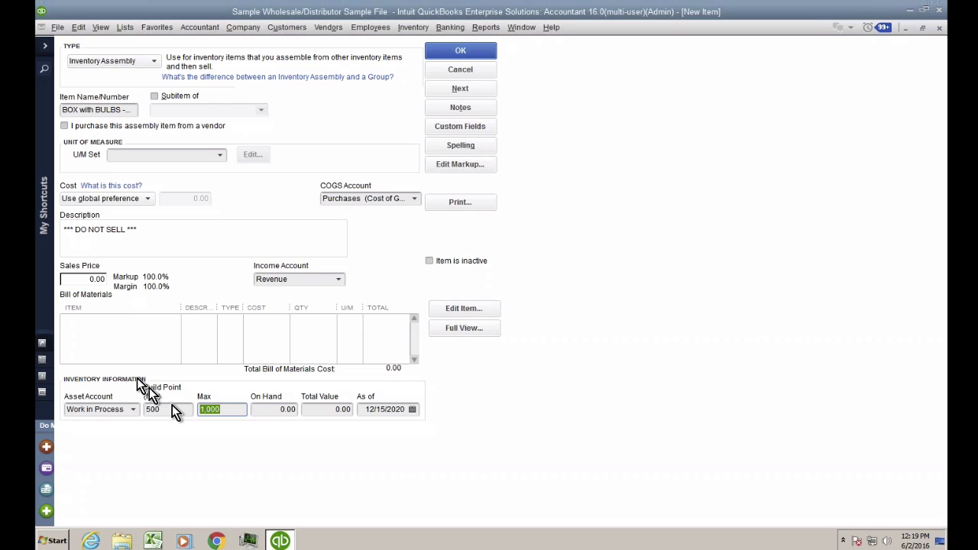
Add the Box inventory part to the bill of materials with a quantity of 1.
left_click(93, 321)
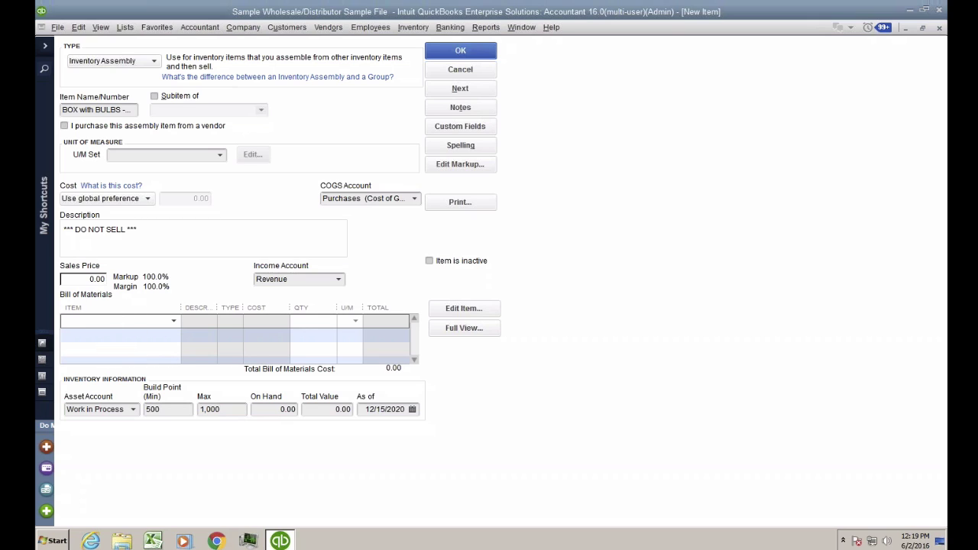
left_click(172, 320)
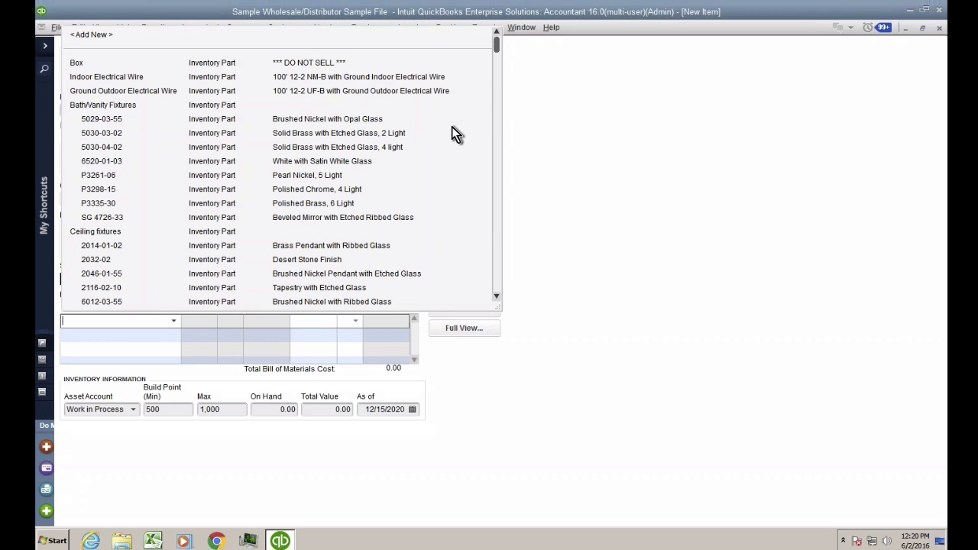
left_click(82, 65)
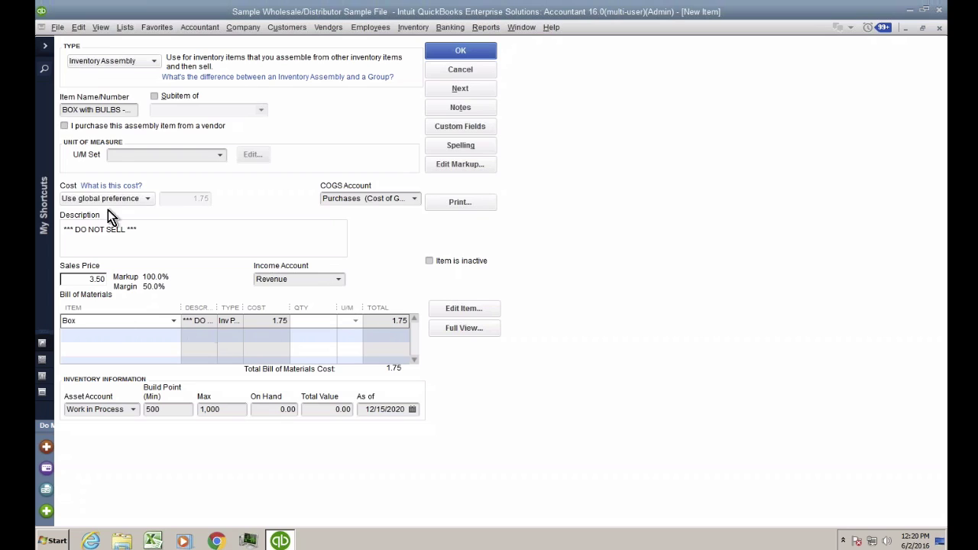
left_click(64, 109)
left_click_drag(64, 109, 134, 109)
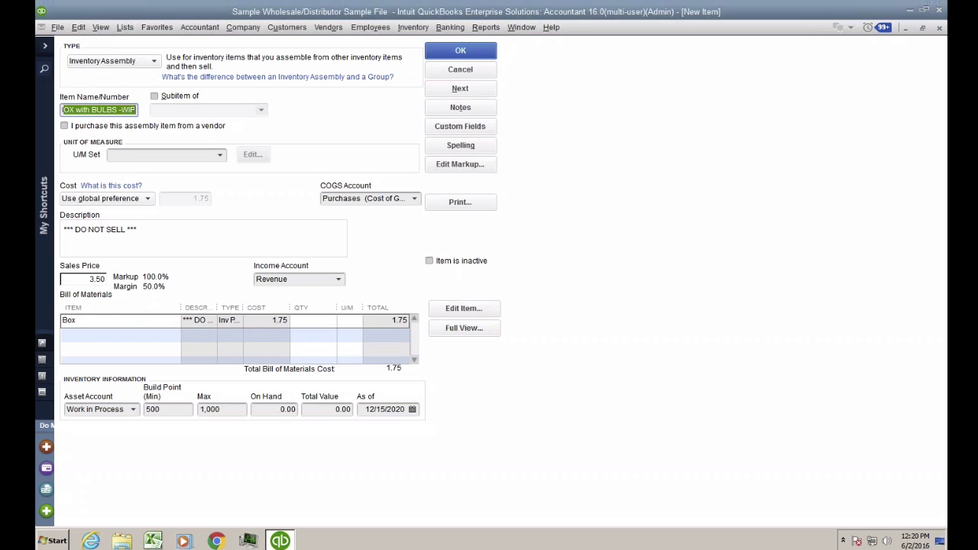
left_click(99, 321)
key("ctrl")
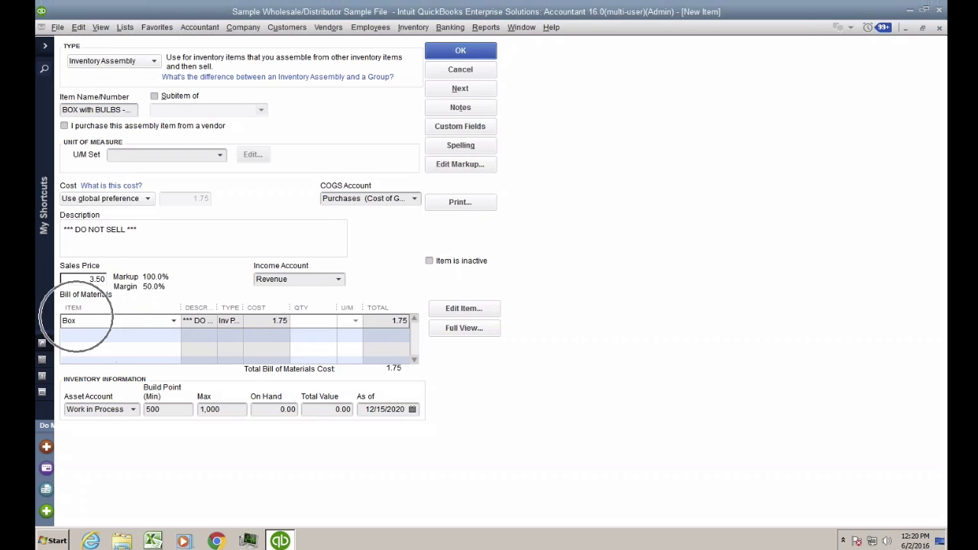
left_click(311, 324)
type("1")
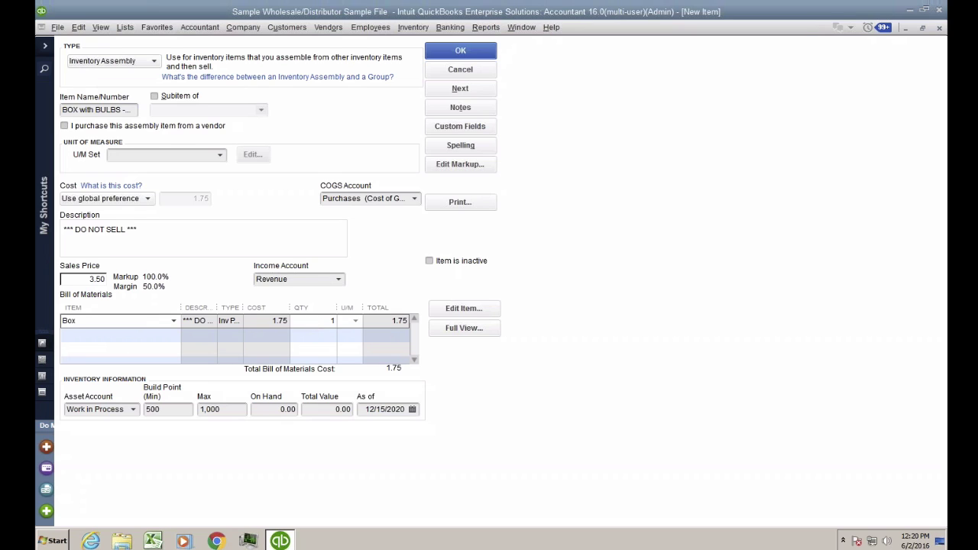
Add the halogen bulb H41930SP from Specialty bulbs to the bill of materials with a quantity of 8.
left_click(117, 337)
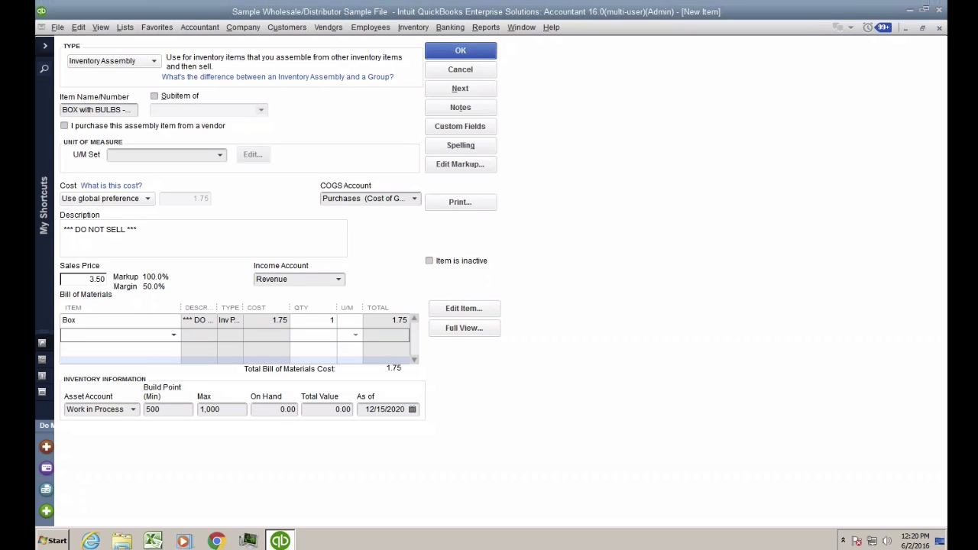
left_click(174, 335)
scroll(183, 255, "down", 10)
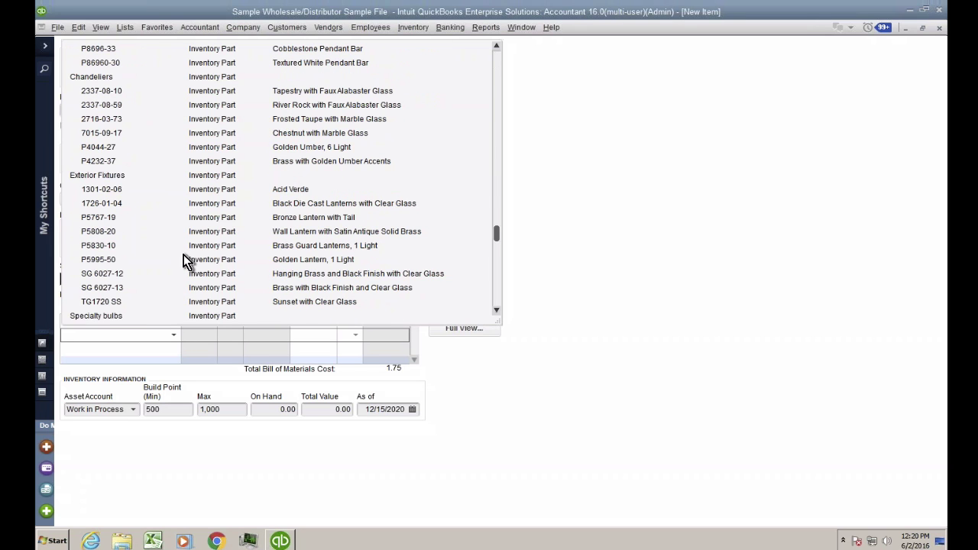
scroll(184, 260, "down", 3)
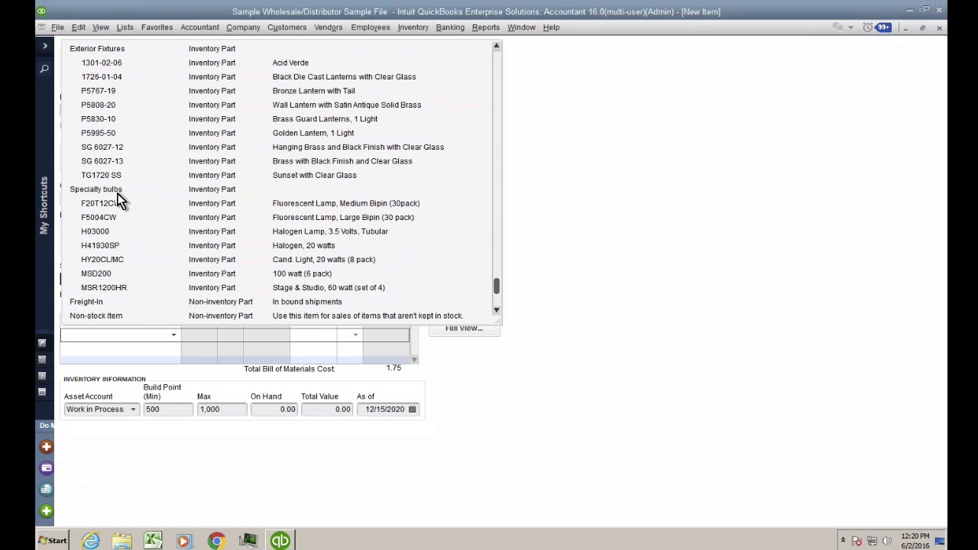
left_click(111, 246)
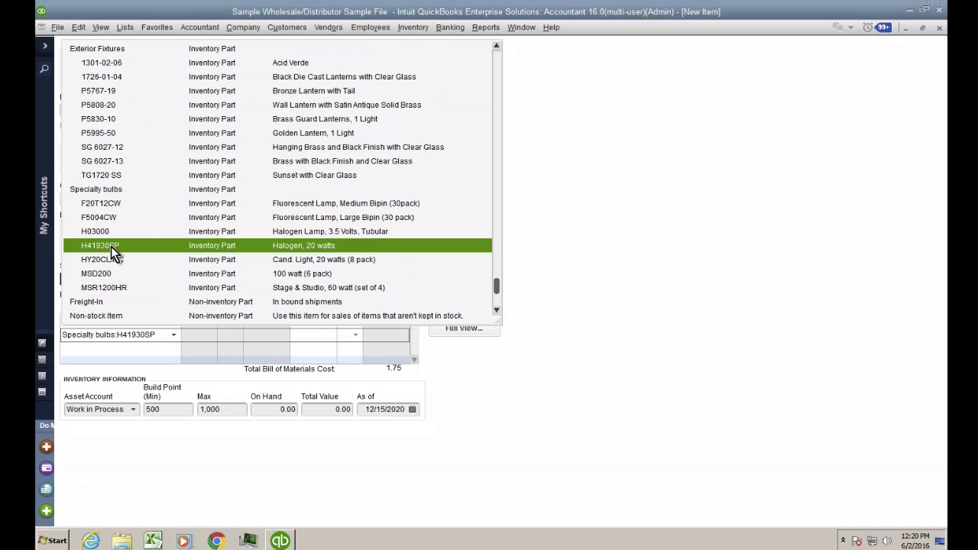
left_click(110, 246)
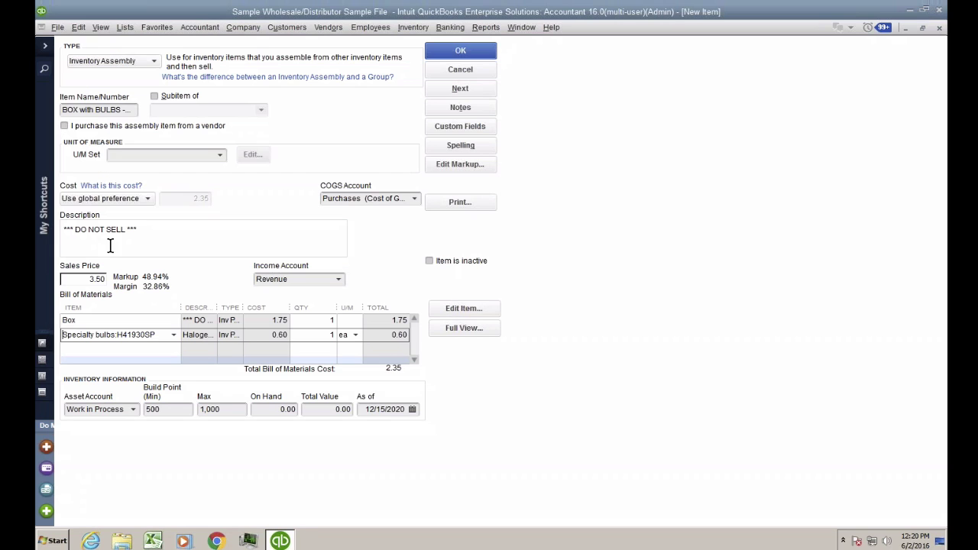
left_click(326, 336)
type("8")
left_click(63, 349)
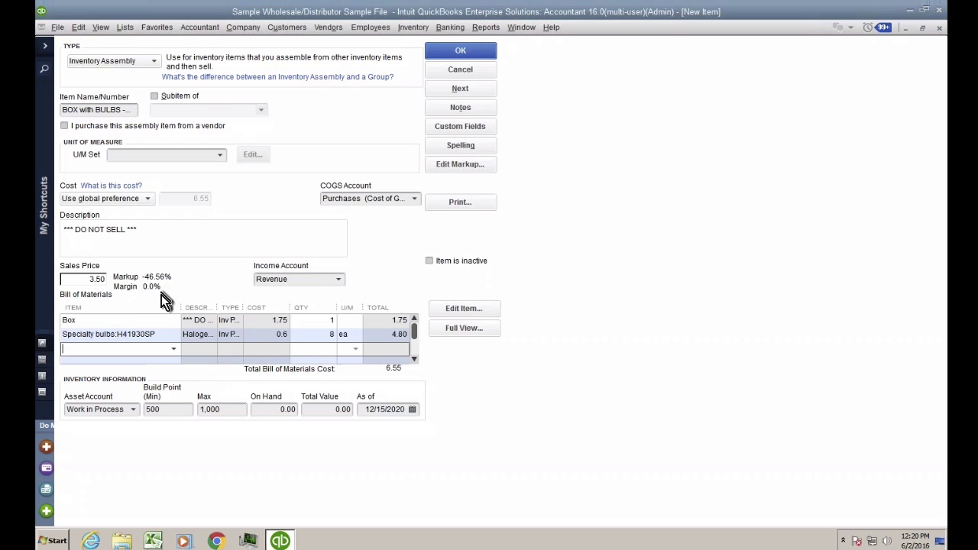
left_click(91, 320)
left_click(163, 336)
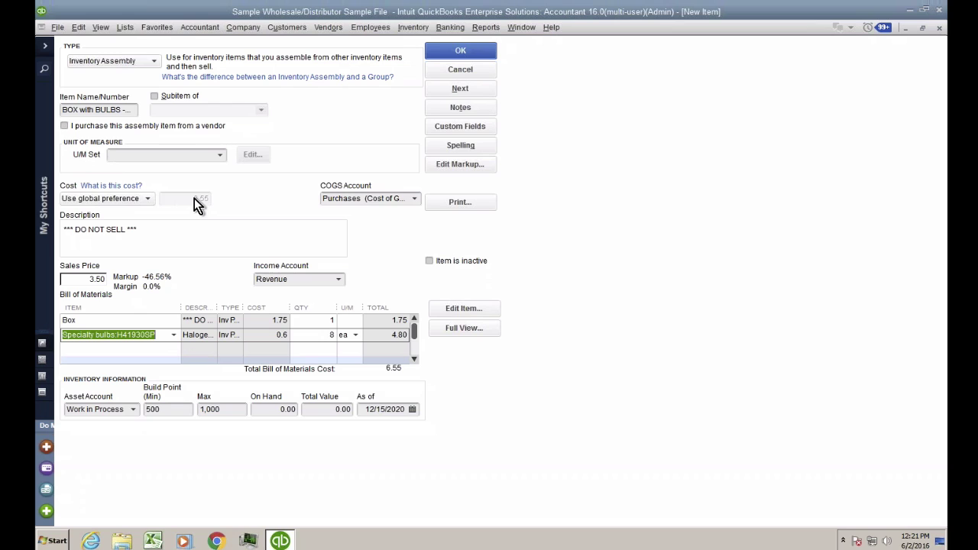
Try the User defined cost option for the assembly's cost.
left_click(136, 200)
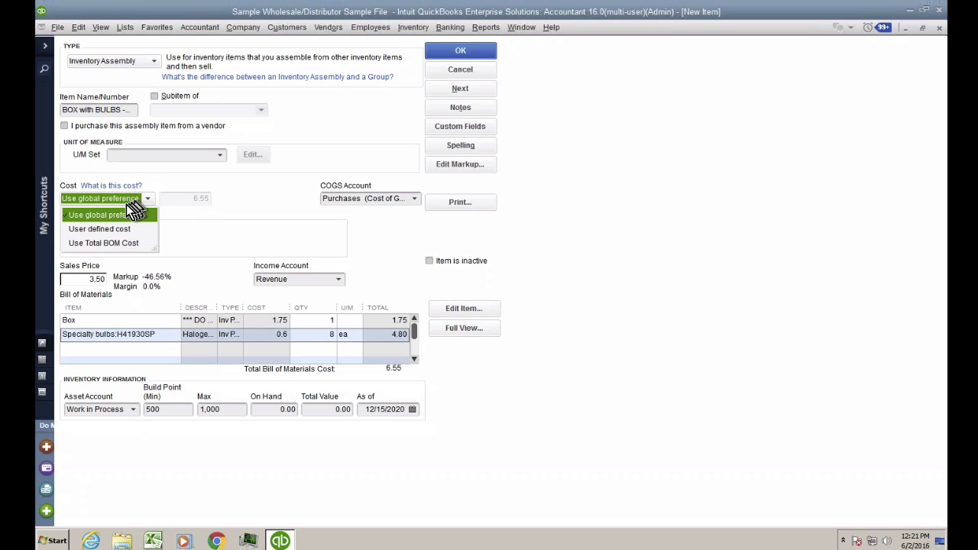
left_click(108, 229)
left_click(184, 199)
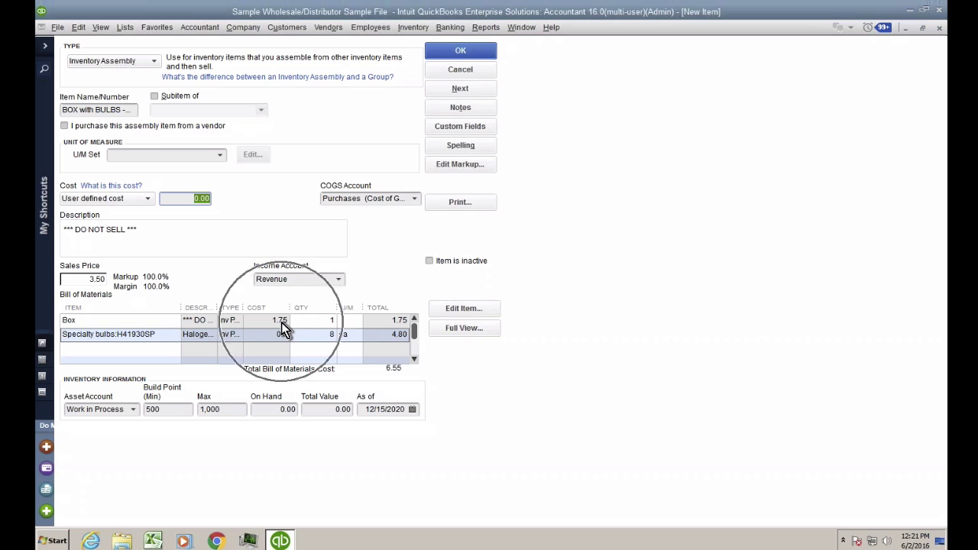
Base the assembly's cost on its components with the Use Total BOM Cost option.
key("ctrl")
key("ctrl")
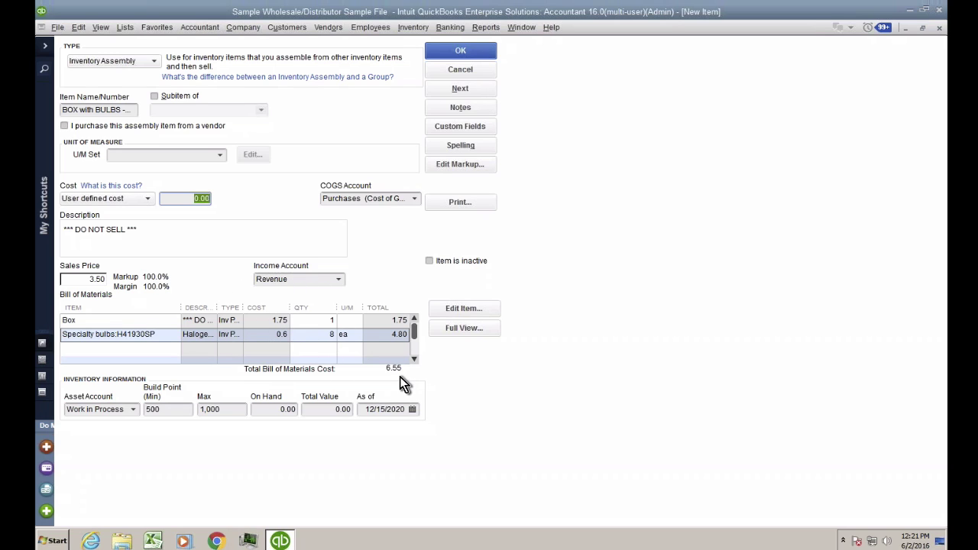
left_click(280, 322)
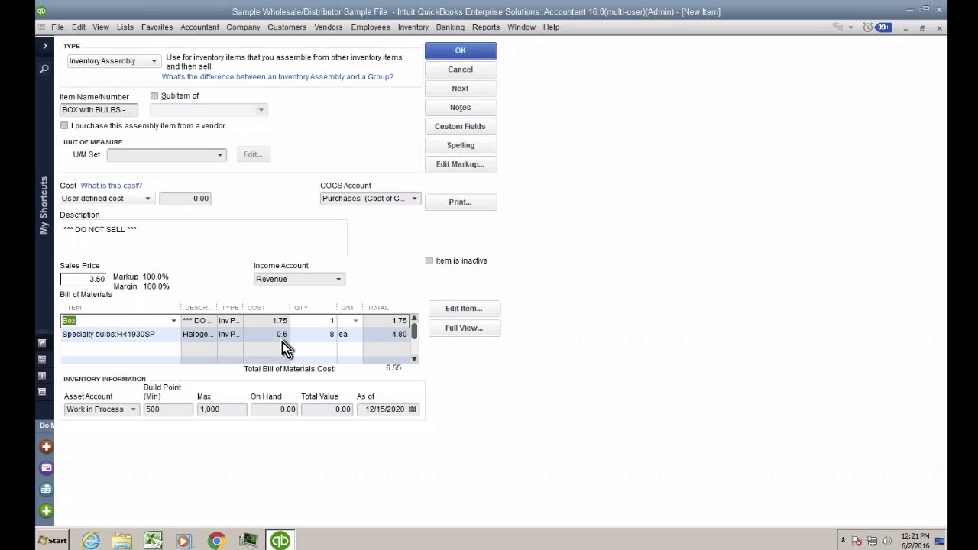
left_click(282, 339)
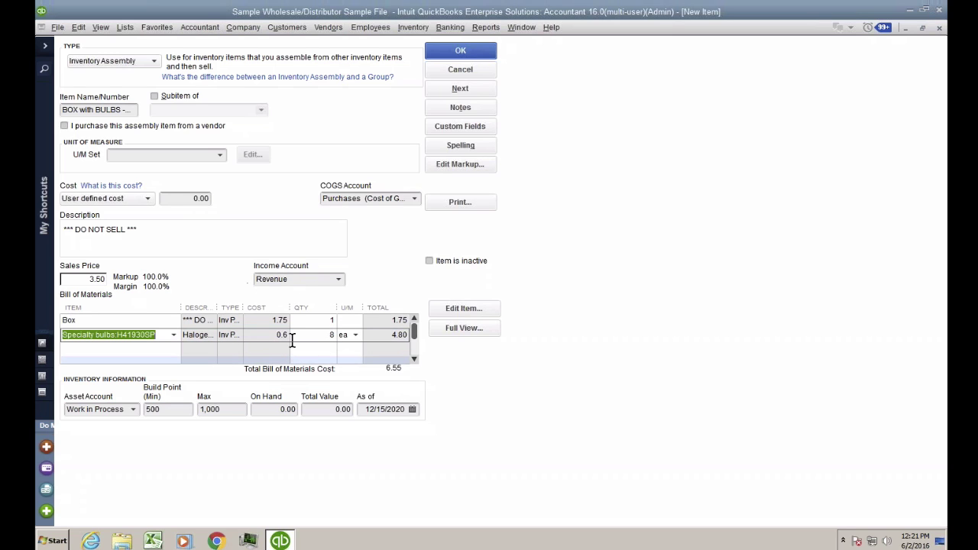
key("ctrl")
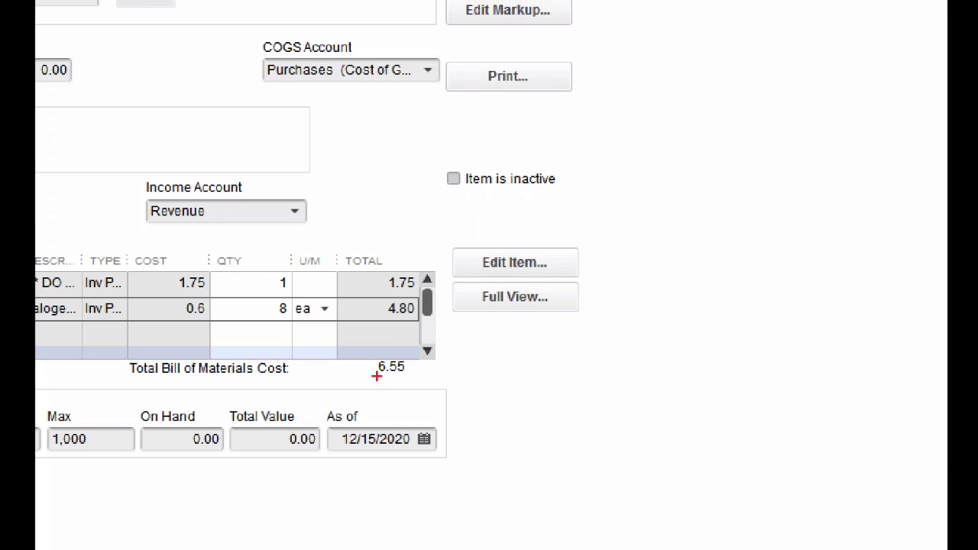
left_click_drag(376, 377, 411, 377)
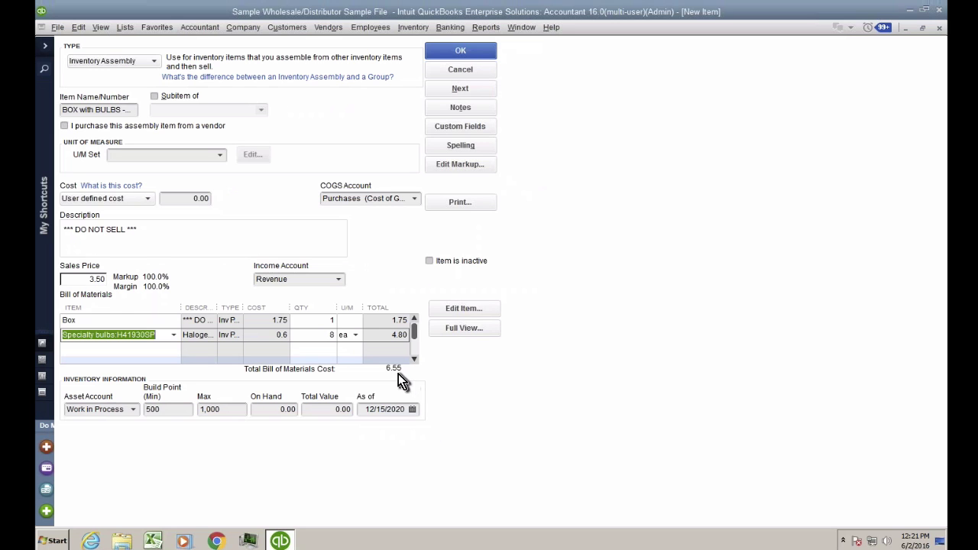
left_click(96, 197)
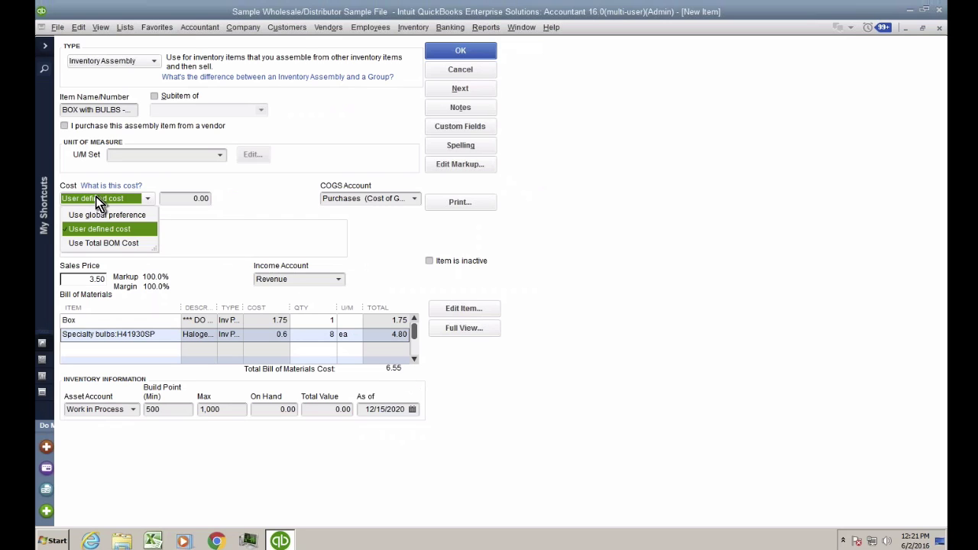
left_click(101, 244)
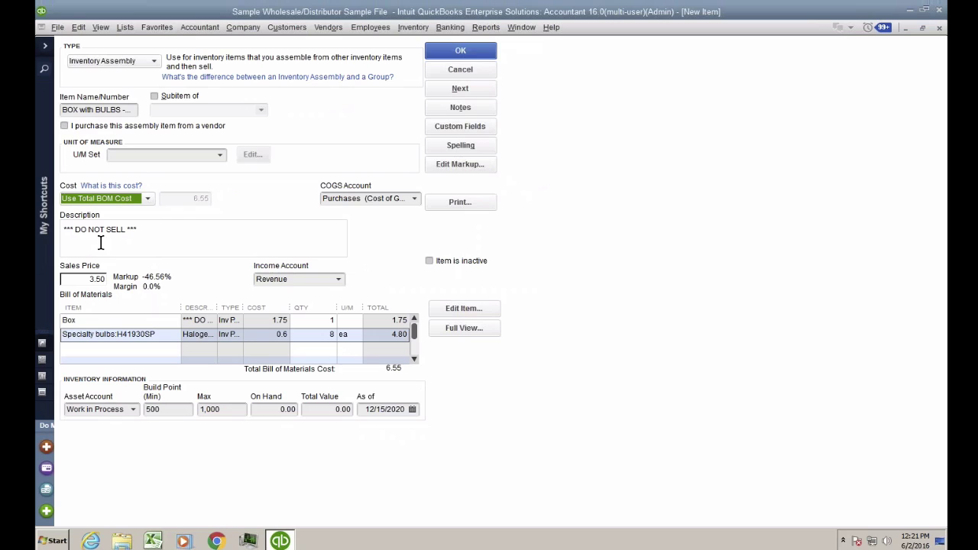
left_click(394, 376)
left_click(196, 197)
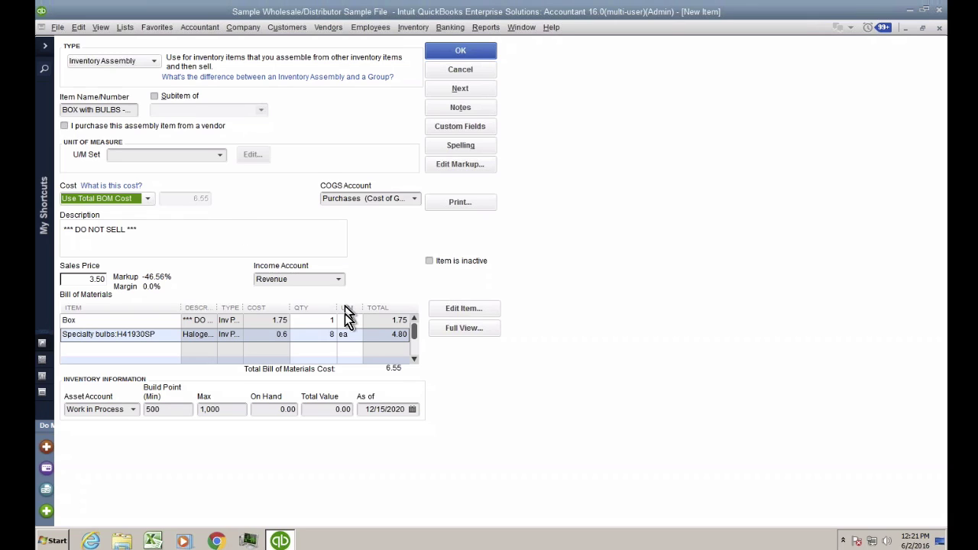
left_click(399, 377)
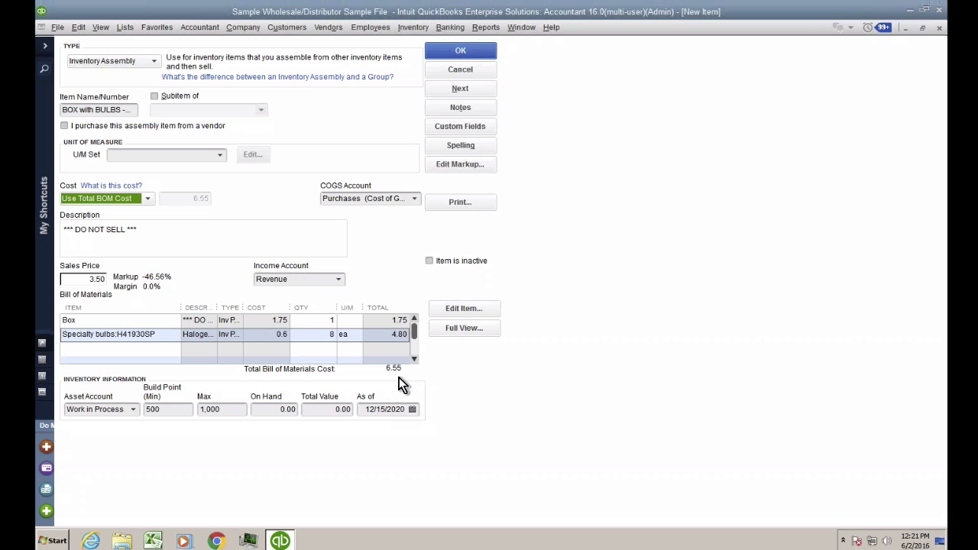
Calculate the assembly's sales price as 6.55 times 1.5, giving 9.825.
left_click(92, 280)
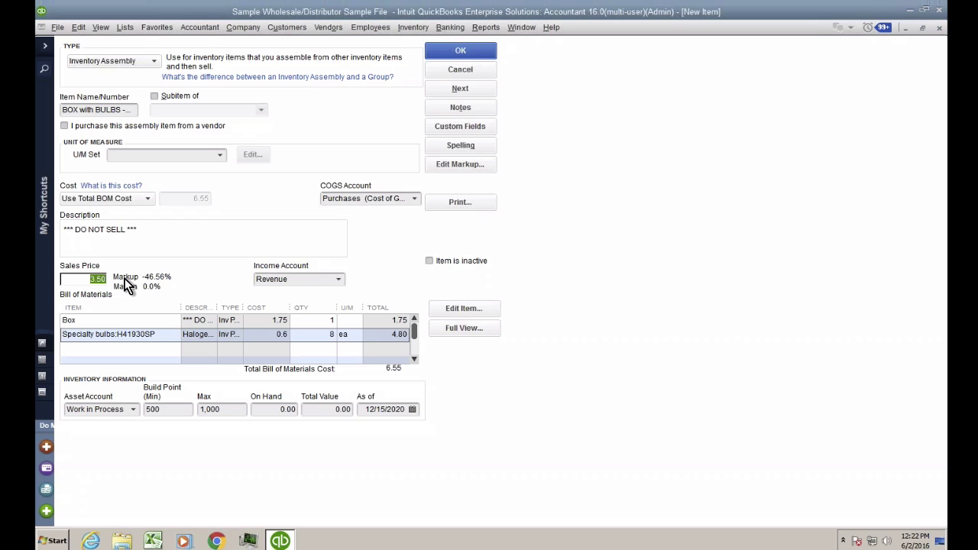
type("6.55*")
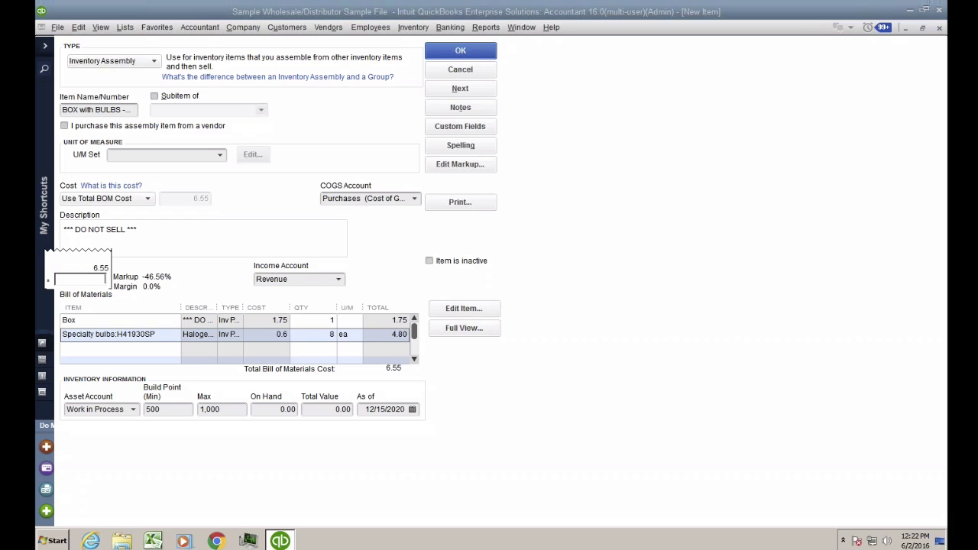
type("1.5")
key("Return")
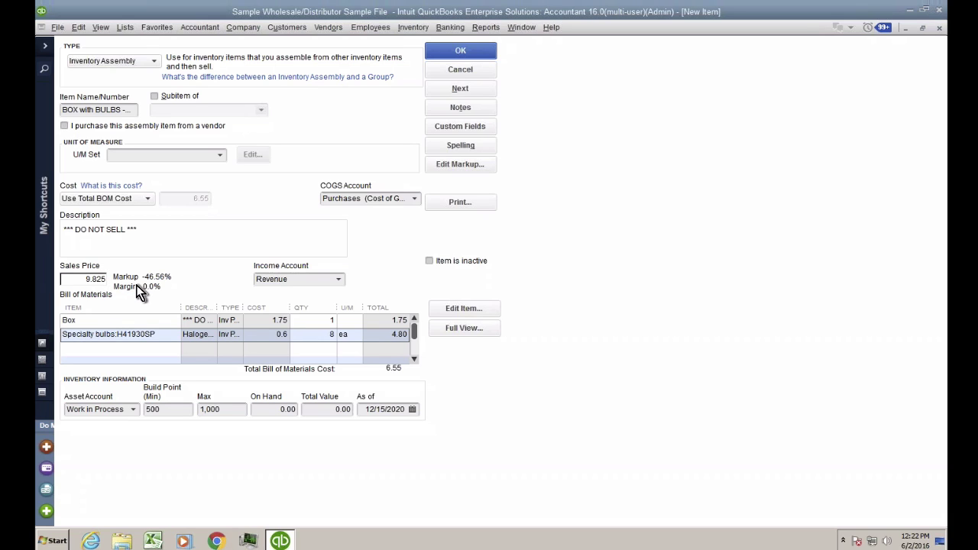
key("Tab")
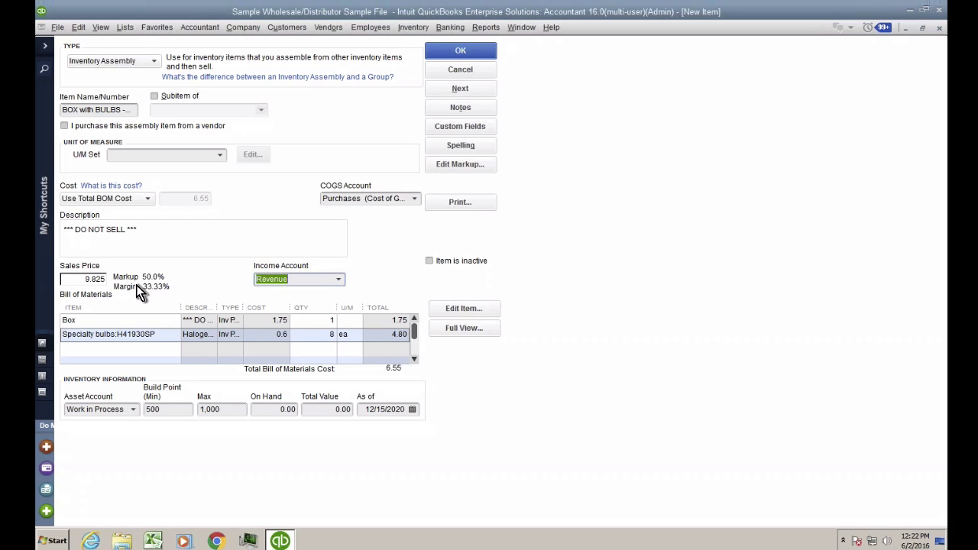
left_click(98, 279)
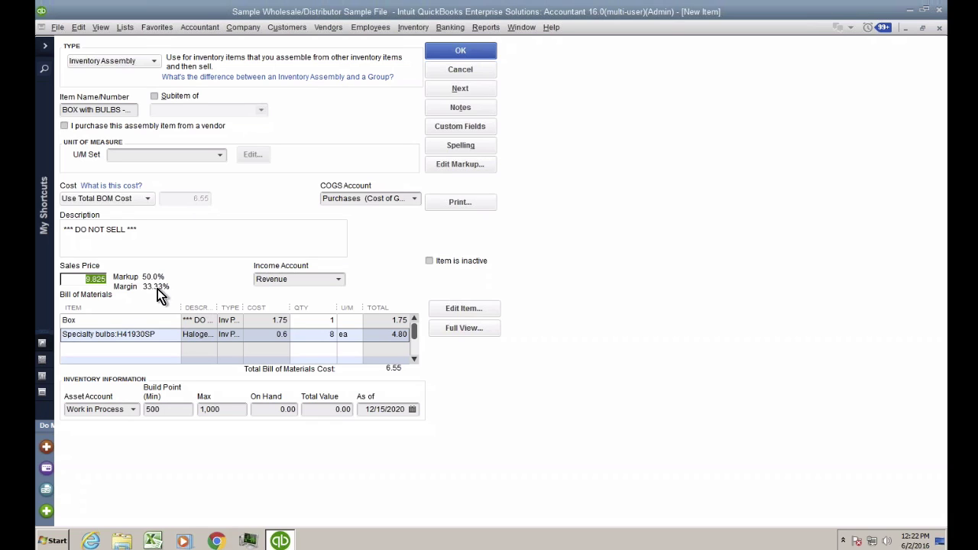
Open the markup settings for the assembly and set its Markup Percent to 75%.
left_click(462, 165)
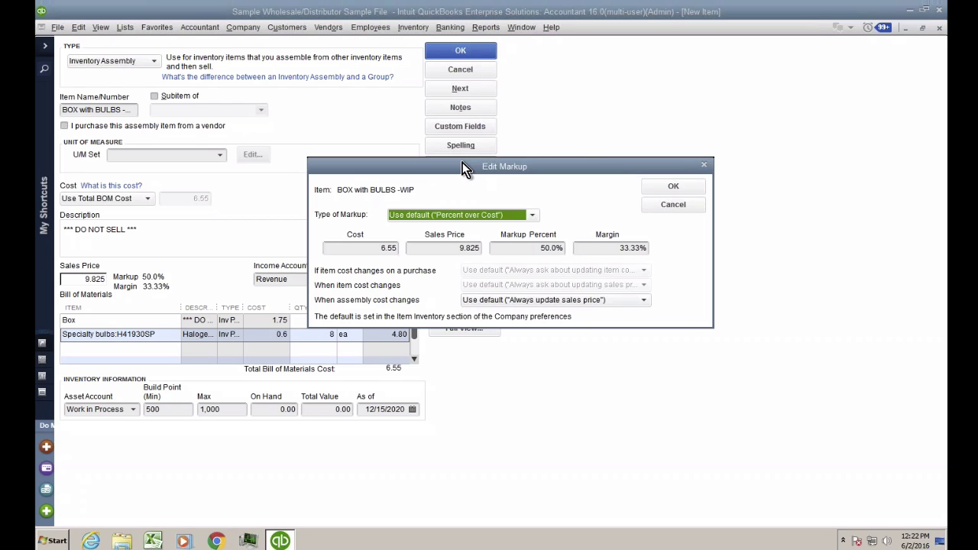
left_click(526, 249)
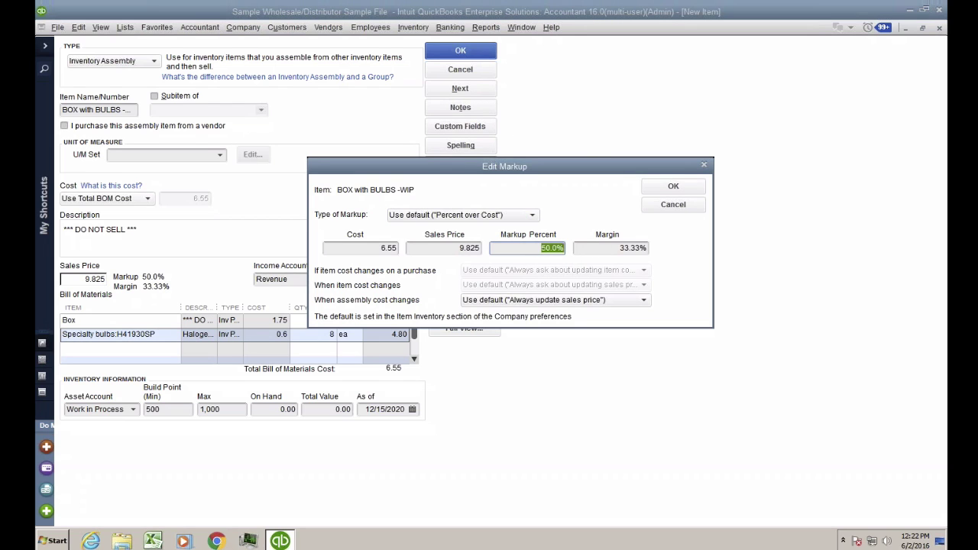
type("75%")
left_click(603, 253)
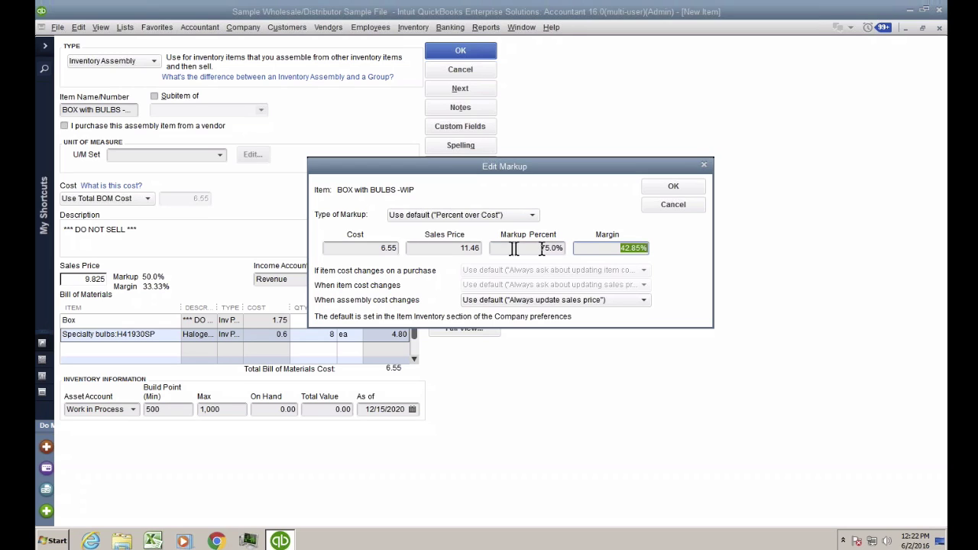
left_click(469, 248)
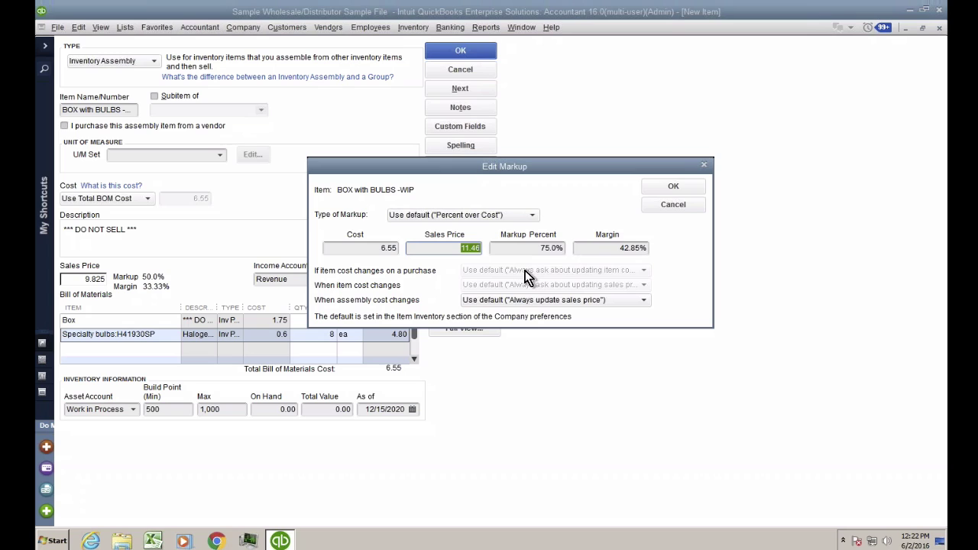
left_click(533, 249)
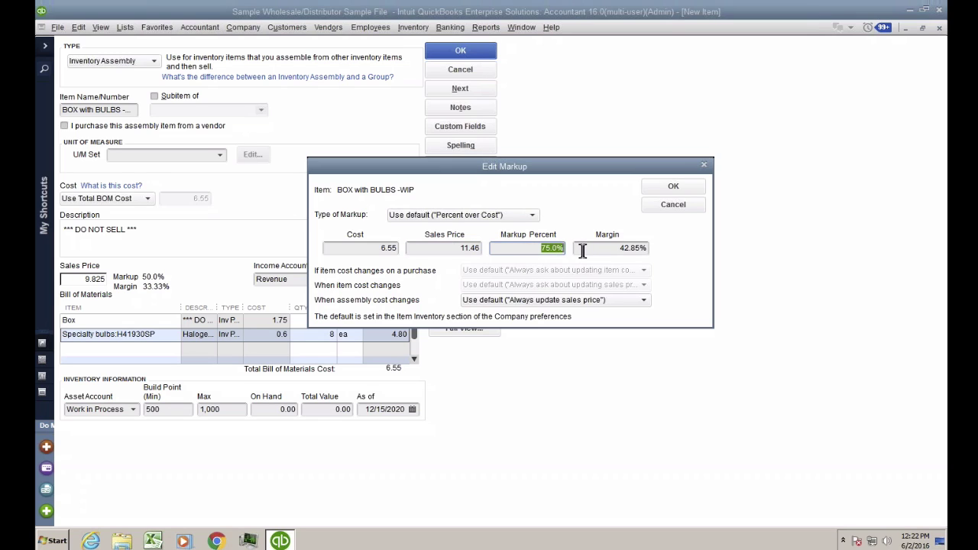
Set the assembly's margin to 35% in the markup settings.
left_click(607, 249)
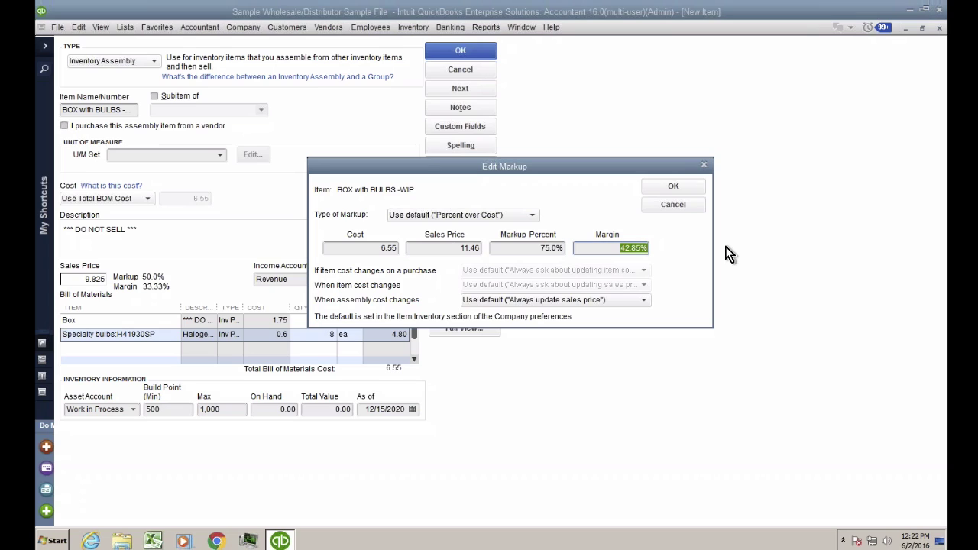
type("35%")
key("Tab")
left_click(468, 247)
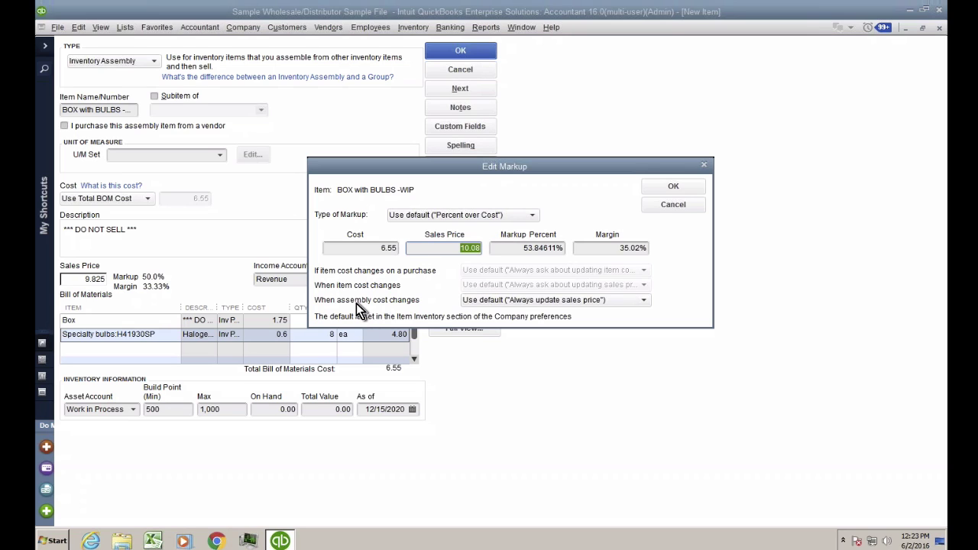
Choose Always update sales price as the rule for when the assembly cost changes.
key("ctrl")
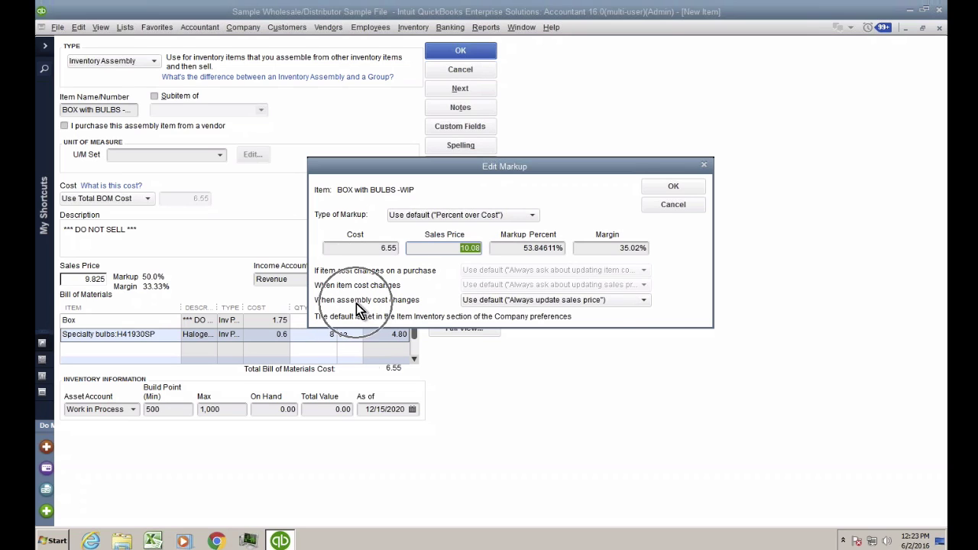
left_click(645, 302)
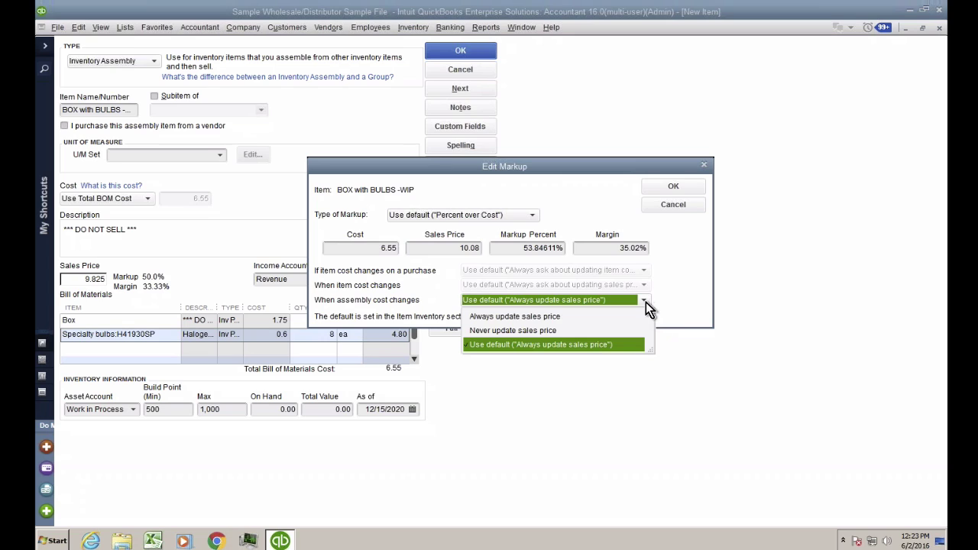
key("ctrl")
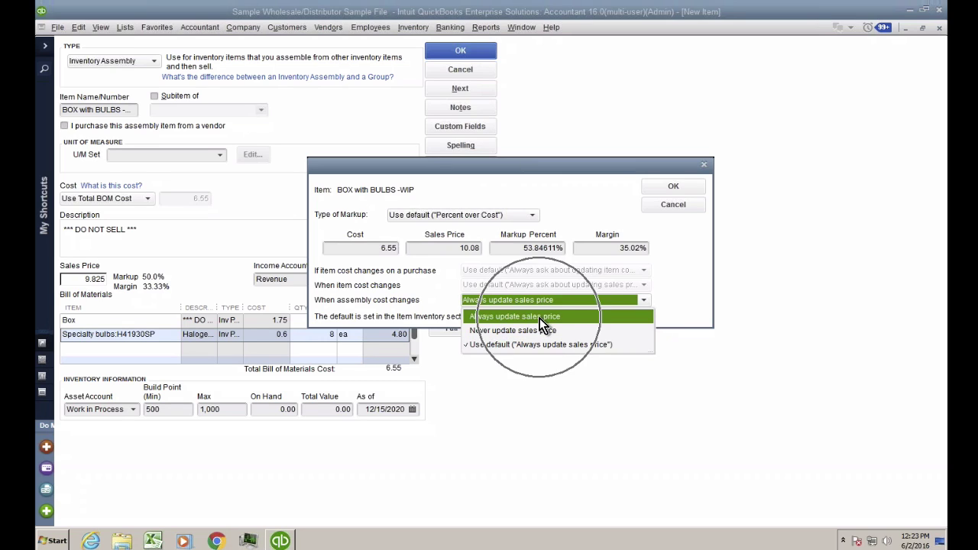
left_click(539, 318)
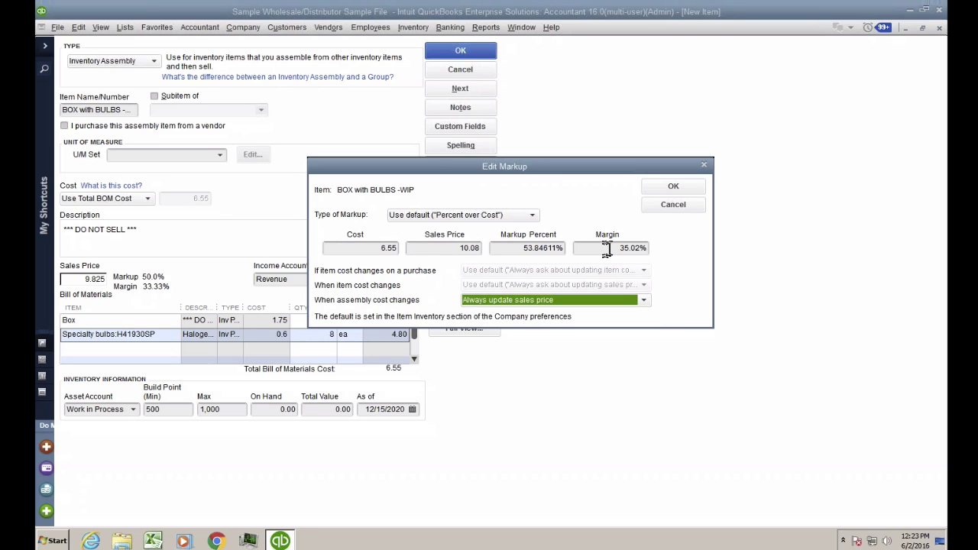
left_click(647, 249)
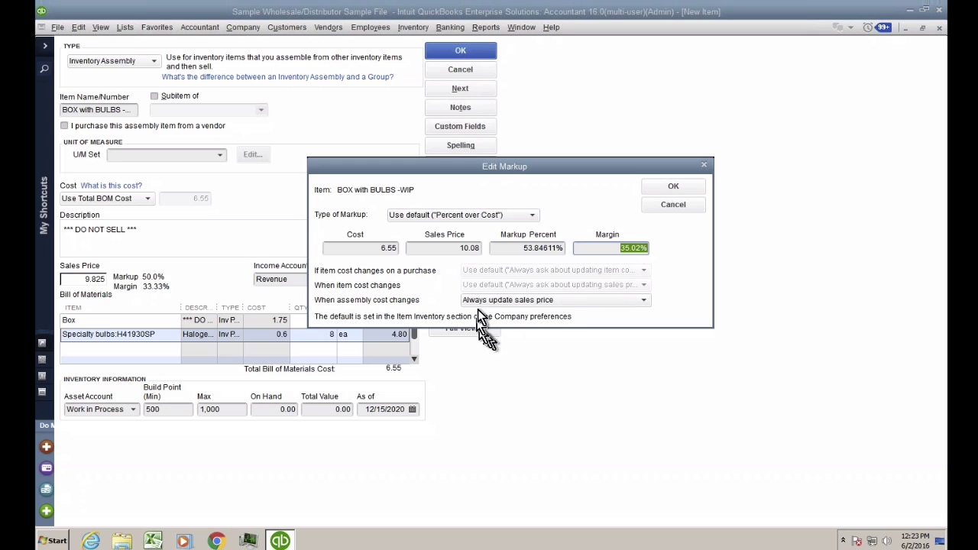
key("ctrl")
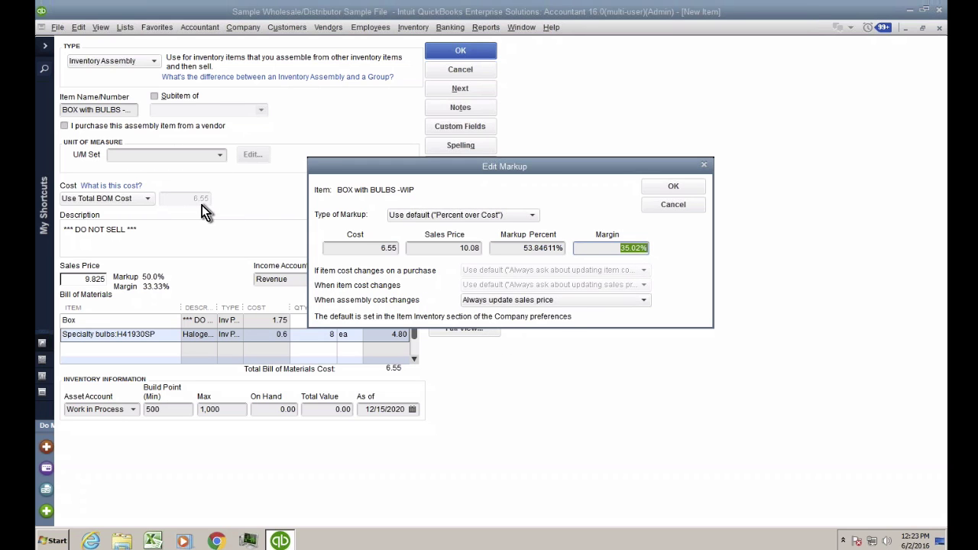
key("ctrl+1")
left_click(176, 208)
left_click_drag(176, 208, 224, 208)
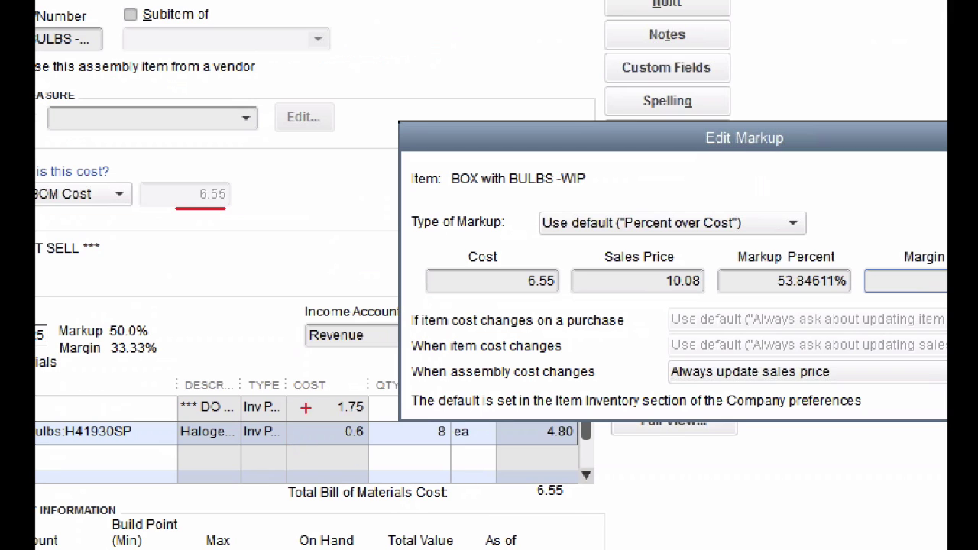
mouse_move(292, 409)
left_mouse_down()
mouse_move(324, 409)
mouse_move(330, 437)
mouse_move(363, 459)
left_mouse_up()
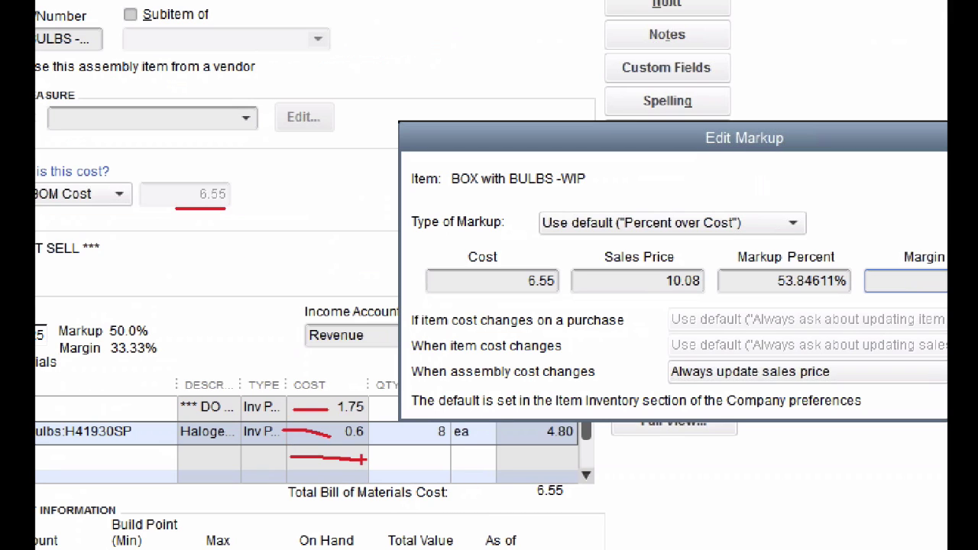
key("Escape")
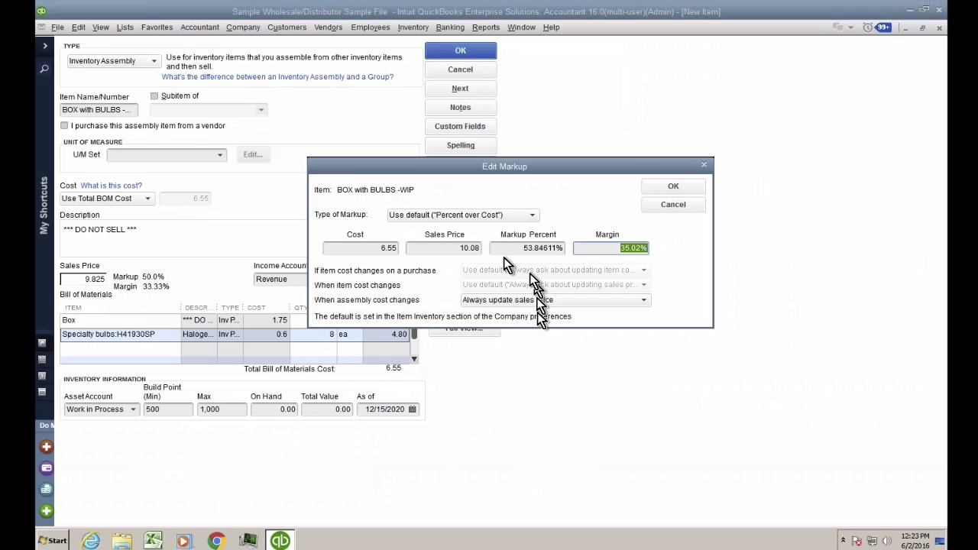
Review the options for when the assembly cost changes and cancel the markup edits.
left_click(452, 248)
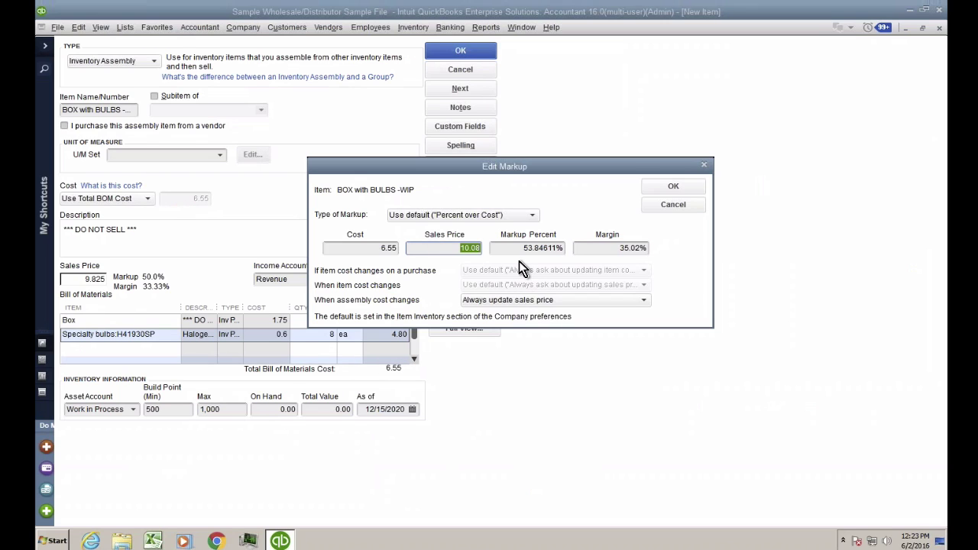
left_click(499, 300)
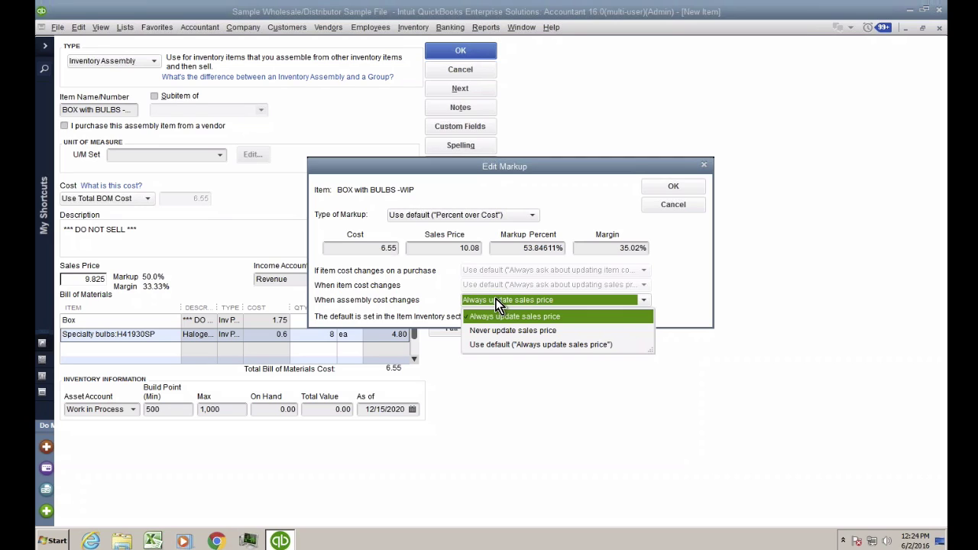
left_click(497, 303)
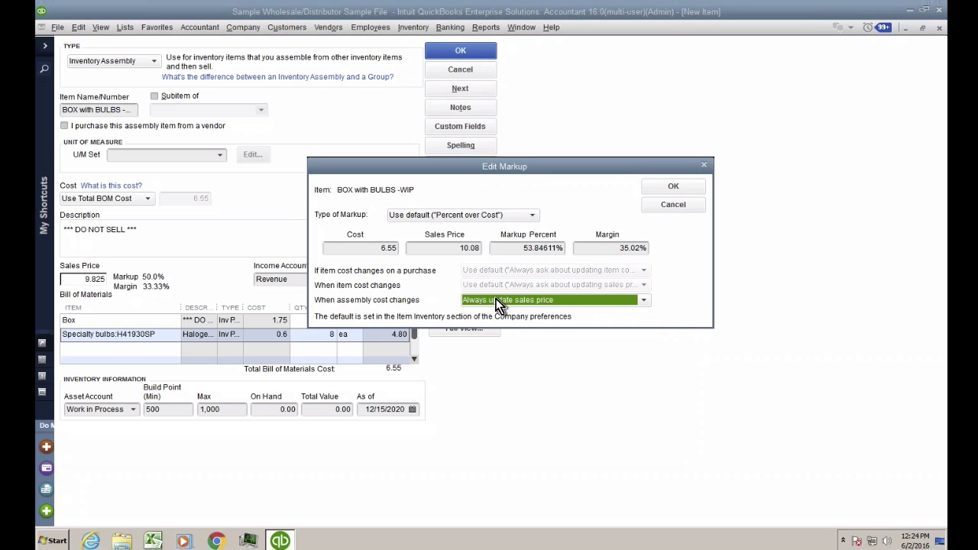
left_click(665, 208)
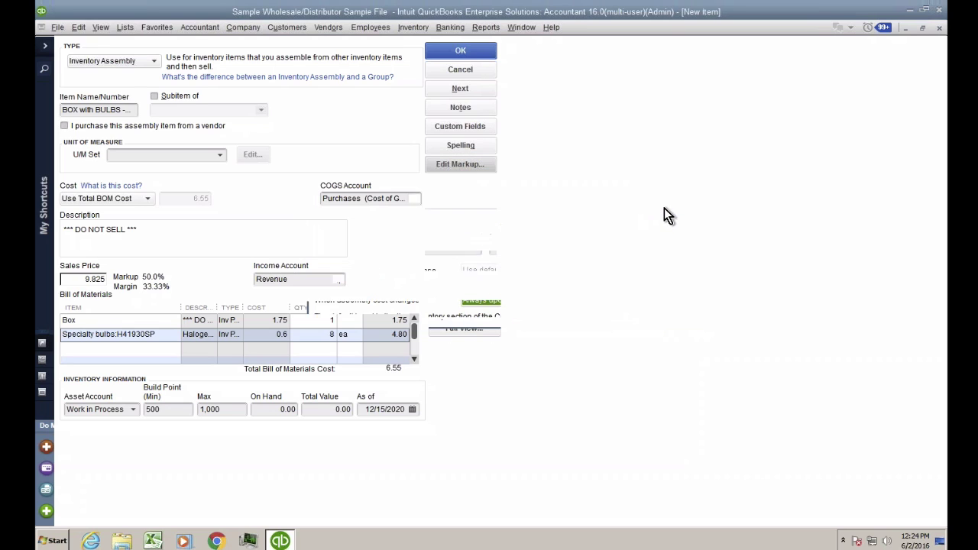
Set the sales price of the assembly to 0.
triple_click(74, 112)
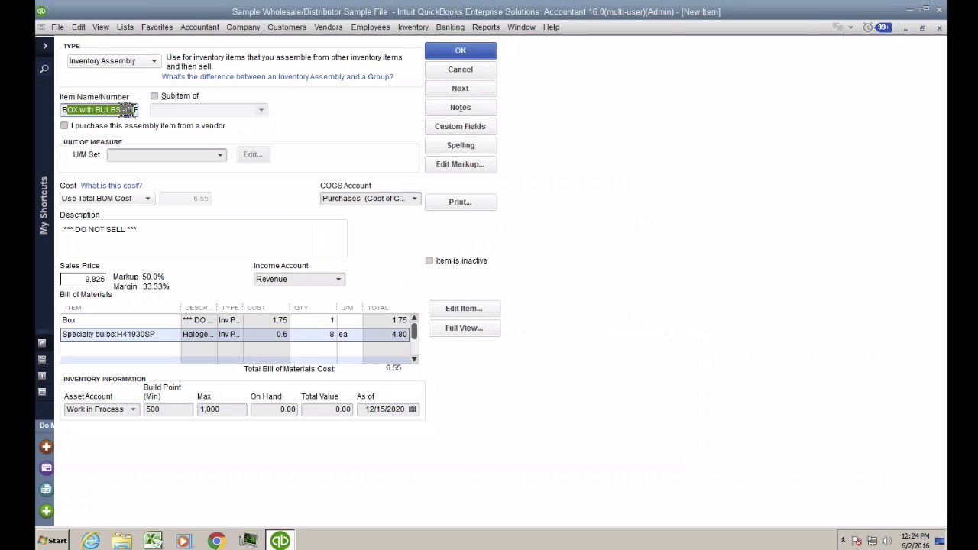
left_click(81, 279)
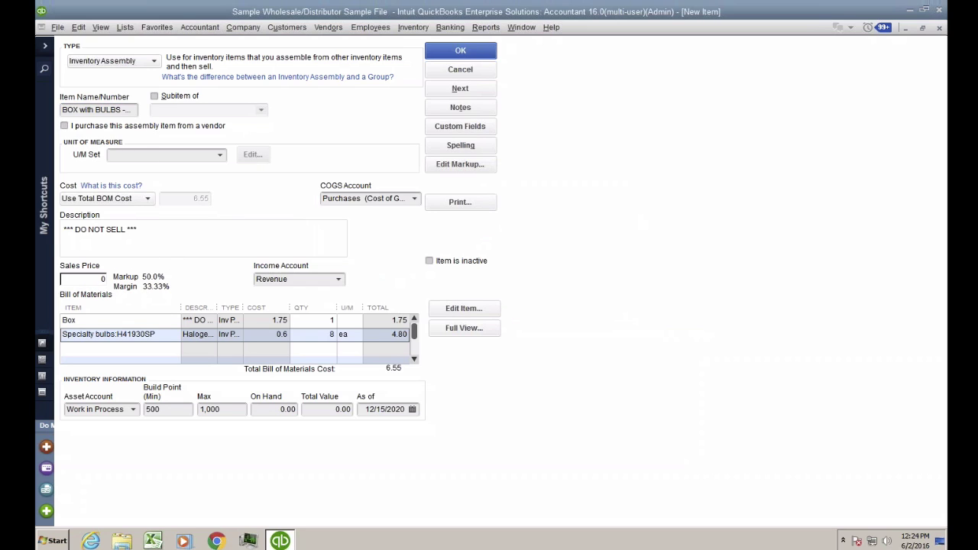
type("0")
key("Tab")
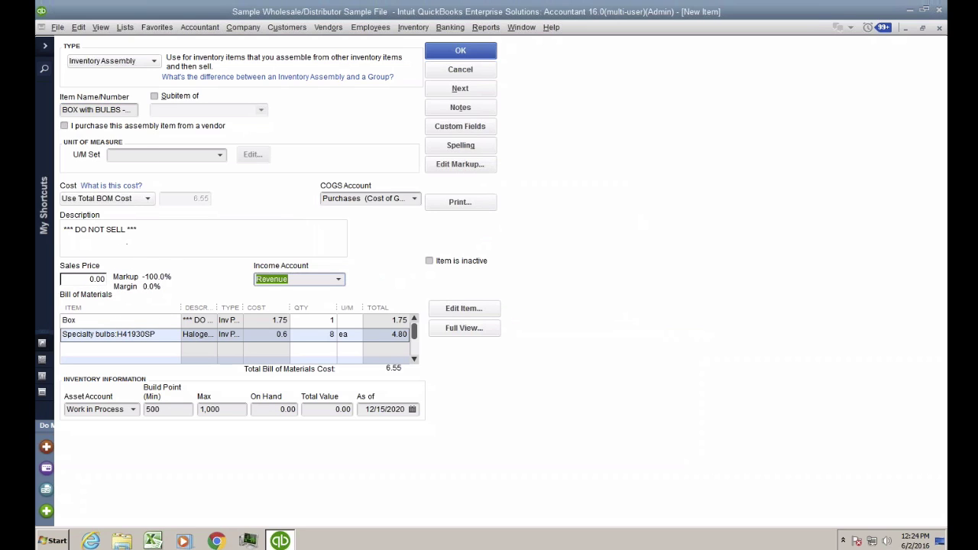
left_click_drag(145, 227, 37, 217)
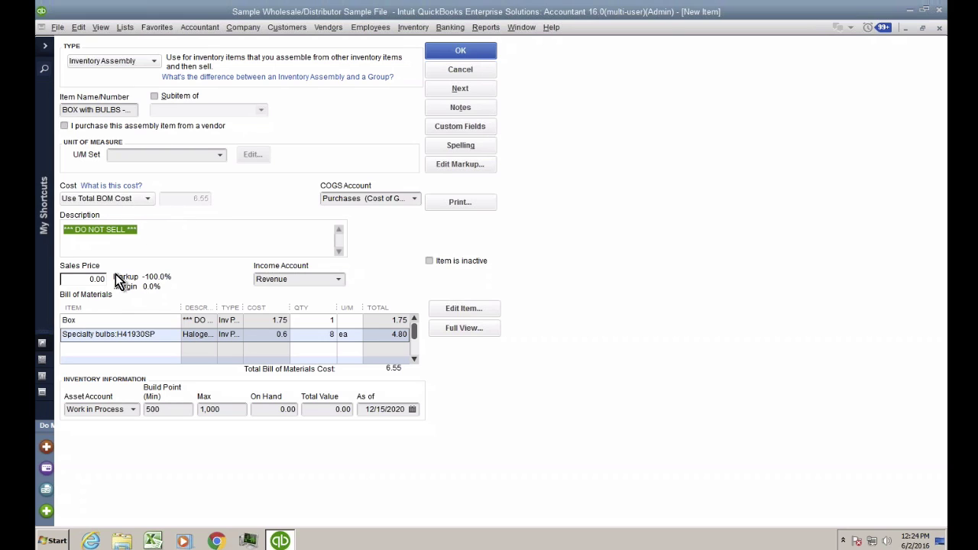
left_click(82, 279)
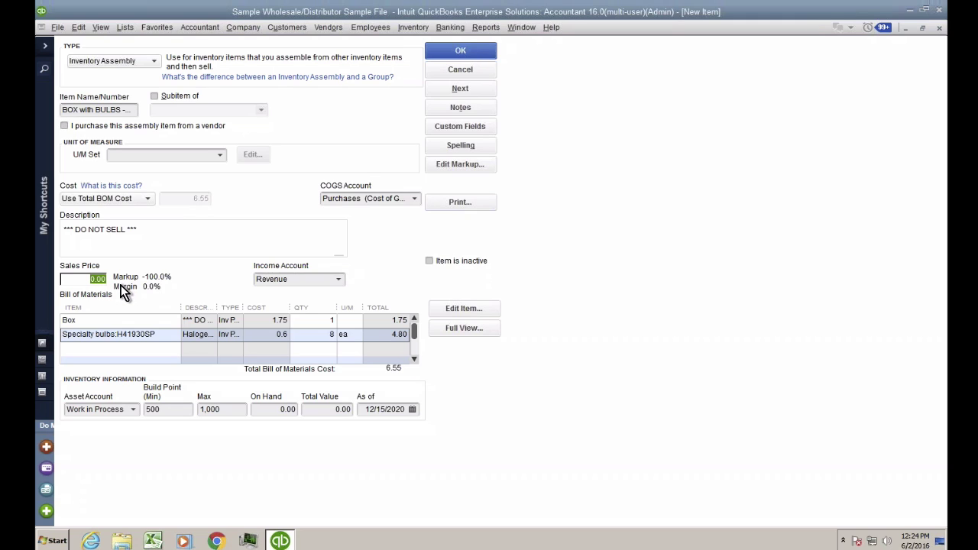
Set the cost of the Box component in the bill of materials to 1.80.
left_click(122, 320)
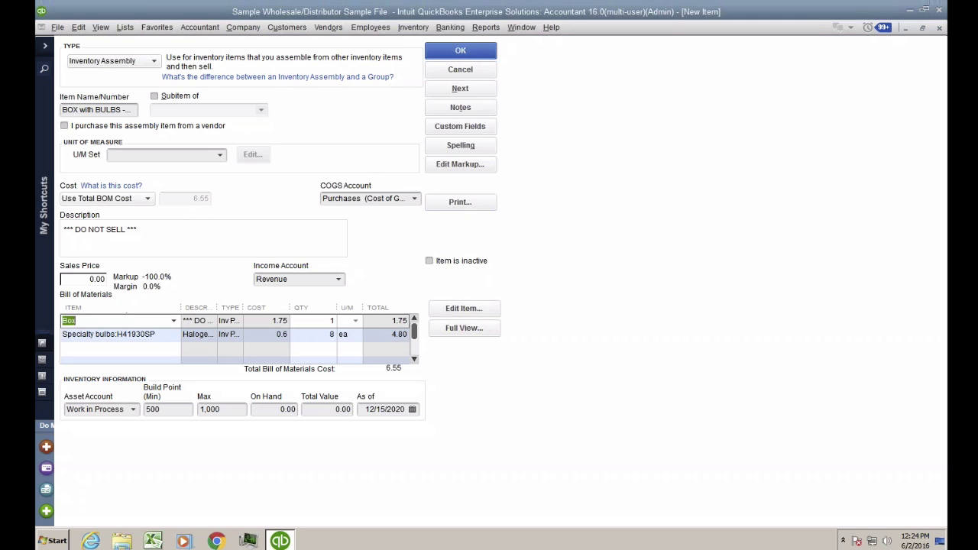
left_click(157, 336)
left_click(135, 321)
left_click(480, 311)
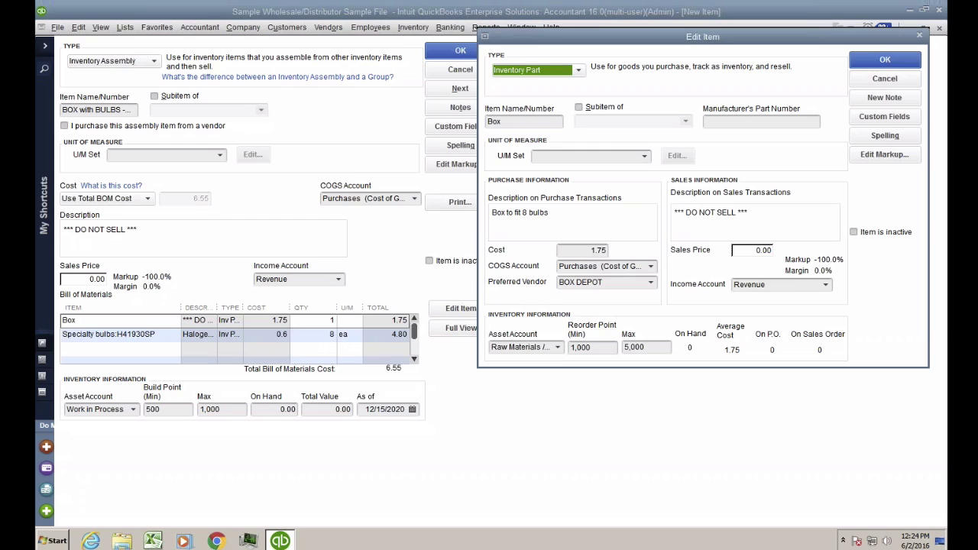
left_click(592, 250)
type("1.8")
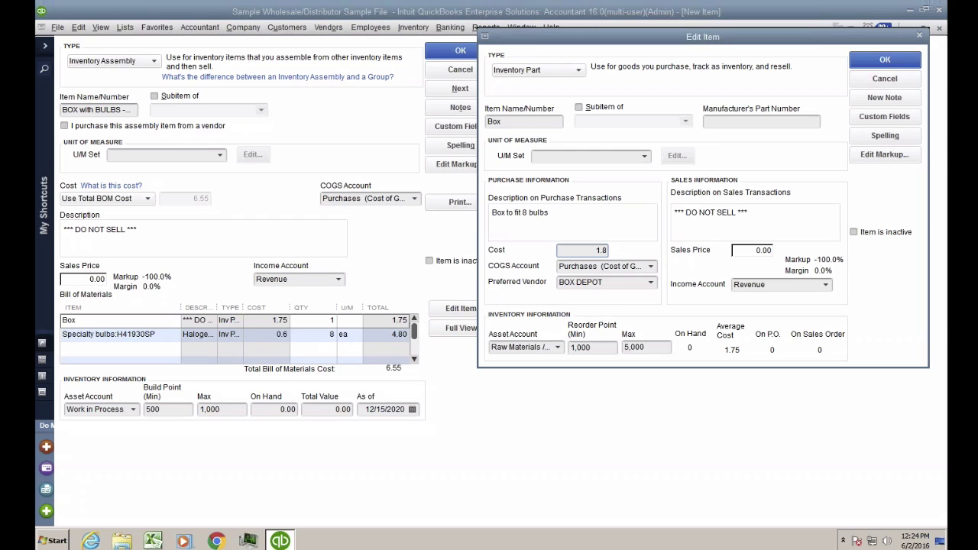
key("Tab")
left_click(884, 60)
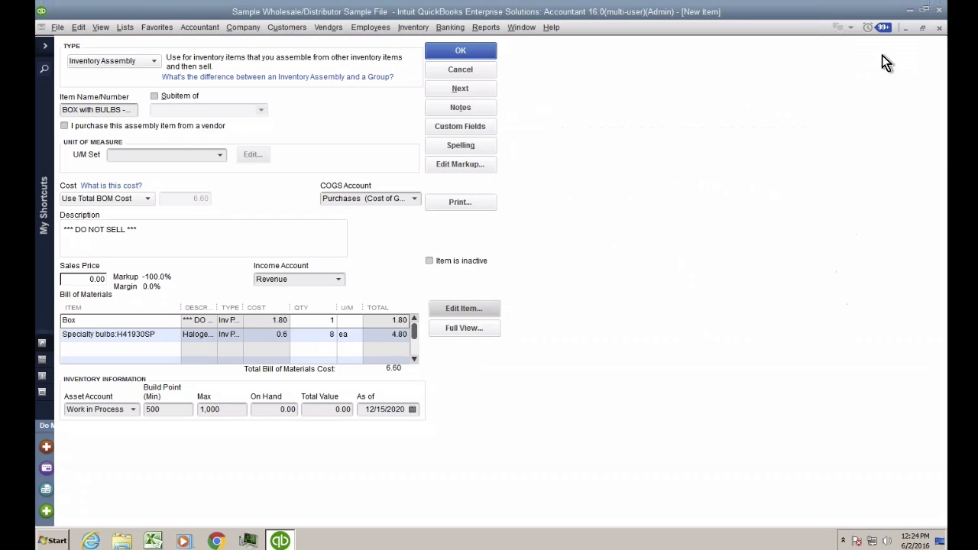
Edit the Box component from the bill of materials and set its cost to 1.90.
left_click(279, 324)
left_click(464, 309)
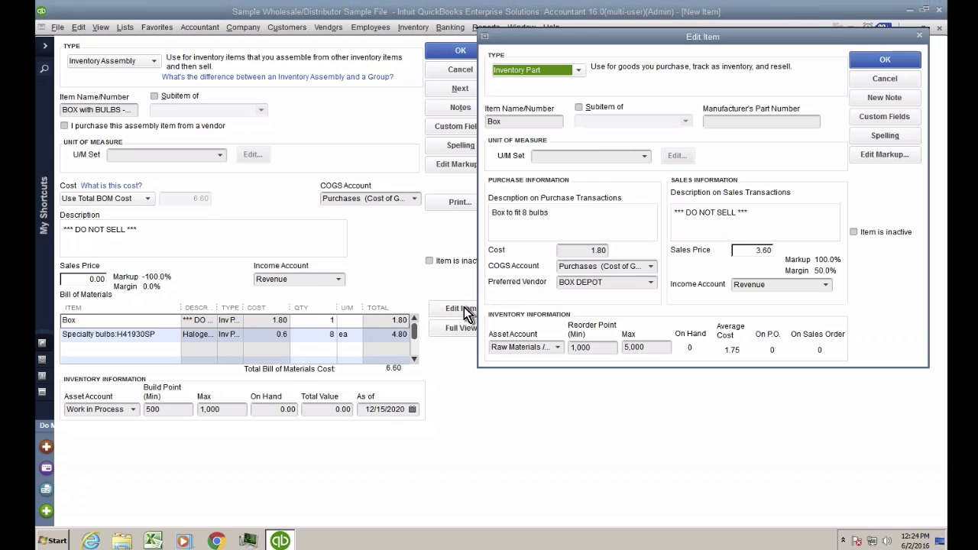
left_click(588, 248)
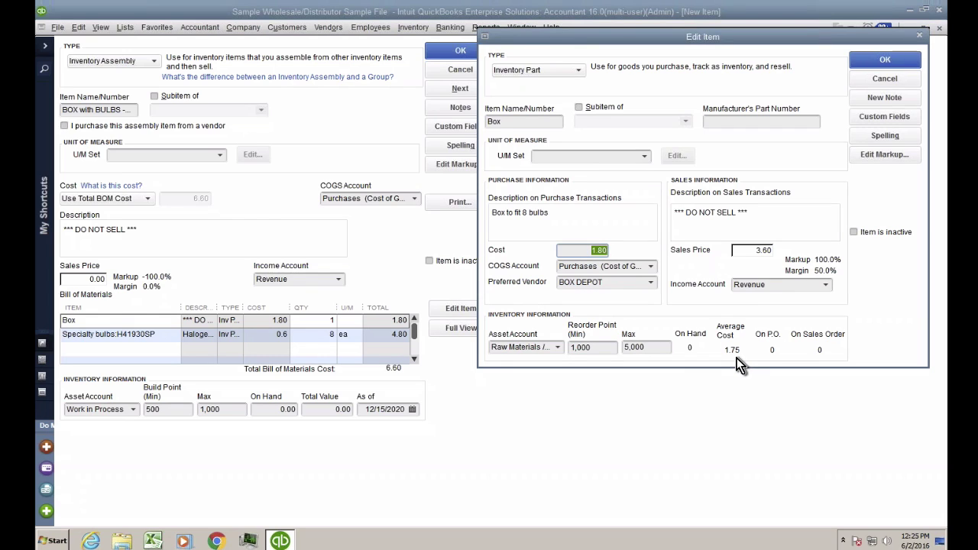
left_click(585, 251)
left_click_drag(586, 251, 638, 259)
type("1.9")
left_click(894, 60)
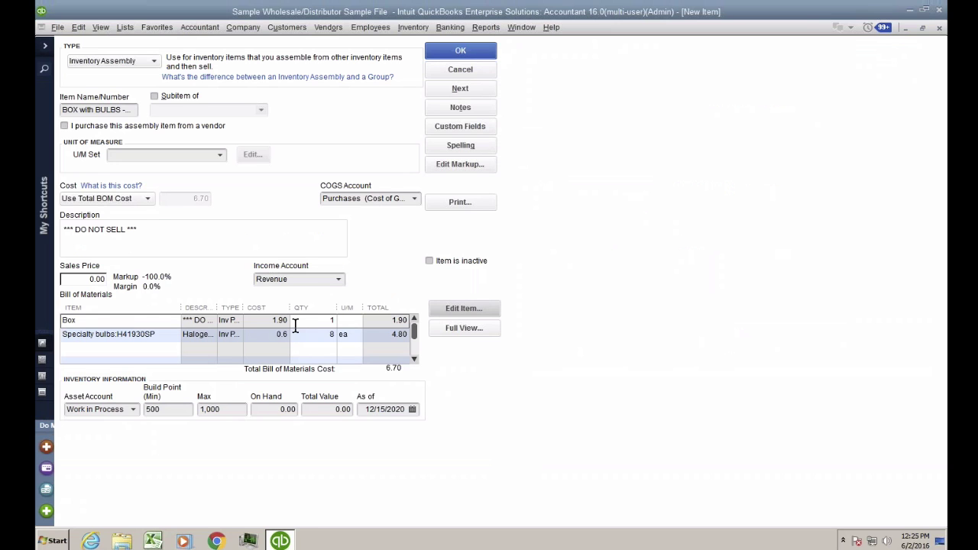
left_click(475, 312)
View the assembly's bill of materials in full view and close it.
left_click(161, 348)
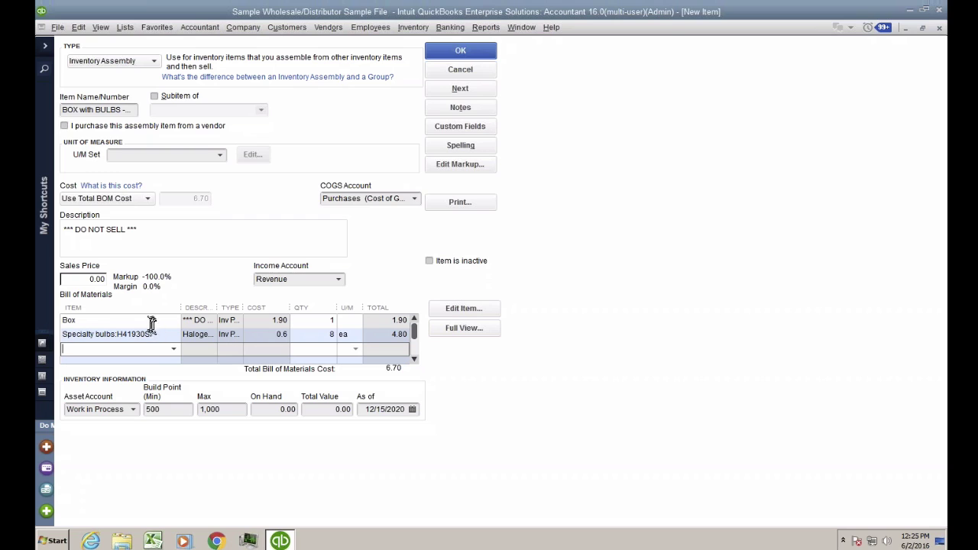
scroll(144, 356, "down", 1)
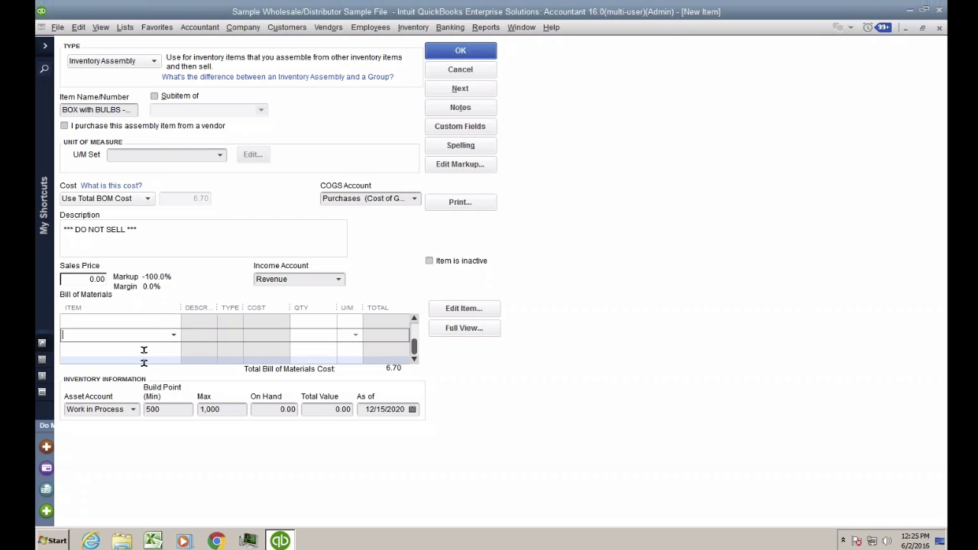
scroll(157, 333, "down", 1)
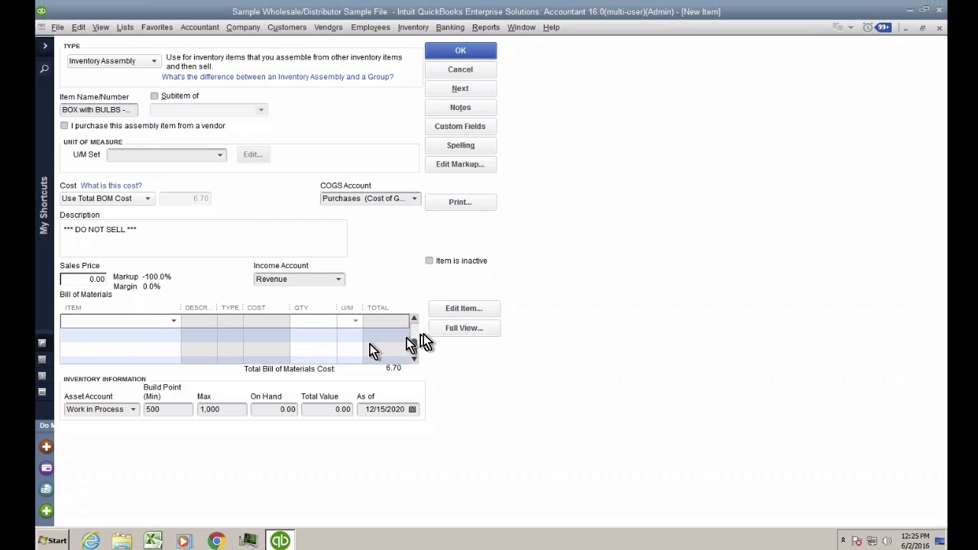
left_click(462, 330)
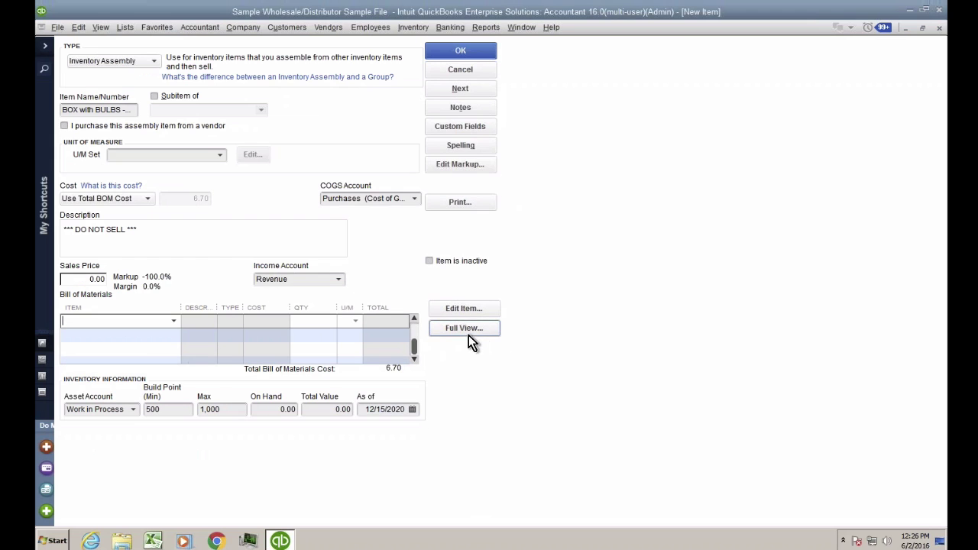
left_click(343, 160)
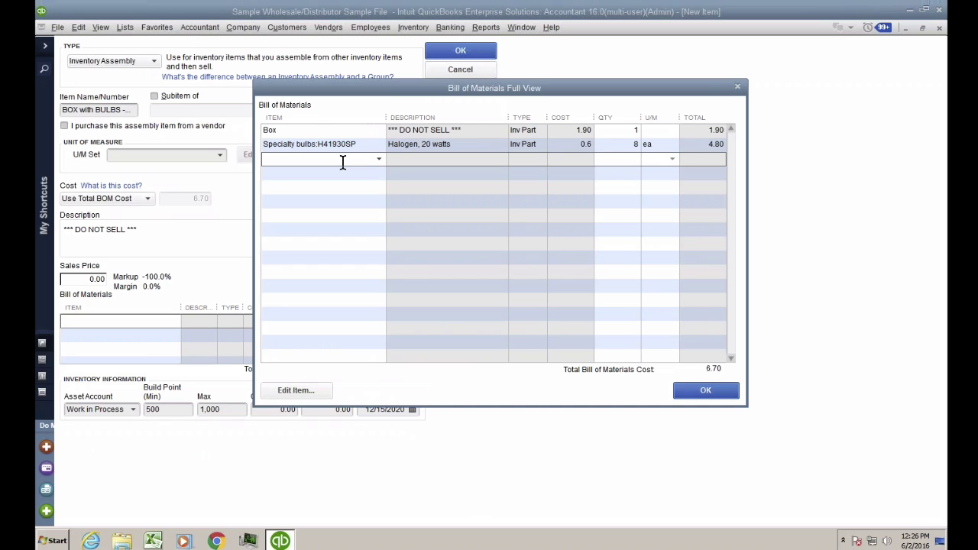
left_click(700, 391)
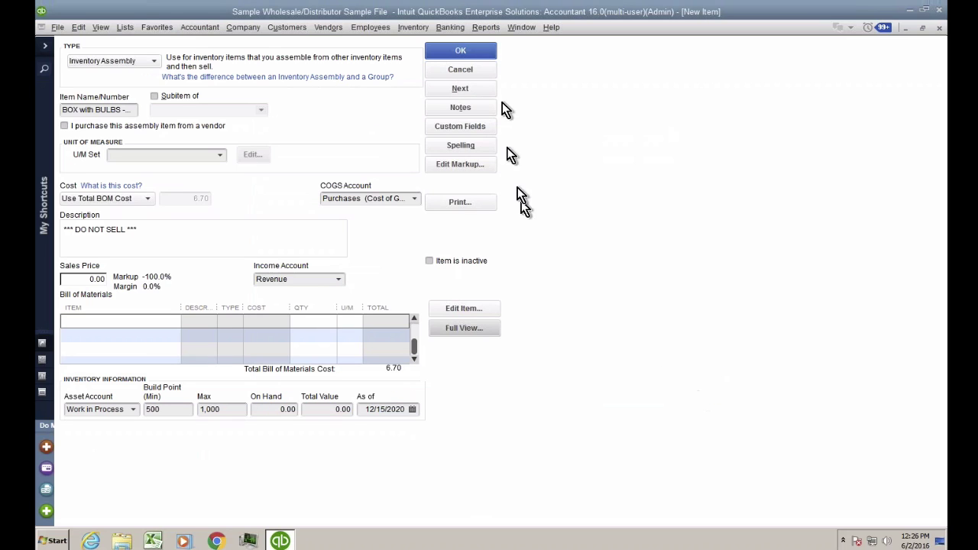
Save the assembly item, declining the sales price update, and widen the Type column of the item list.
left_click(460, 52)
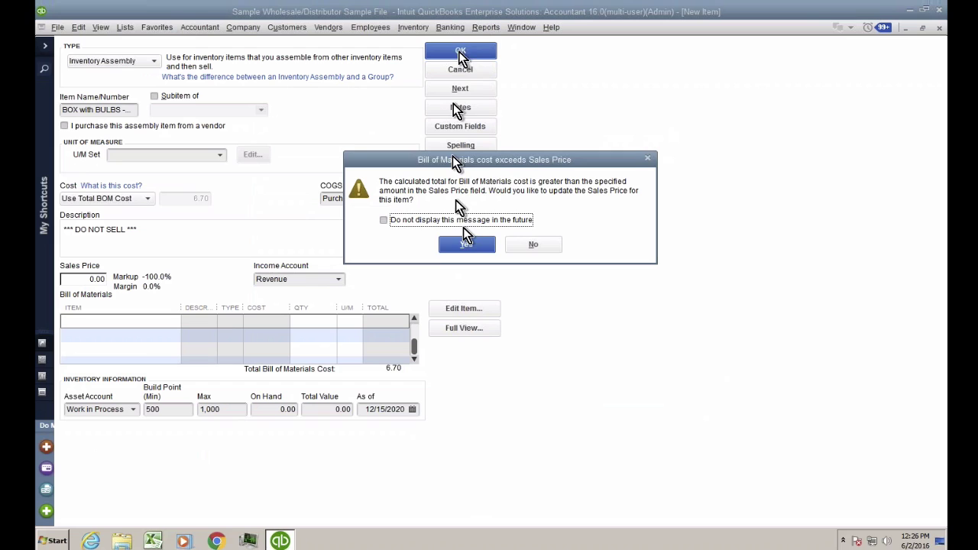
left_click(465, 243)
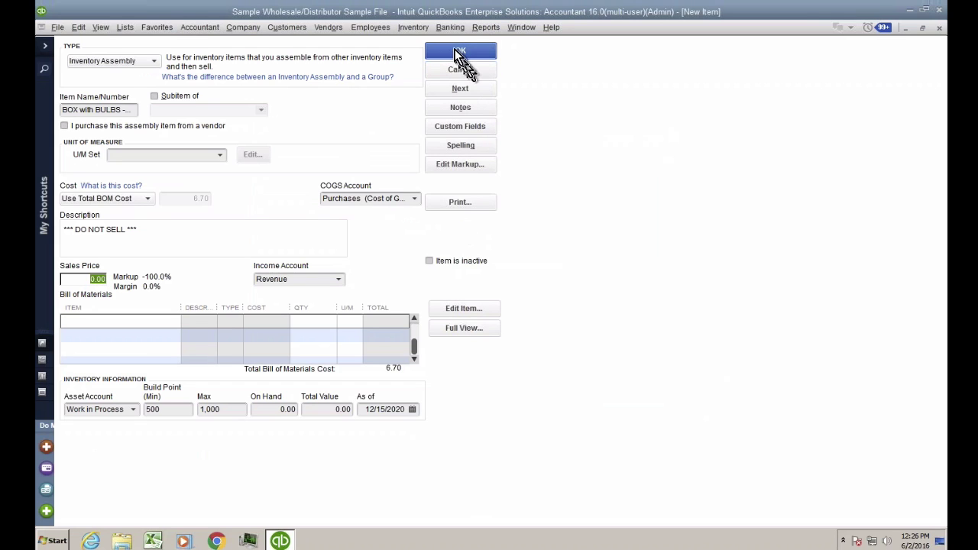
left_click(457, 52)
left_click(526, 246)
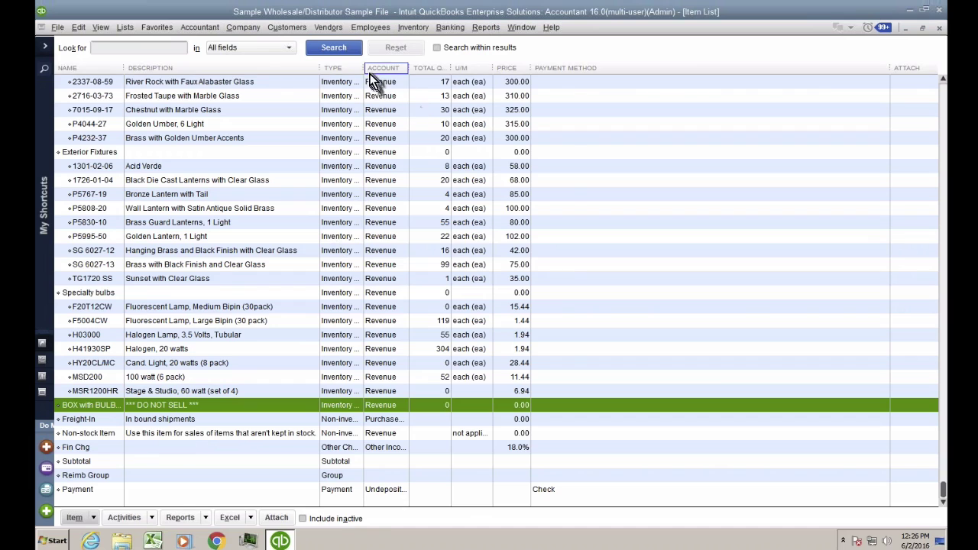
left_click_drag(365, 68, 414, 68)
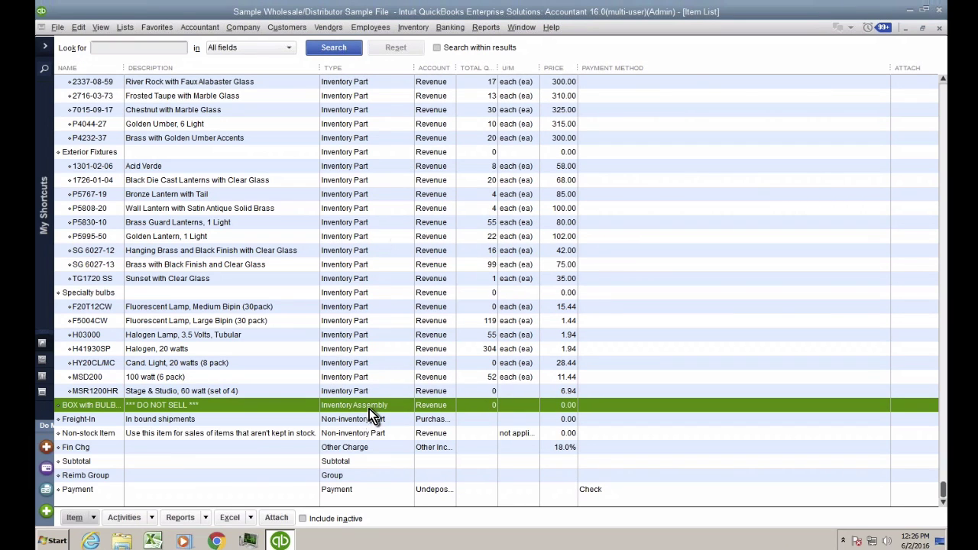
left_click(98, 406)
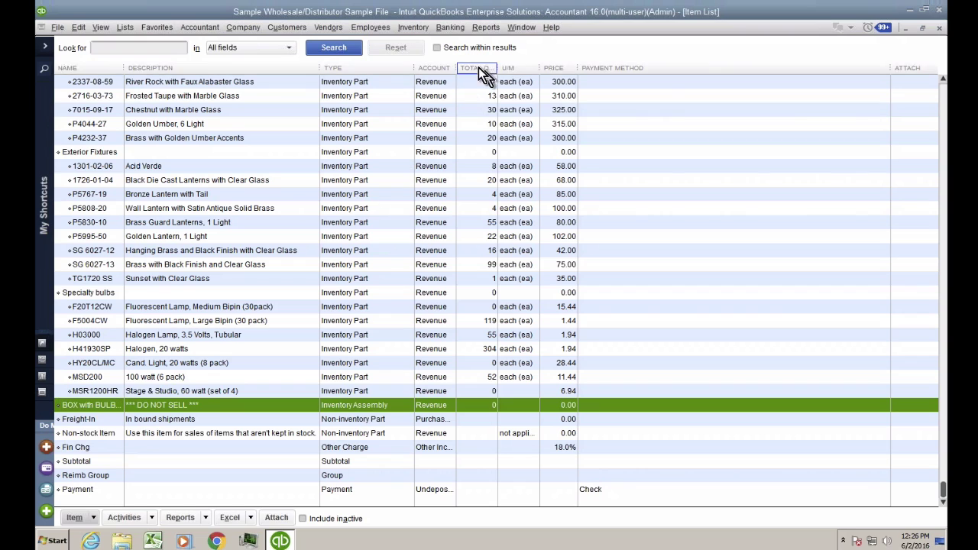
Run the standard Balance Sheet report, check the inventory accounts under Other Current Assets, and close it.
left_click(482, 30)
mouse_move(516, 149)
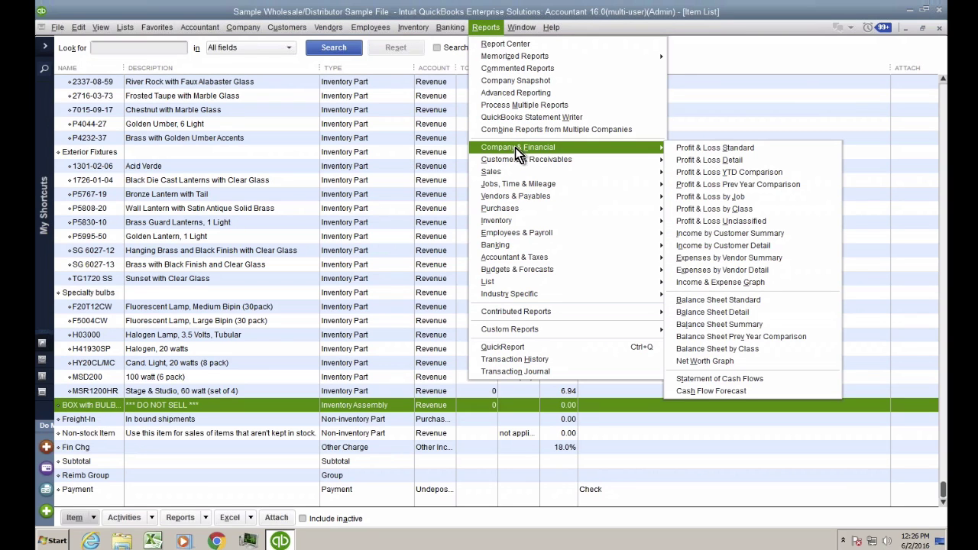
left_click(750, 301)
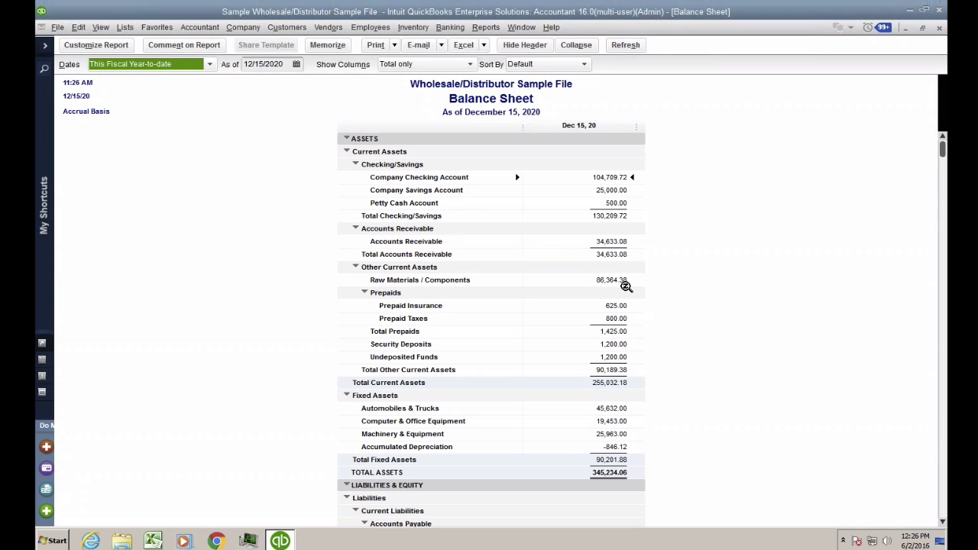
key("Escape")
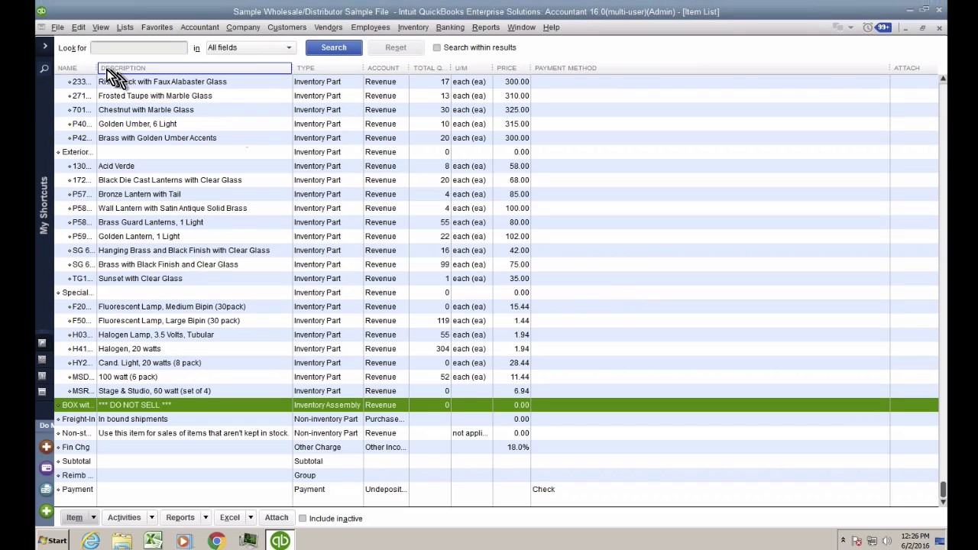
Widen the item list's Name column and start a Build Assembly for BOX with BULBS -WIP.
left_click_drag(97, 68, 156, 69)
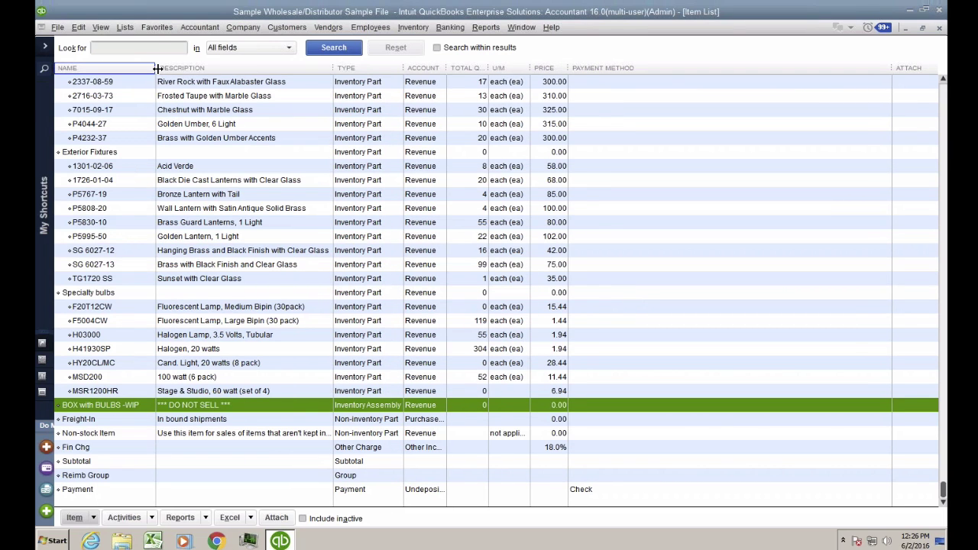
left_click(327, 29)
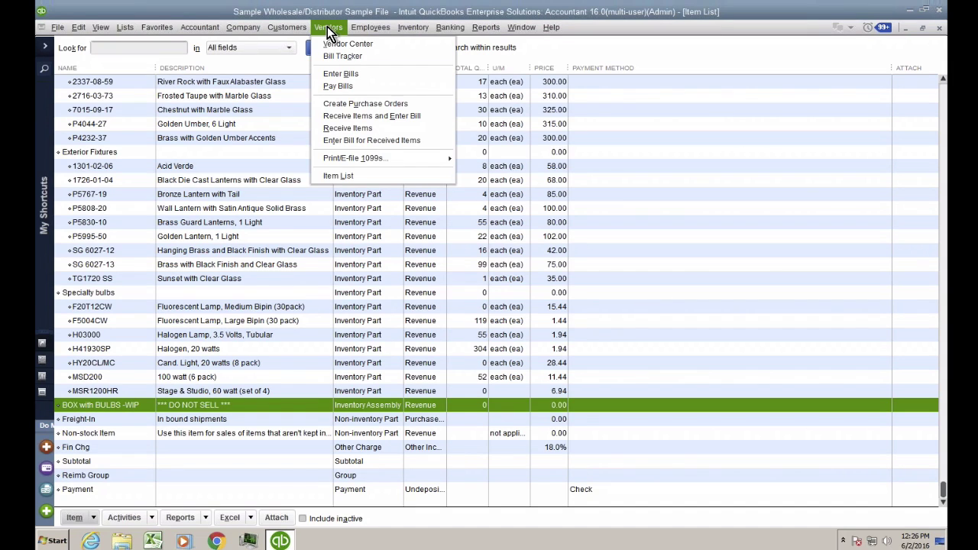
mouse_move(410, 31)
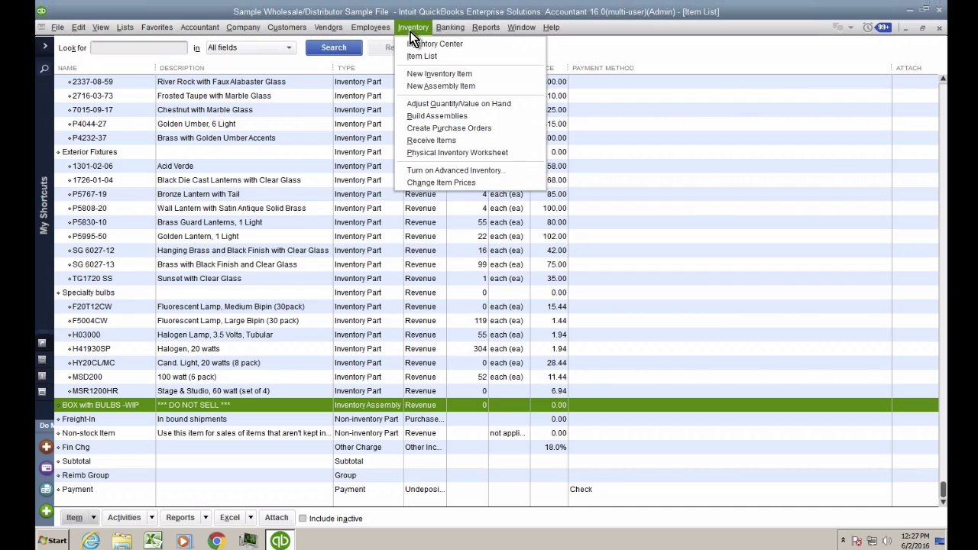
left_click(443, 119)
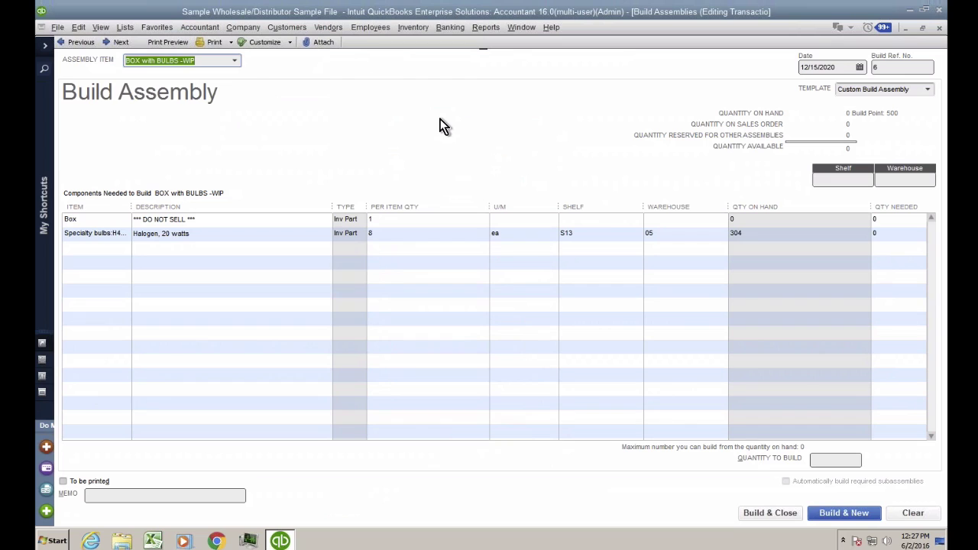
left_click(235, 60)
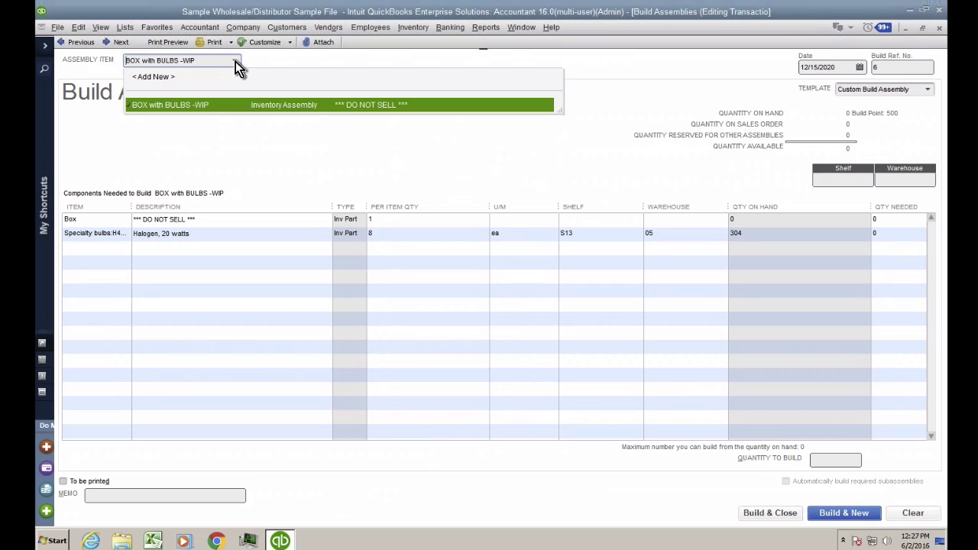
left_click(201, 112)
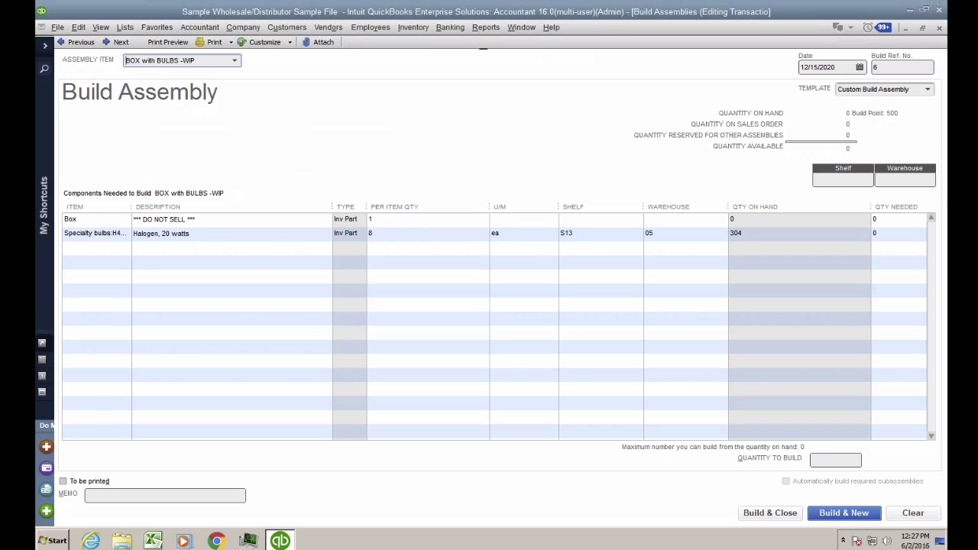
key("ctrl+1")
left_click(804, 441)
mouse_move(804, 441)
left_mouse_down()
mouse_move(795, 478)
mouse_move(791, 435)
left_mouse_up()
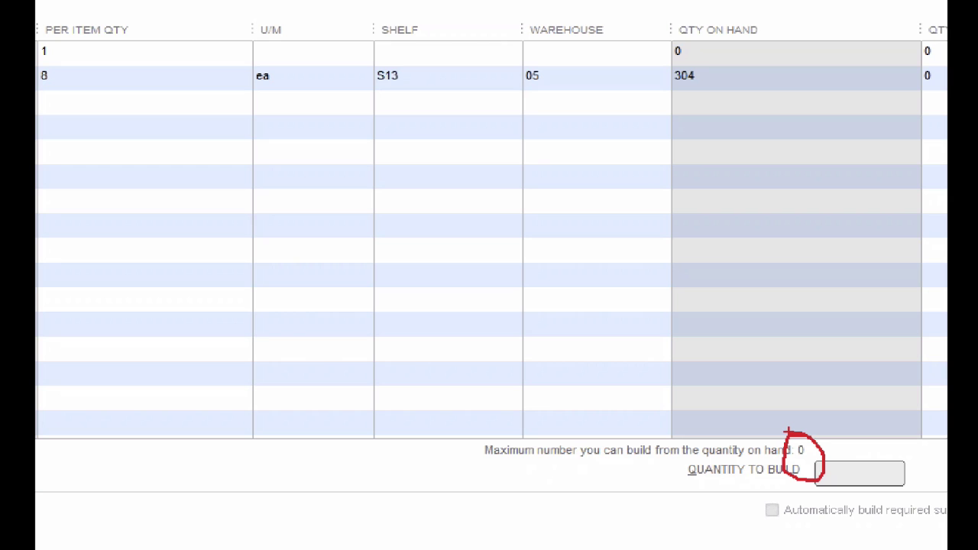
key("Escape")
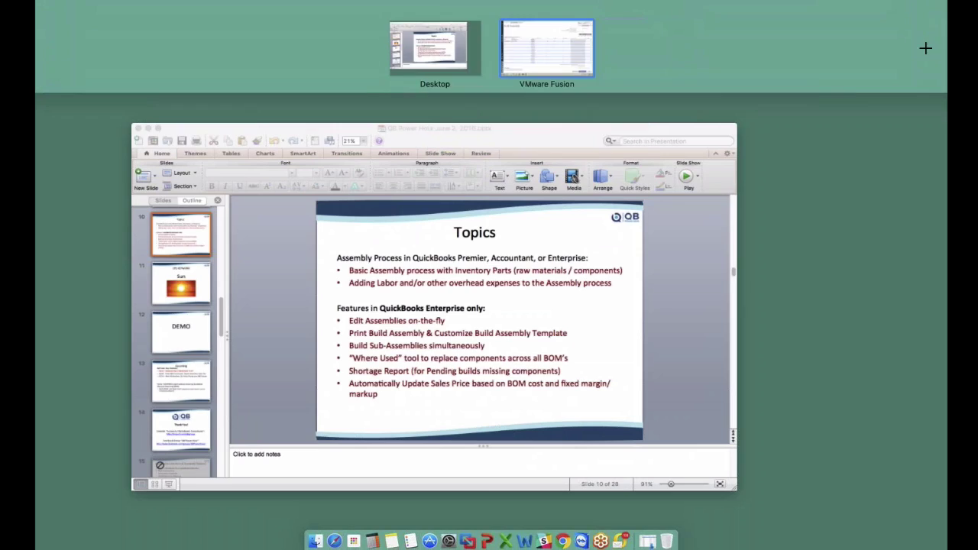
left_click(570, 49)
Look through the editable fields of the Box and Specialty bulbs component lines in the build.
left_click(71, 220)
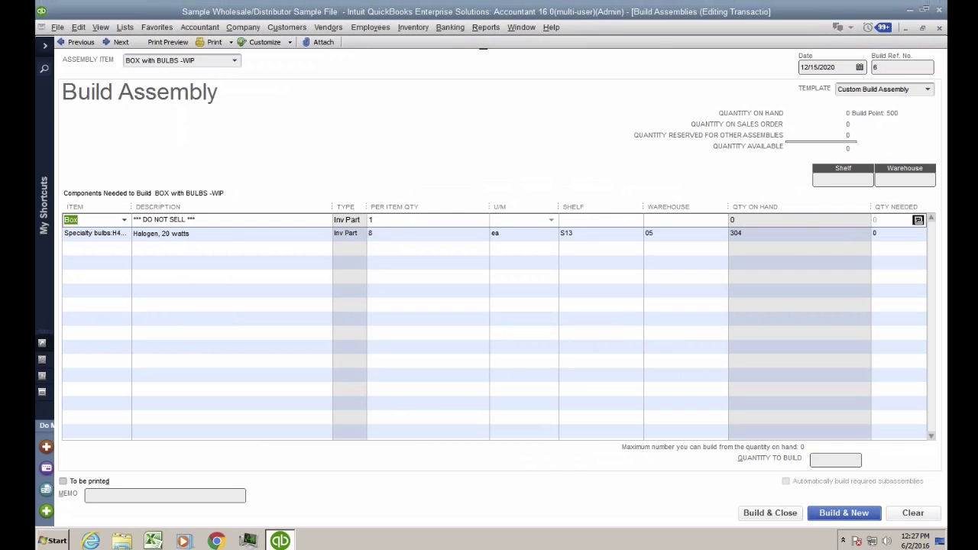
key("Tab")
key("Tab")
key("Tab")
key("Tab")
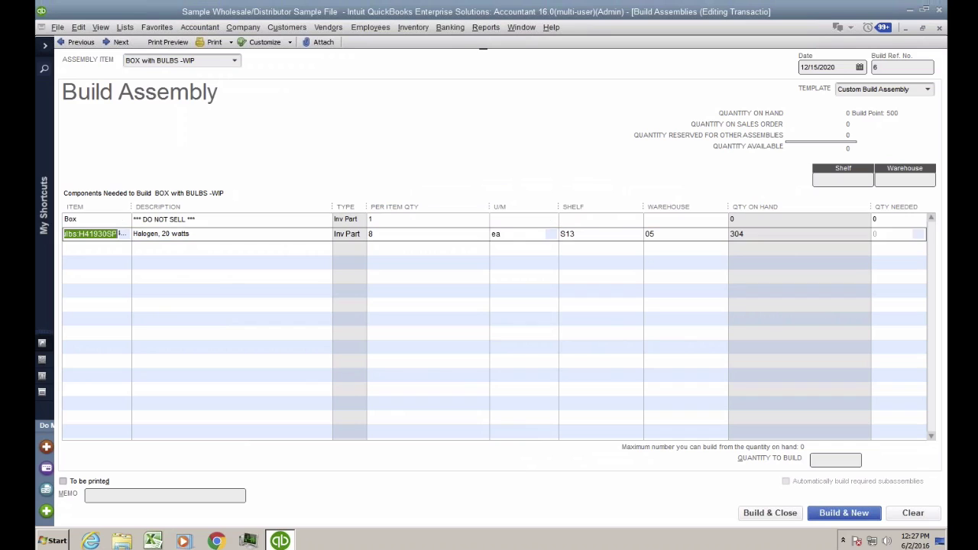
key("Tab")
key("Tab")
key("Tab")
key("Tab")
key("Tab")
key("Tab")
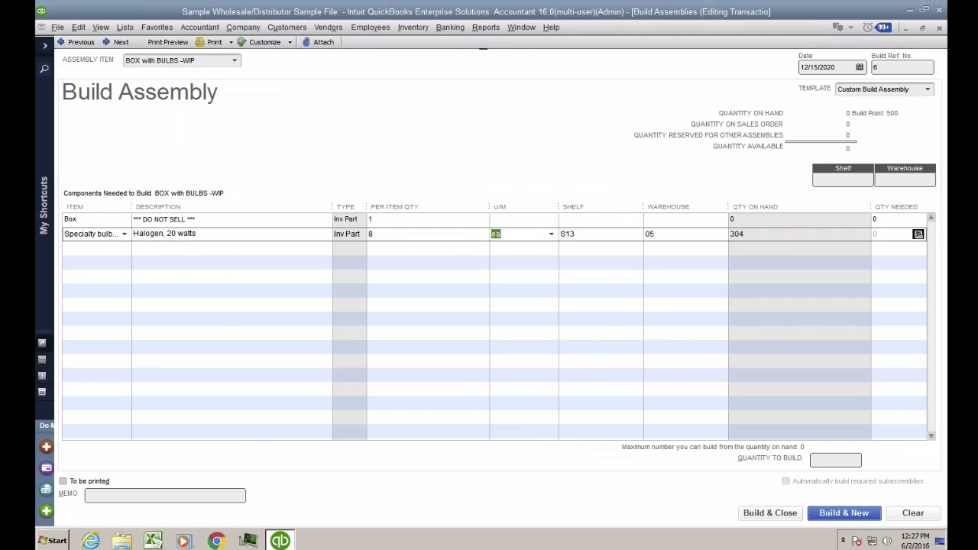
key("shift+Tab")
key("ctrl+Up")
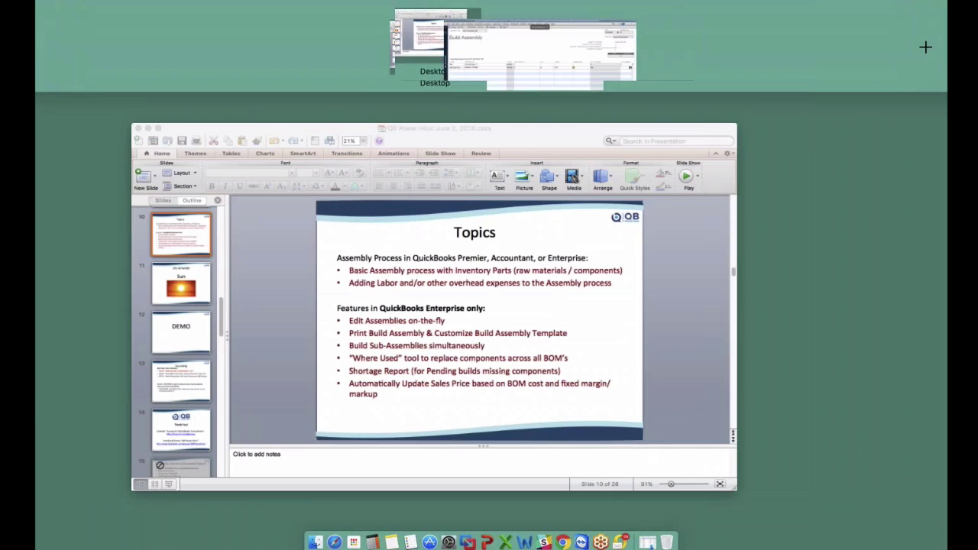
key("ctrl+Up")
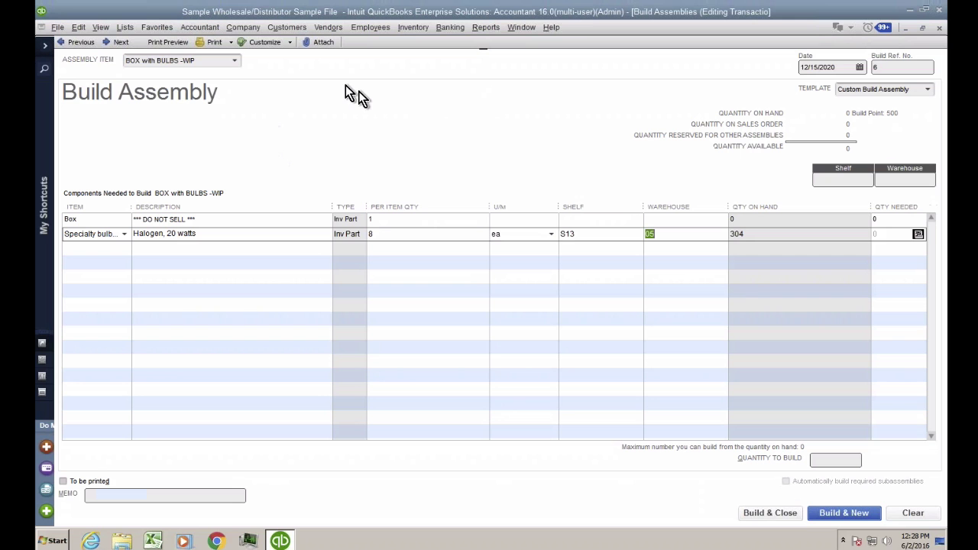
Start a new vendor bill for BOX DEPOT.
left_click(330, 29)
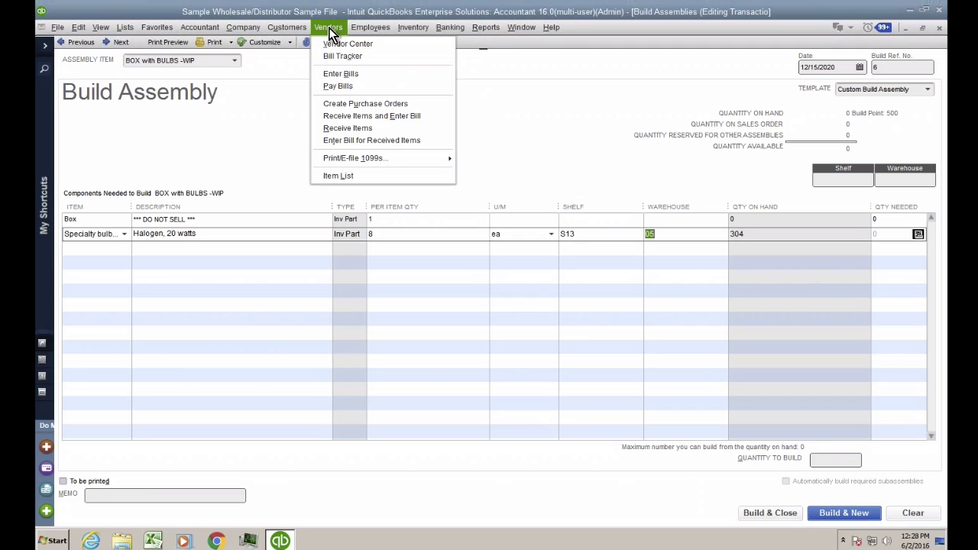
left_click(345, 73)
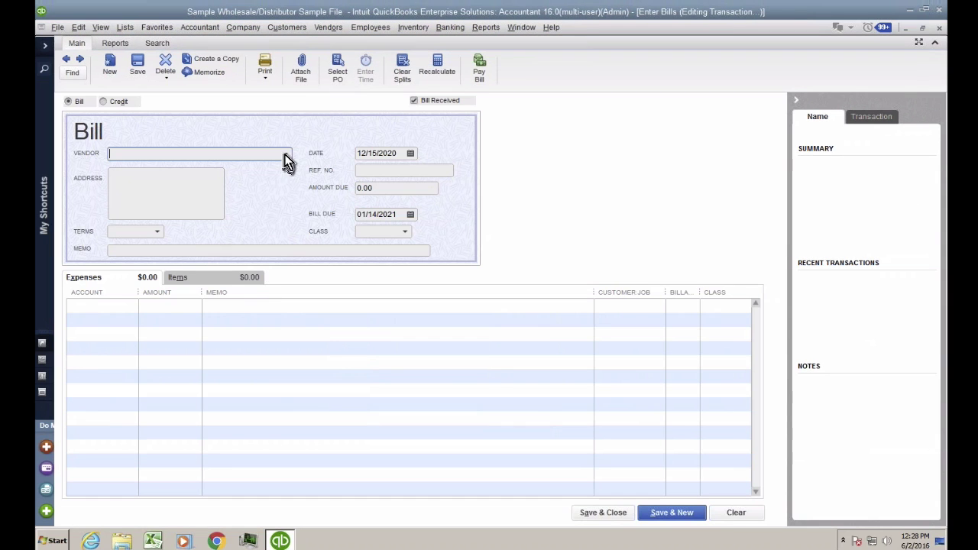
left_click(287, 156)
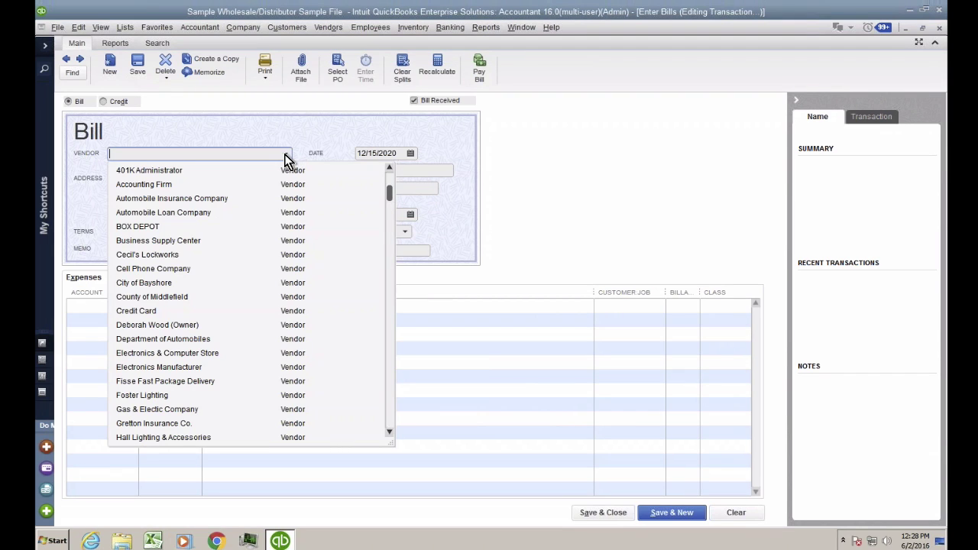
type("bo")
left_click(151, 195)
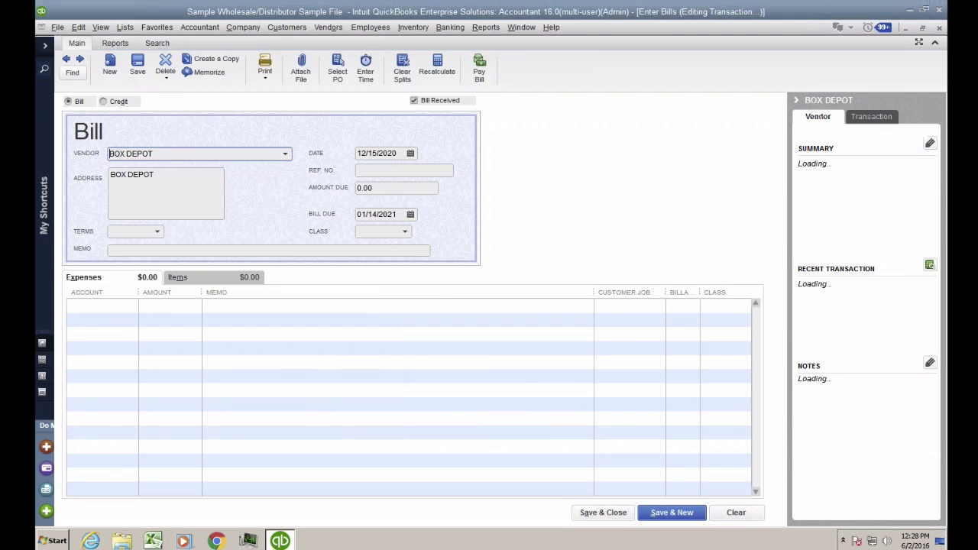
Add the Box item to the bill with a quantity of 2,000.
left_click(188, 277)
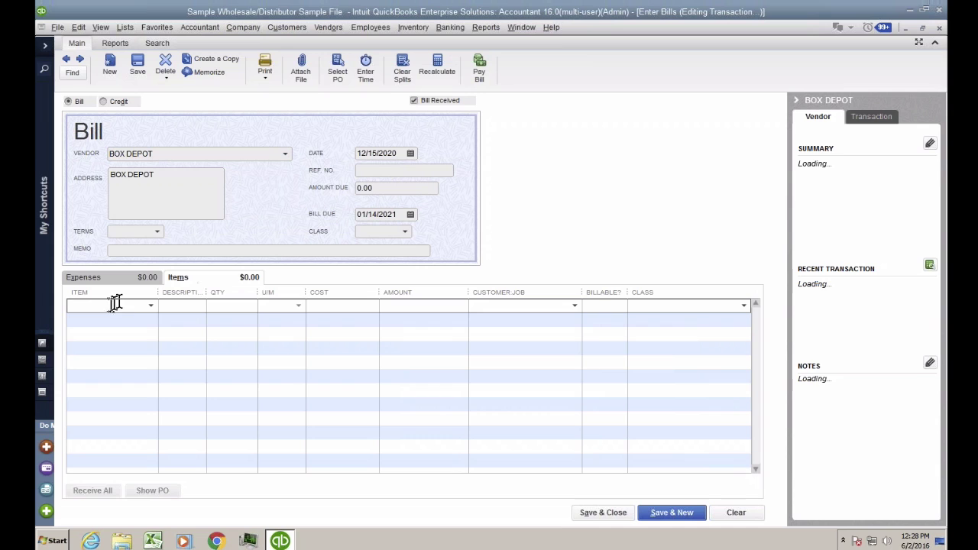
type("Box")
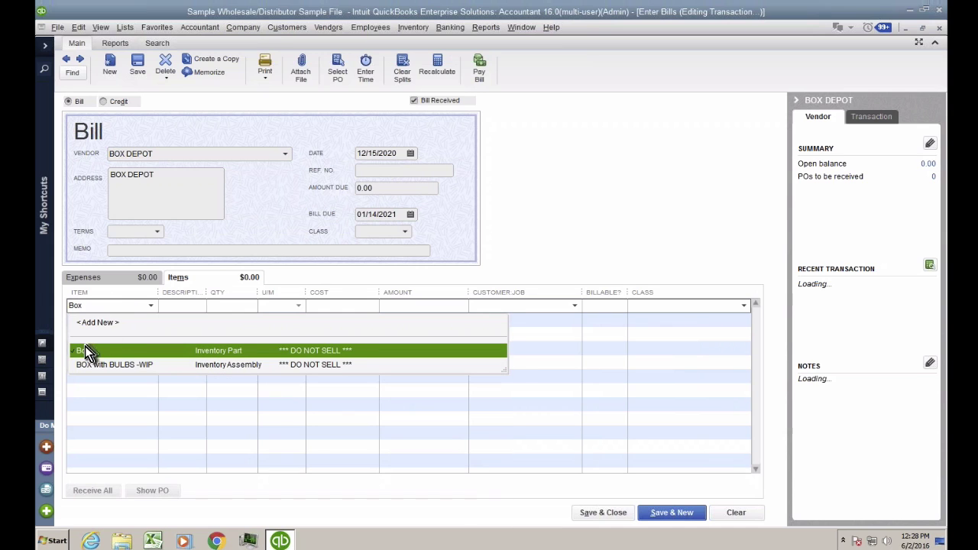
left_click(86, 352)
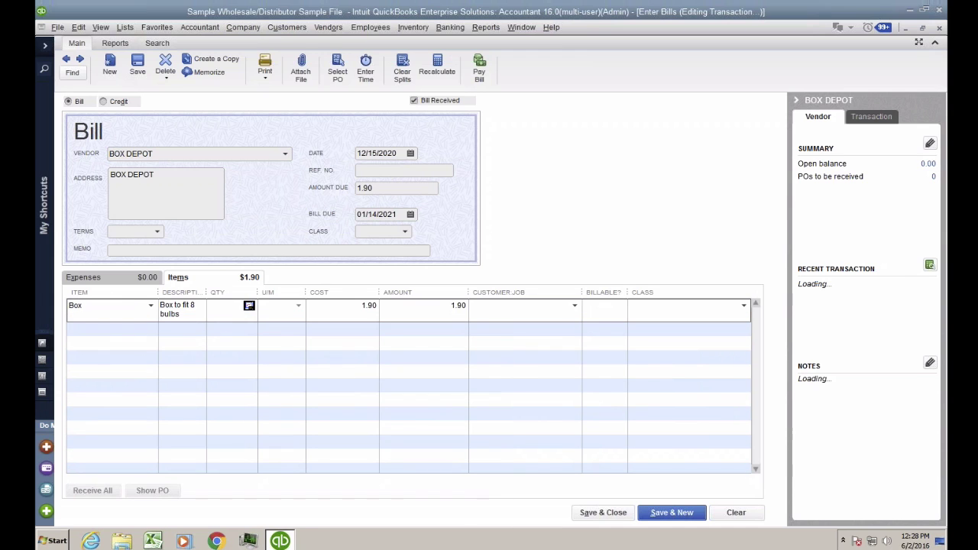
left_click(220, 307)
type("00000")
key("Tab")
left_click(294, 336)
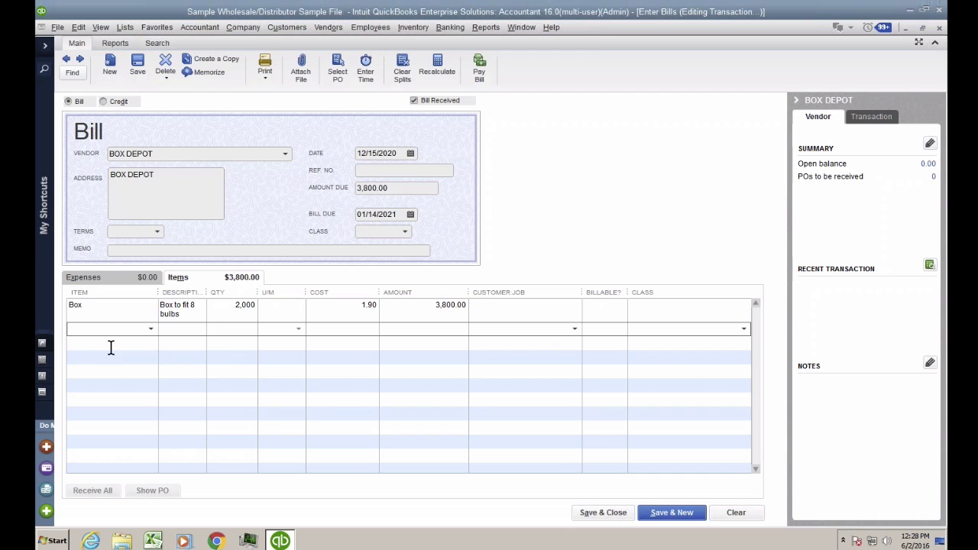
Open the Box item's record from the bill line and check its reorder point, maximum and inventory information.
left_click(107, 306)
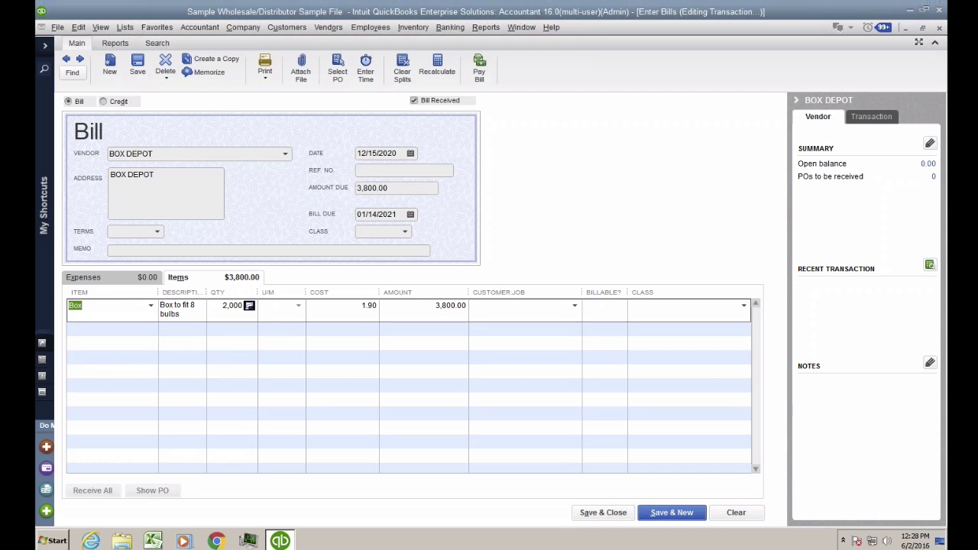
key("ctrl+l")
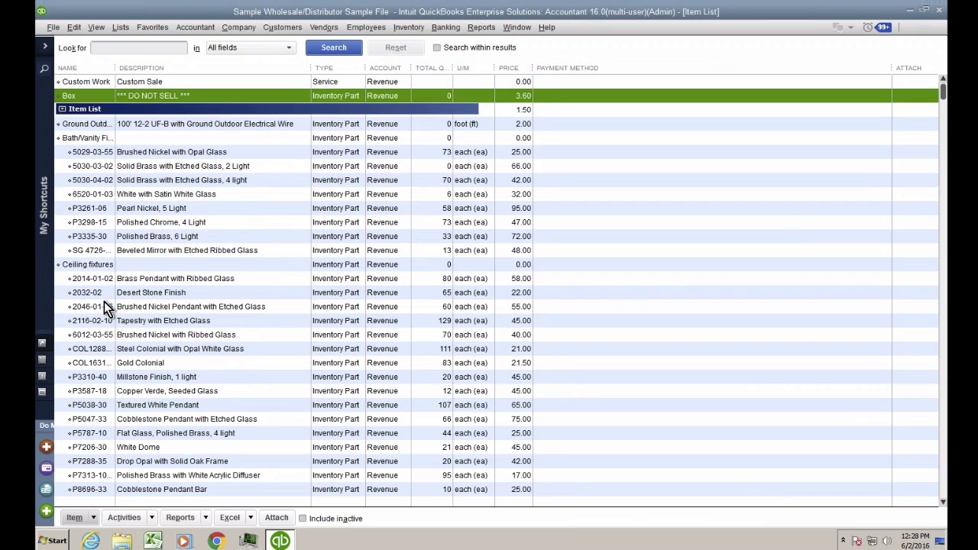
key("ctrl+e")
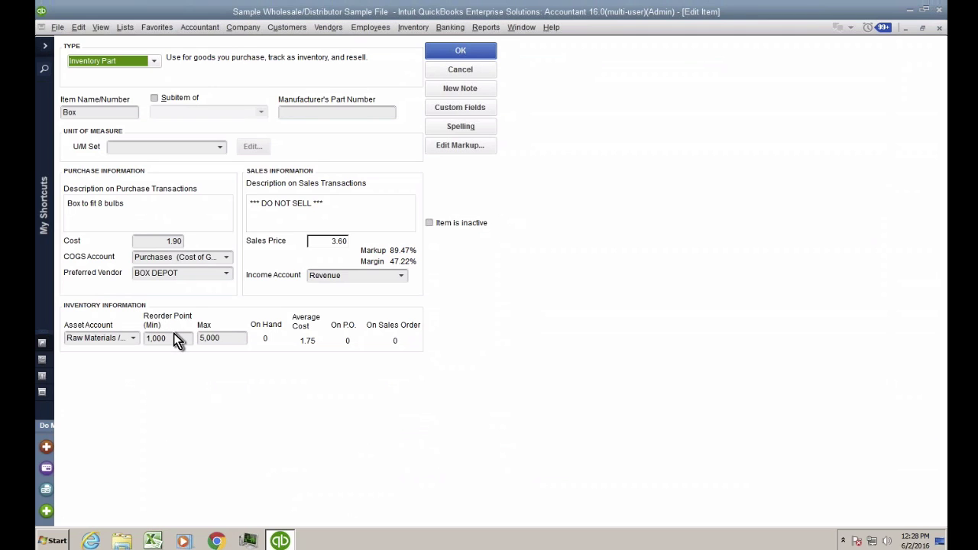
left_click_drag(150, 345, 301, 348)
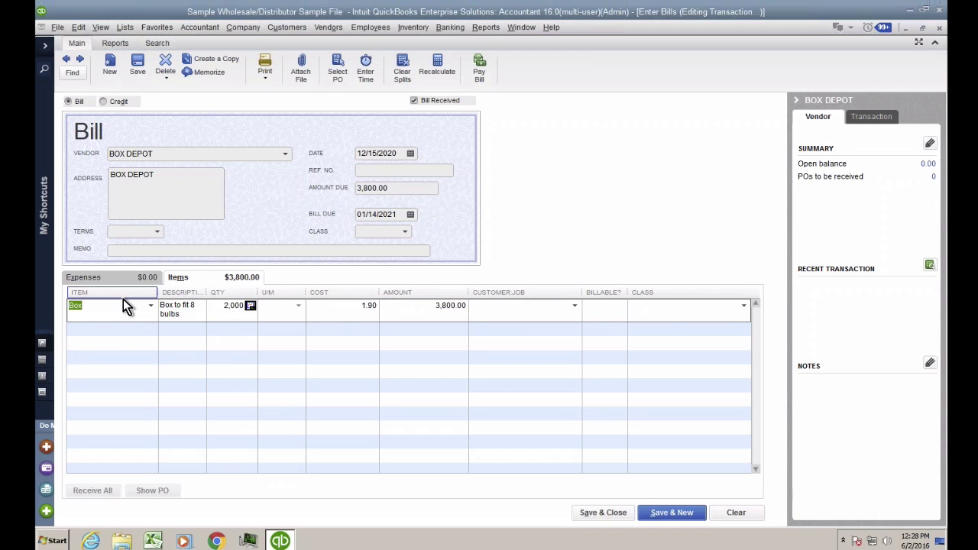
Discard the unsaved BOX DEPOT bill and return to the Build Assembly form.
key("ctrl+n")
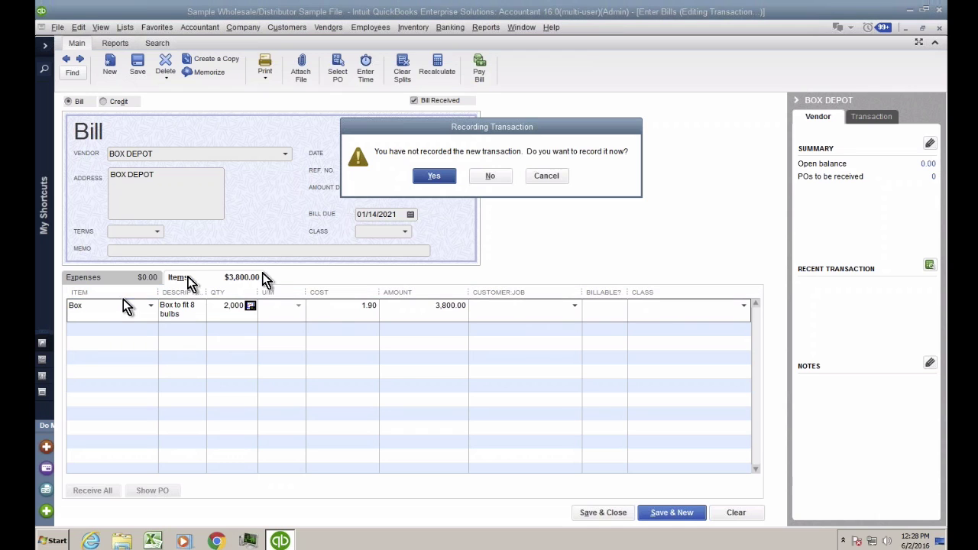
left_click(486, 177)
key("Escape")
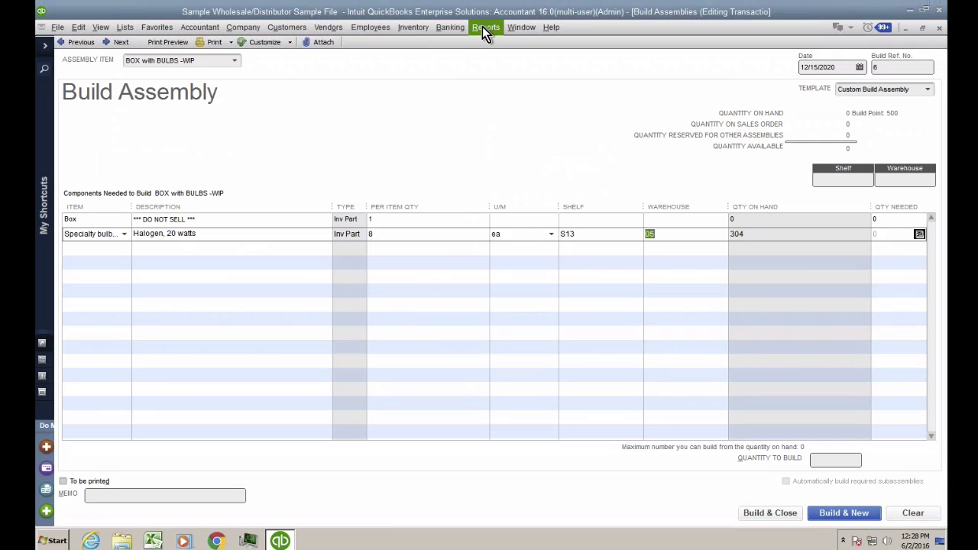
Run the Inventory Stock Status by Item report and check the Box row's reorder point, maximum and order mark.
left_click(482, 30)
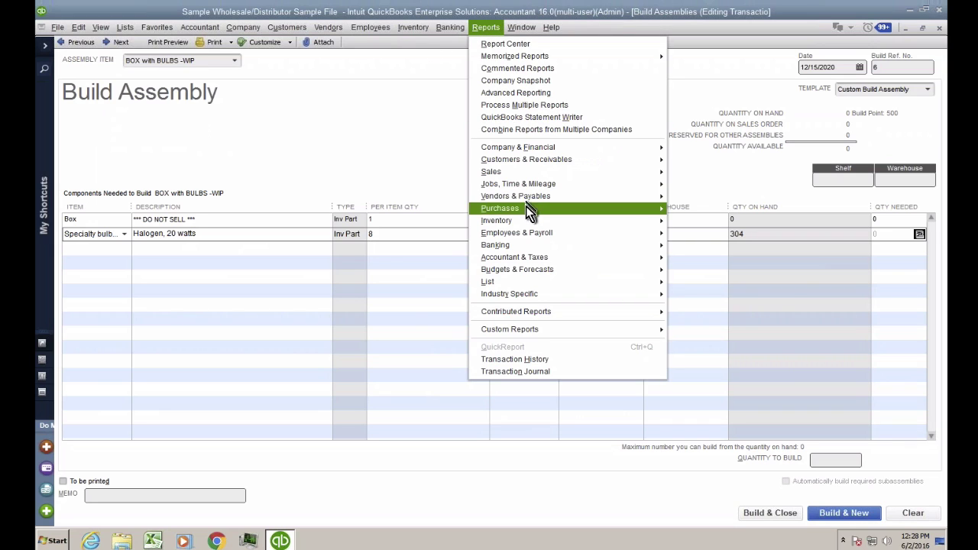
mouse_move(529, 220)
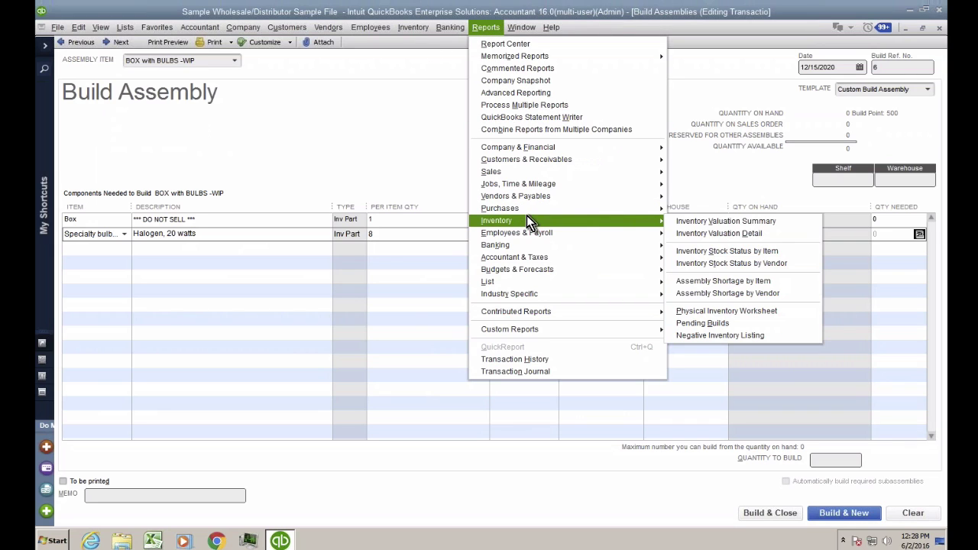
left_click(750, 254)
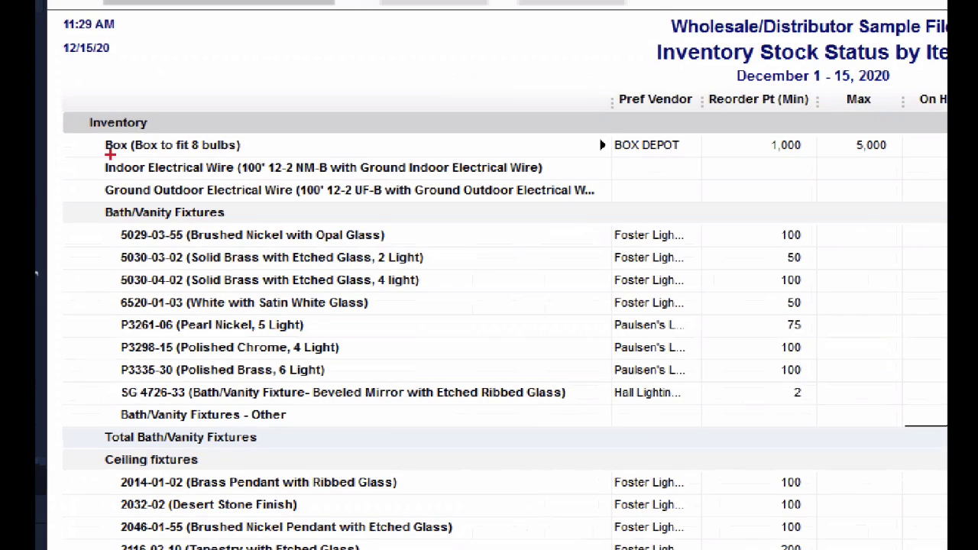
left_click_drag(87, 156, 180, 155)
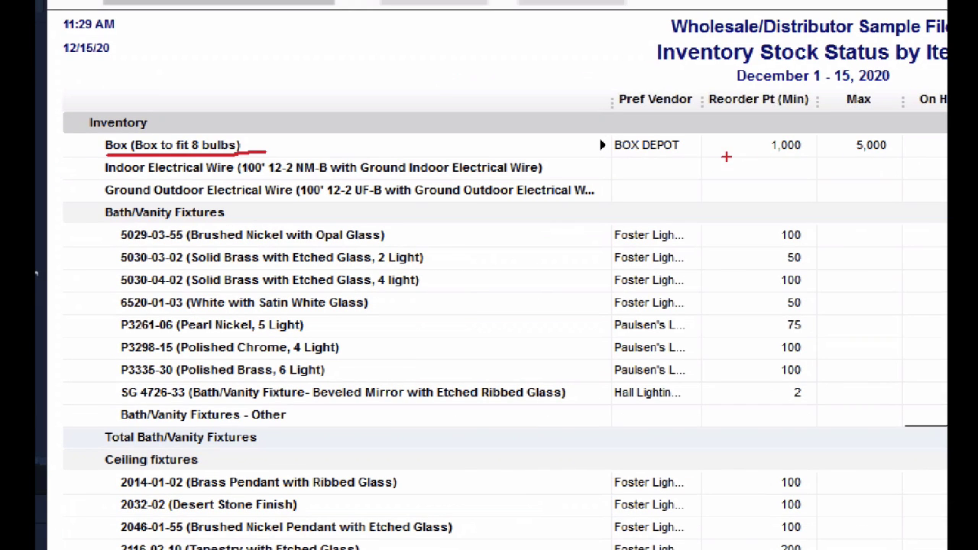
left_click_drag(727, 158, 925, 158)
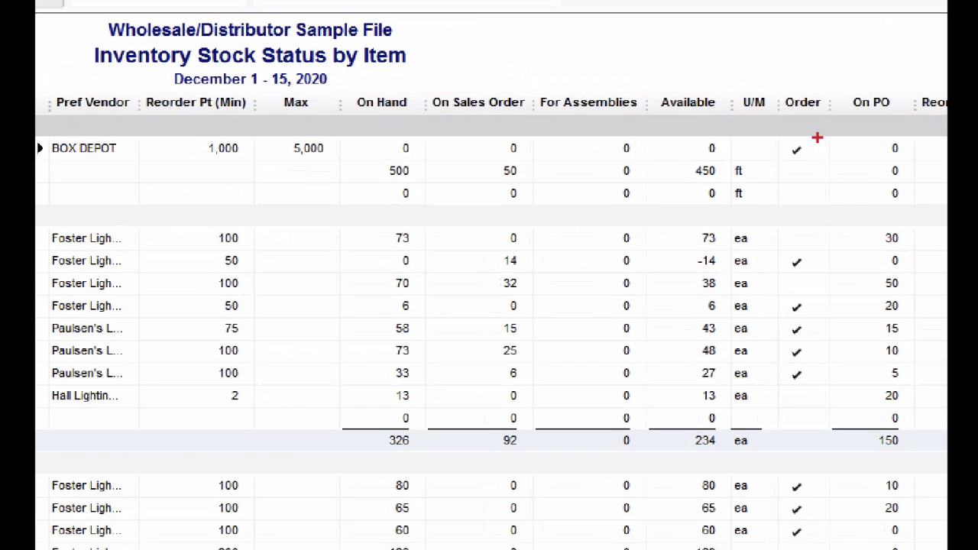
mouse_move(811, 131)
left_mouse_down()
mouse_move(771, 151)
mouse_move(814, 157)
mouse_move(800, 130)
left_mouse_up()
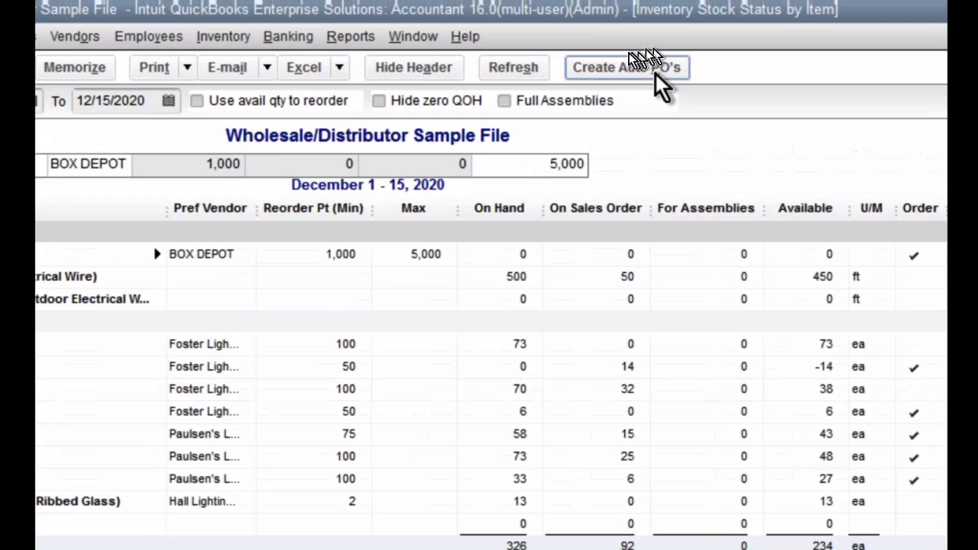
Start creating automatic purchase orders from the stock status report and look through the items to reorder.
left_click(655, 72)
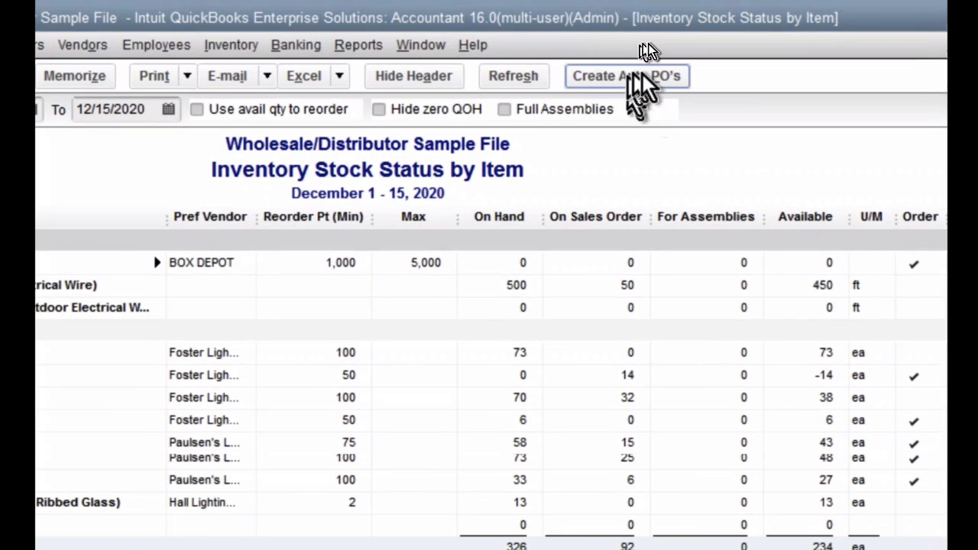
left_click(629, 68)
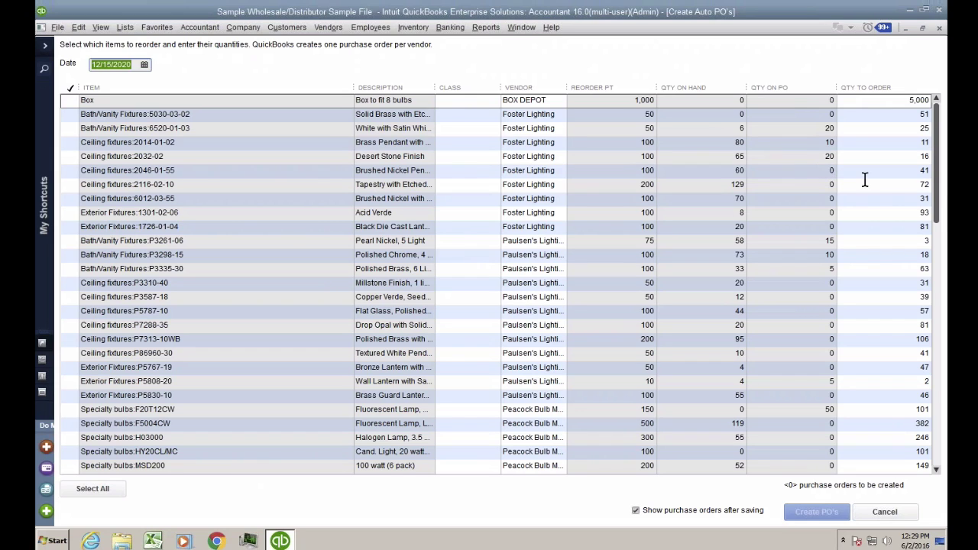
scroll(941, 243, "down", 2)
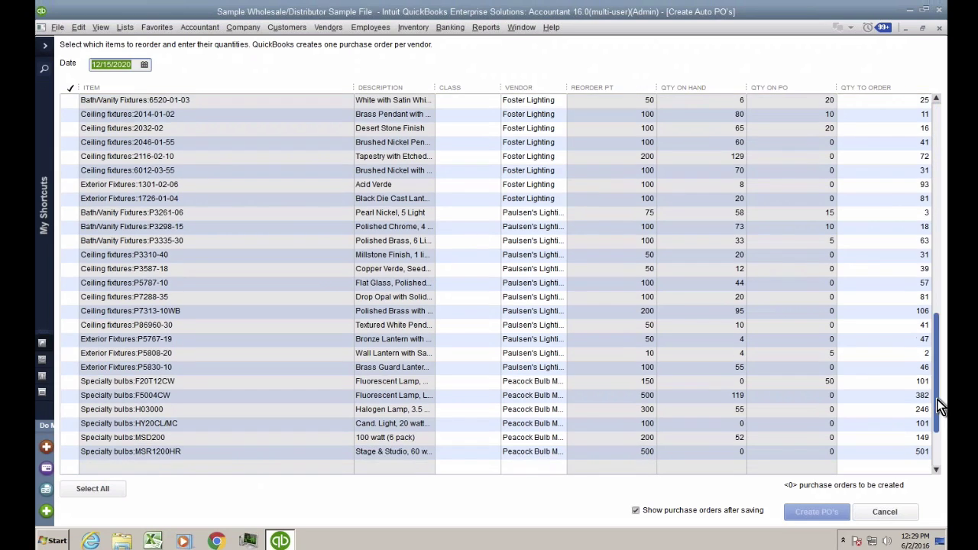
scroll(936, 253, "up", 2)
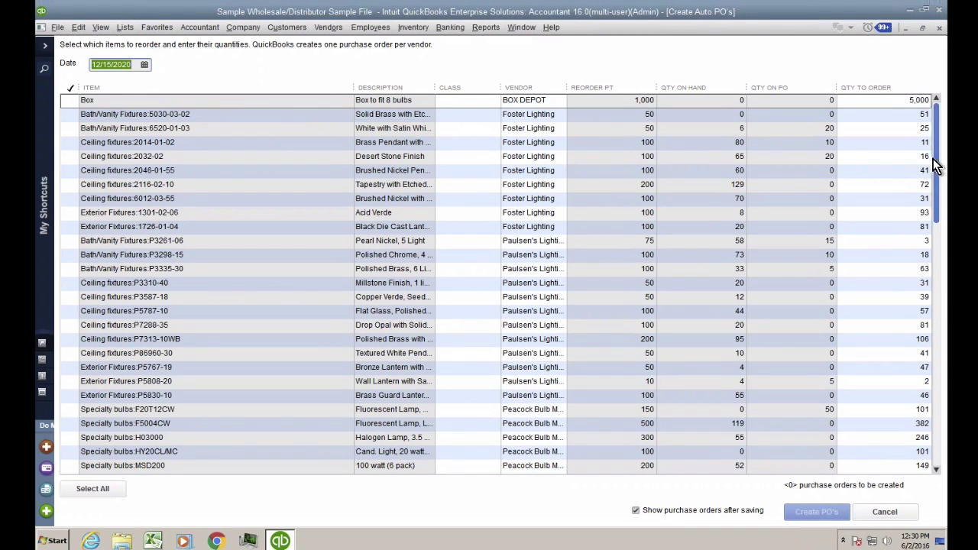
left_click_drag(936, 166, 938, 447)
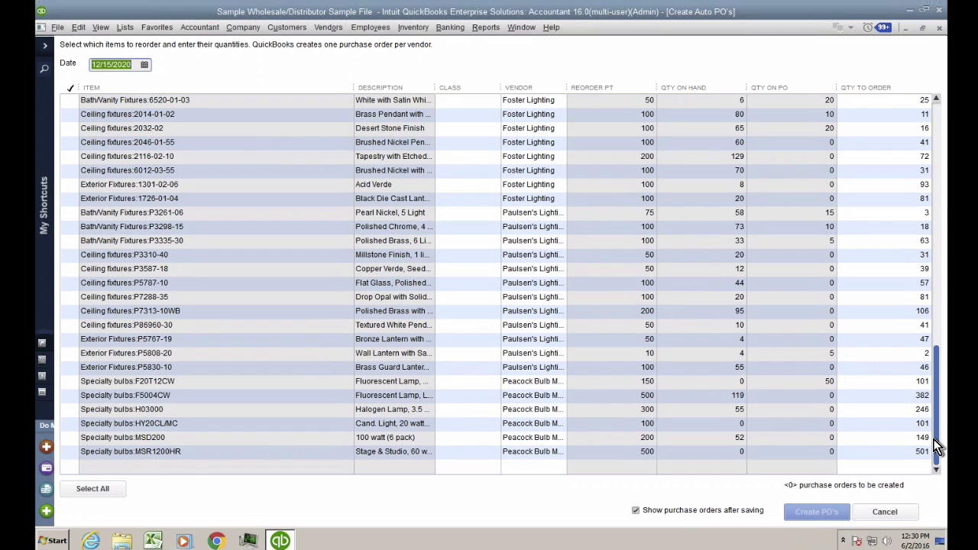
Select all items for reordering and clear the selection again.
left_click(82, 492)
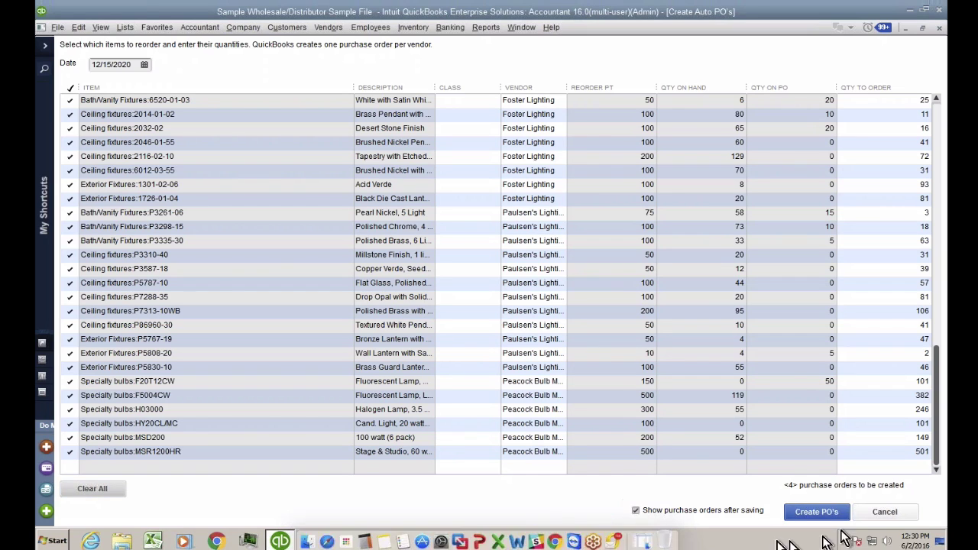
left_click(88, 491)
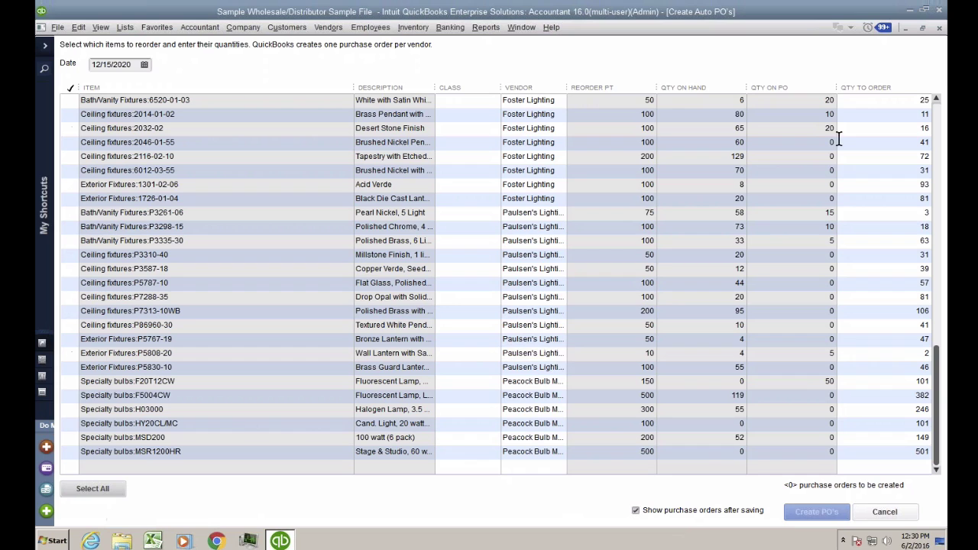
scroll(934, 115, "up", 1)
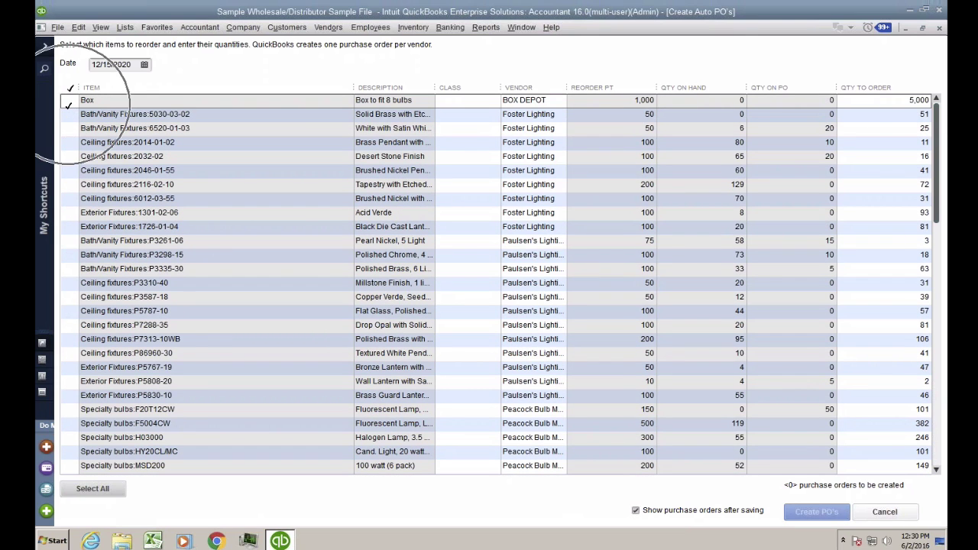
Mark only the Box item from BOX DEPOT for reordering with a quantity of 5,000.
left_click(68, 103)
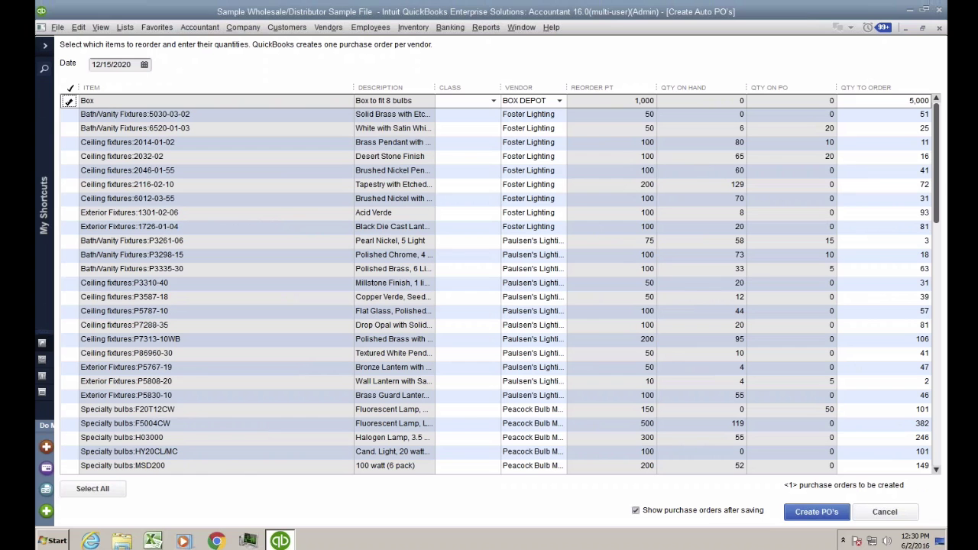
left_click(881, 101)
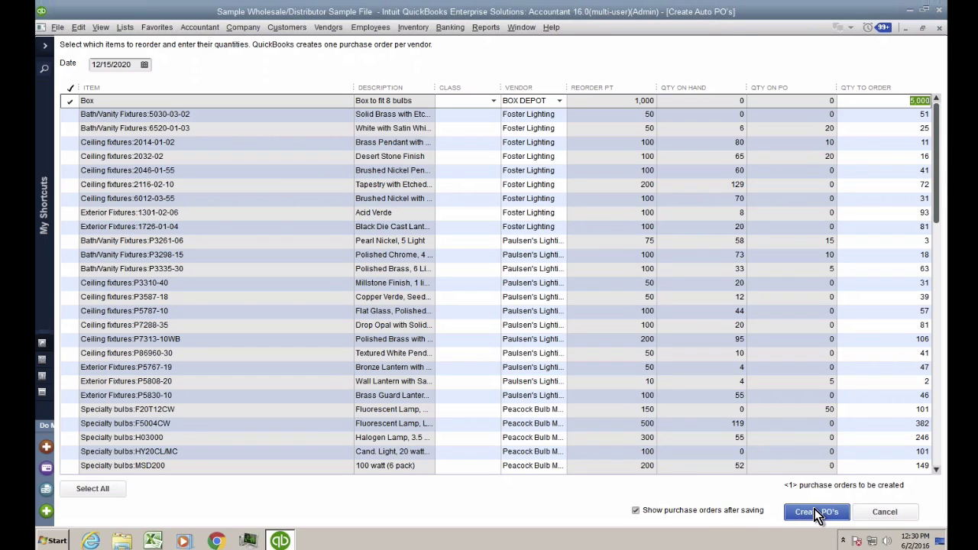
left_click(816, 515)
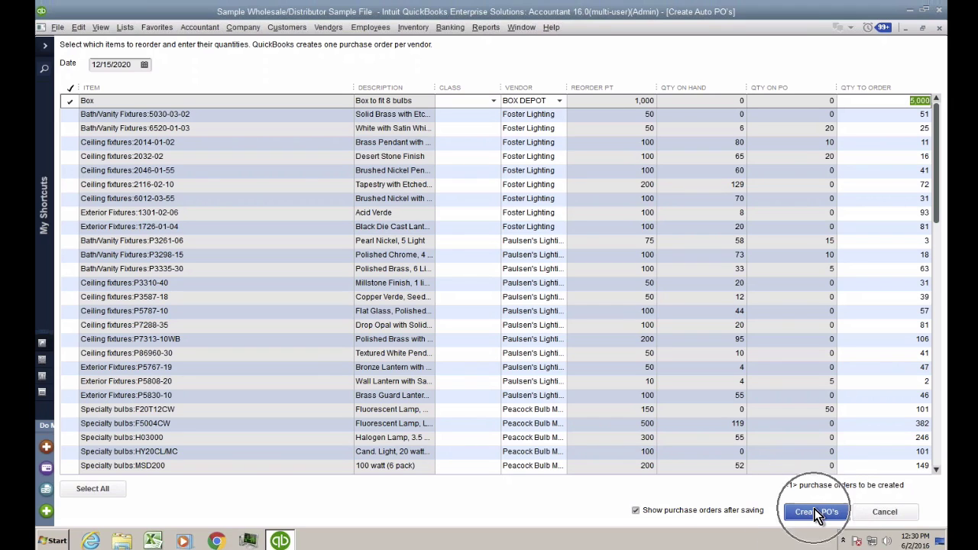
left_click(643, 510)
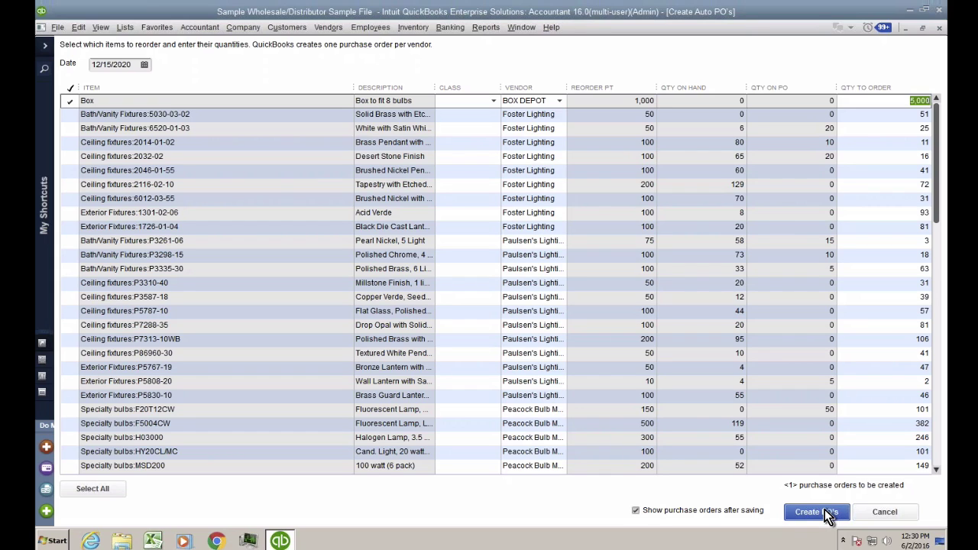
Create the BOX DEPOT purchase order and open it from the Open Purchase Orders report.
key("ctrl")
key("ctrl")
key("ctrl")
key("ctrl")
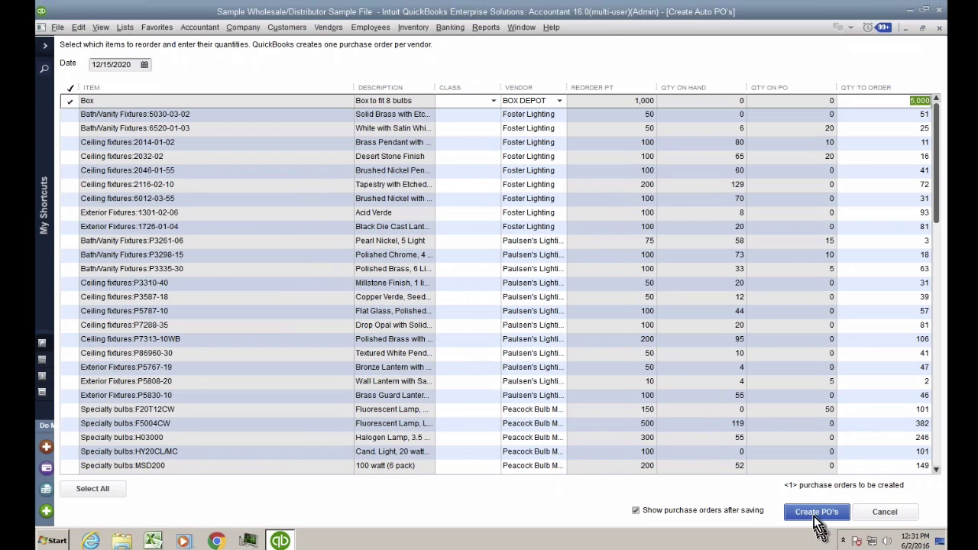
left_click(815, 517)
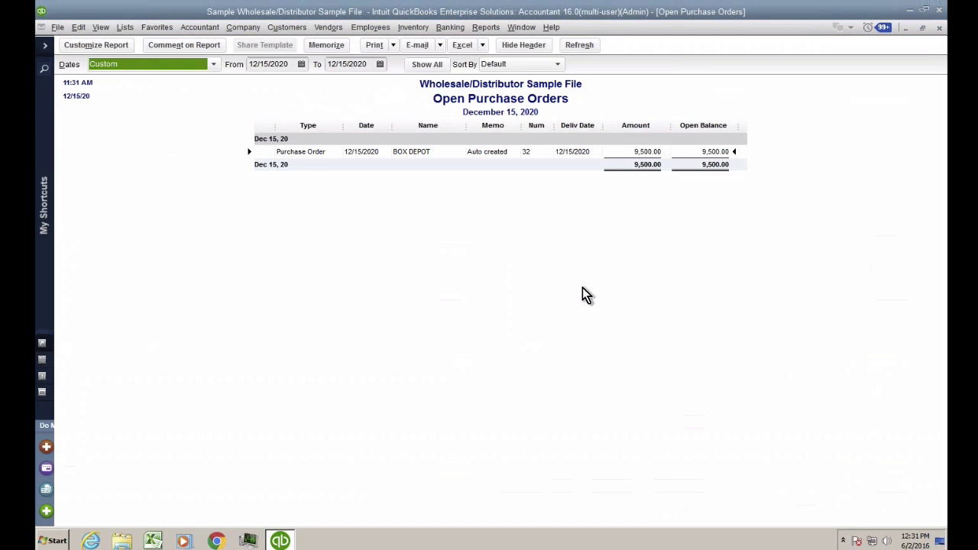
double_click(647, 153)
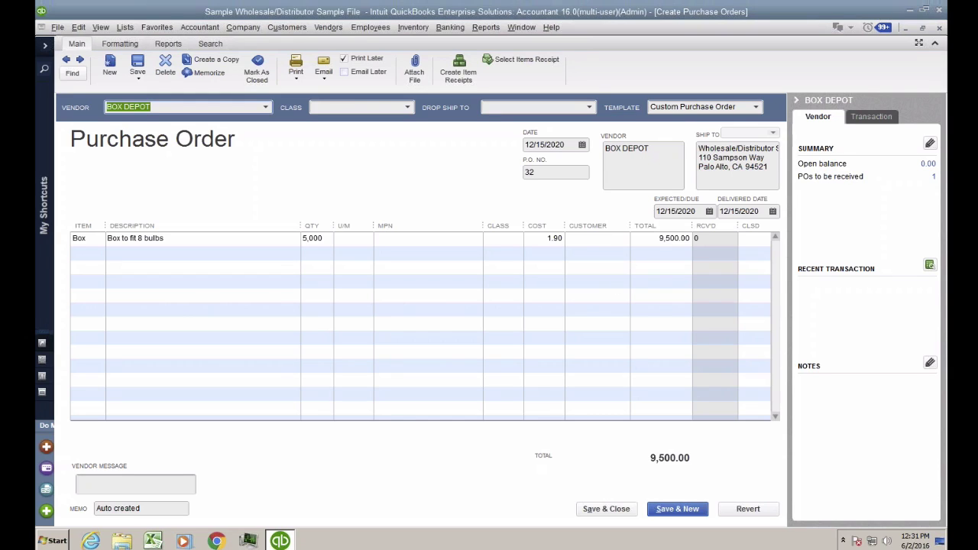
Close the purchase order and the Open Purchase Orders report, and start entering a bill from vendor BOX DEPOT.
left_click(620, 510)
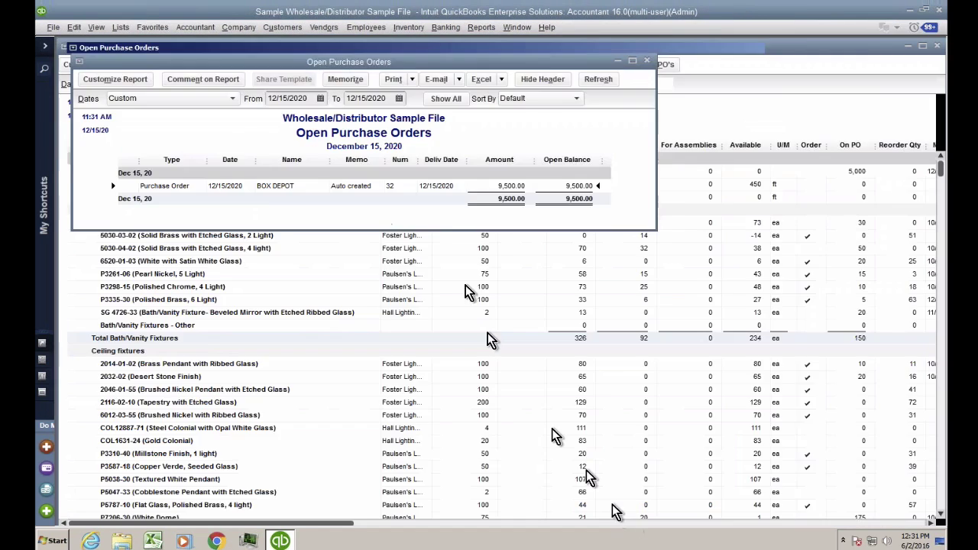
key("Escape")
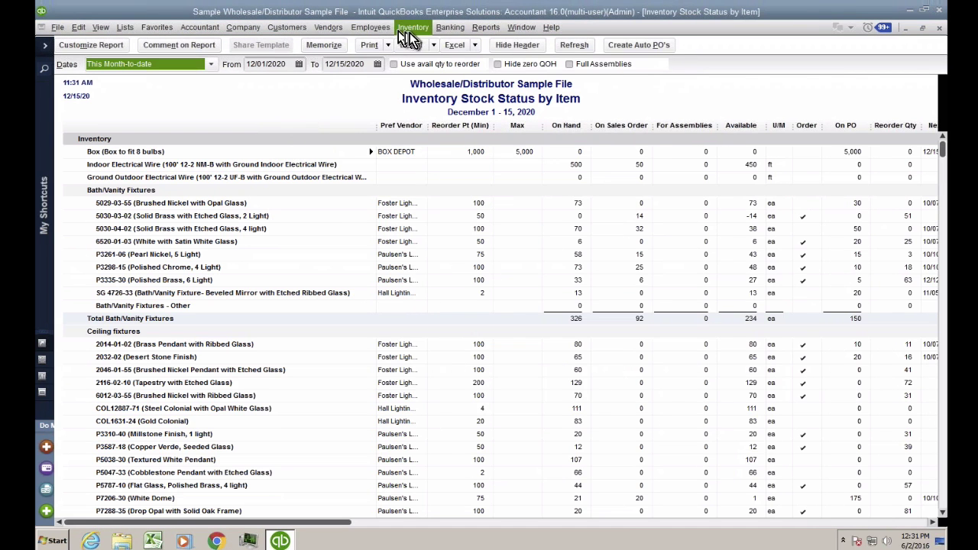
left_click(336, 29)
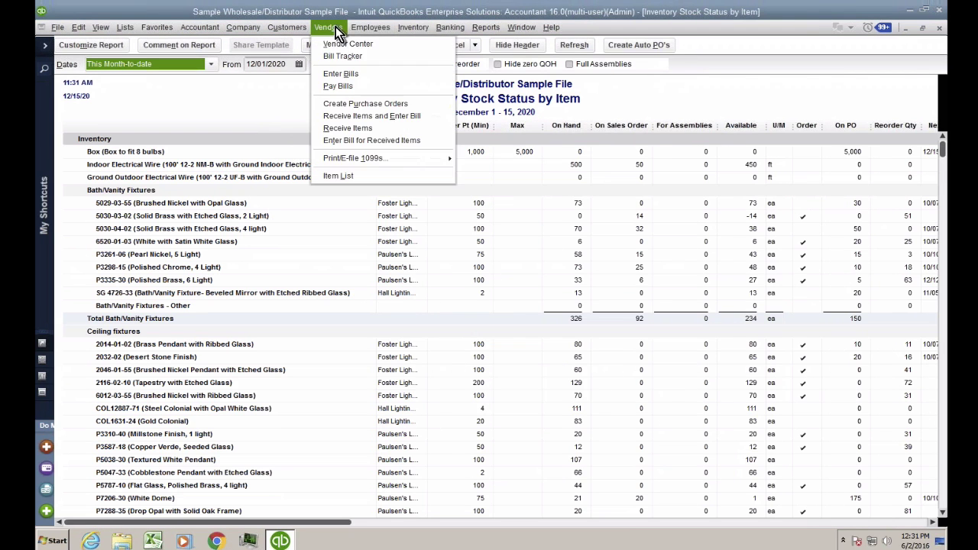
left_click(346, 74)
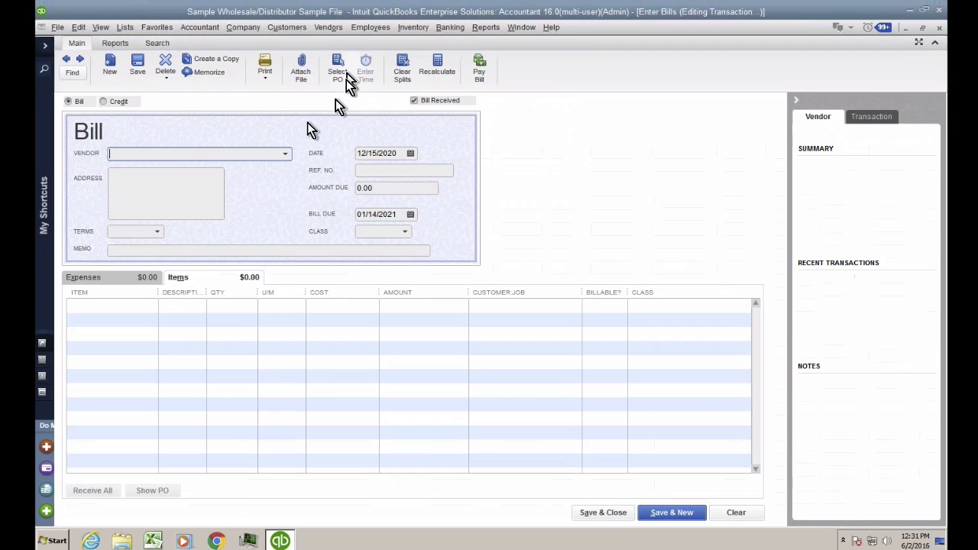
type("BOX DEPOT")
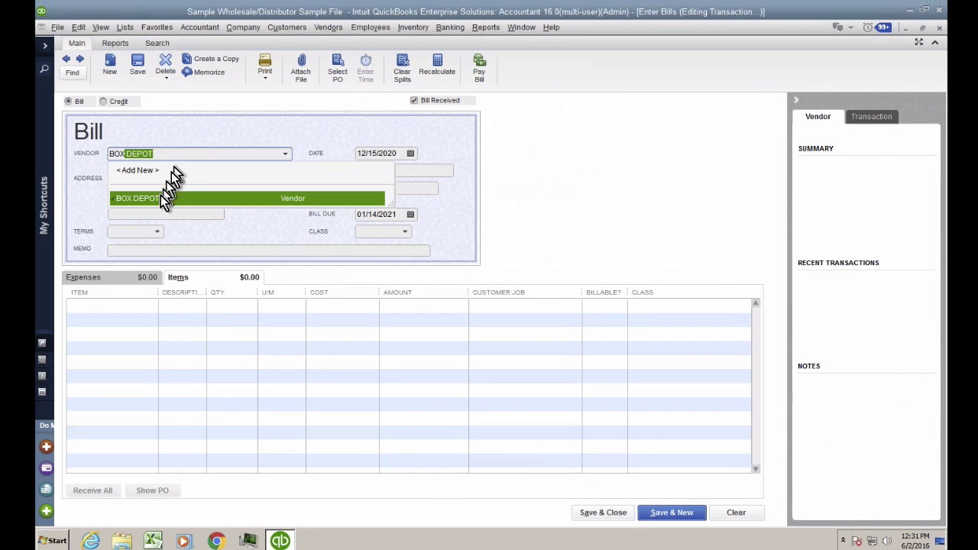
left_click(146, 201)
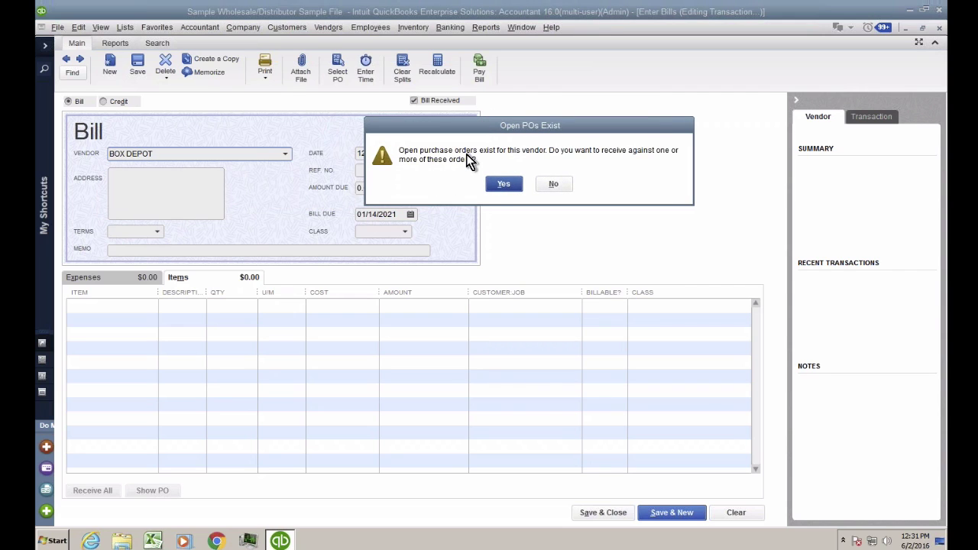
Receive the bill against BOX DEPOT's open purchase order dated 12/15/2020, then save and close it.
left_click(504, 185)
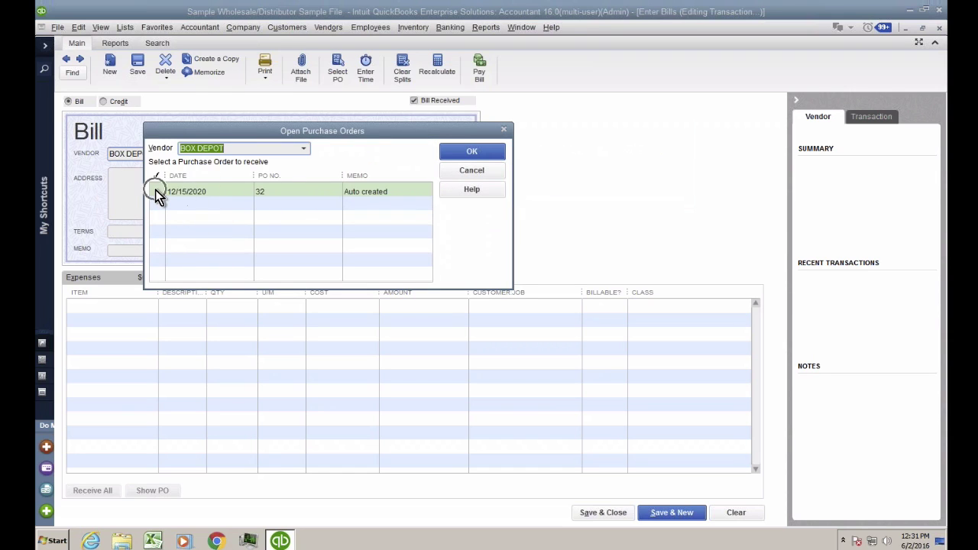
left_click(155, 192)
left_click(493, 153)
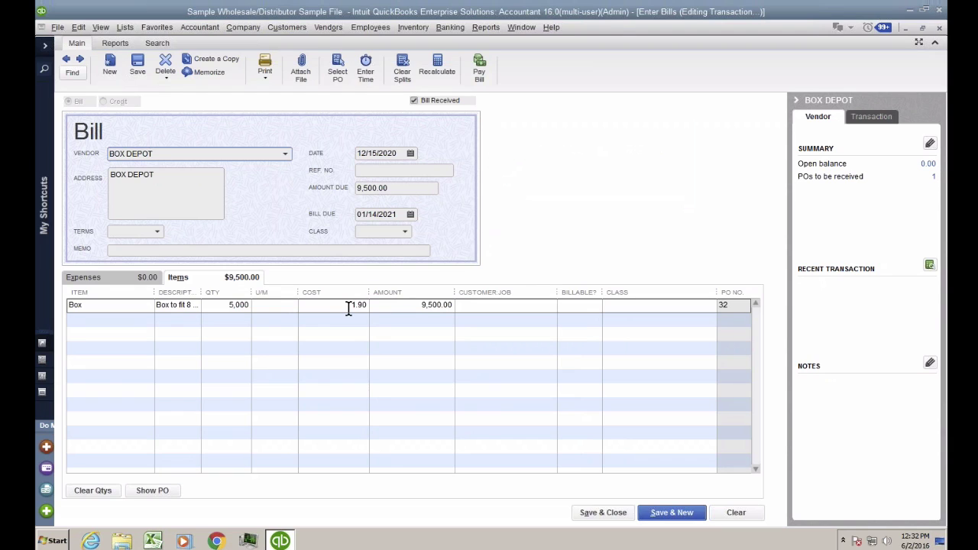
left_click(236, 305)
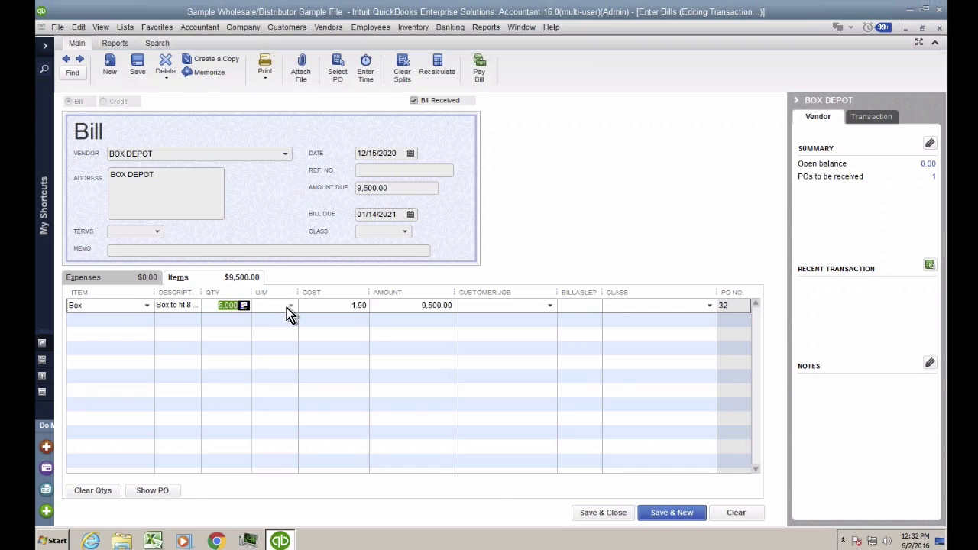
left_click(589, 518)
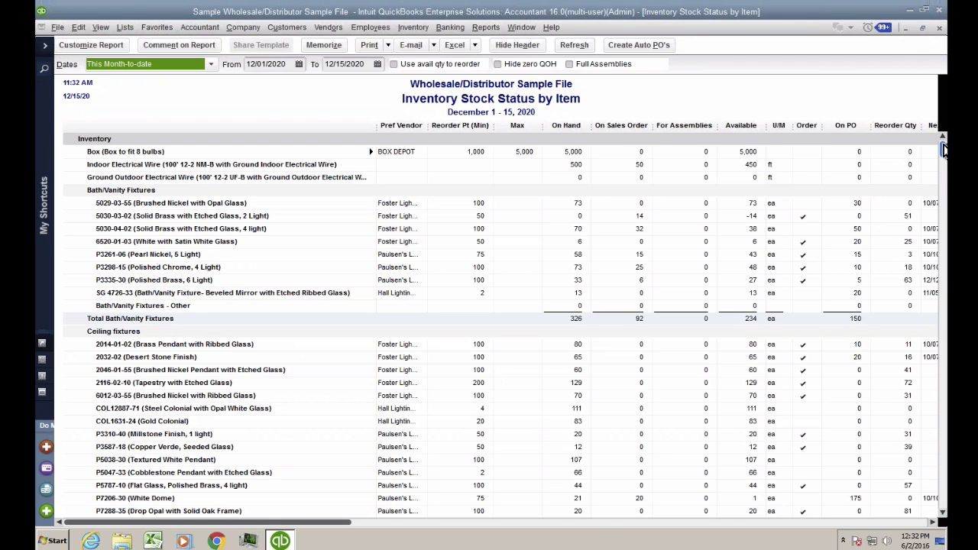
Examine the reorder point, maximum, order mark and reorder quantity of BOX with BULBS -WIP in the stock status report.
left_click_drag(944, 149, 945, 498)
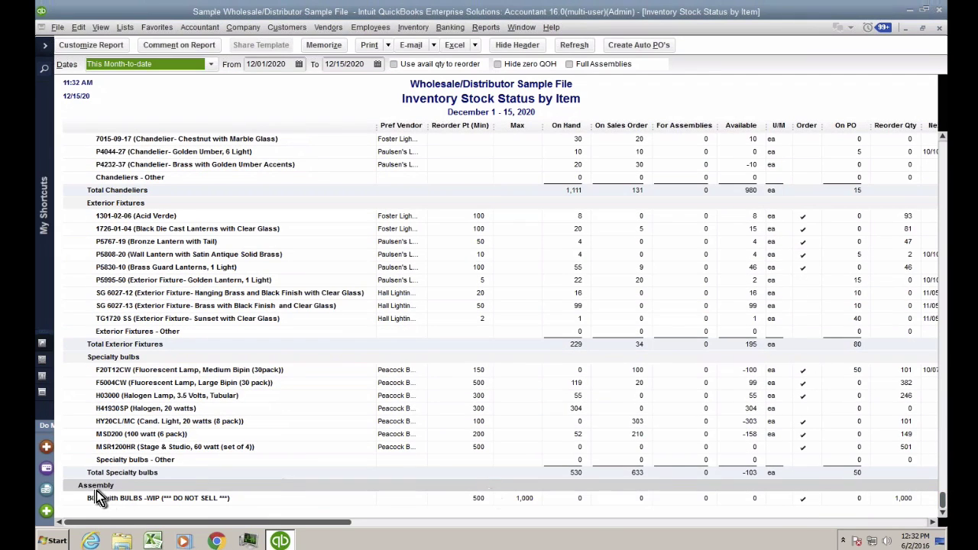
key("ctrl")
key("ctrl")
key("ctrl")
key("ctrl")
double_click(482, 507)
double_click(479, 502)
double_click(479, 502)
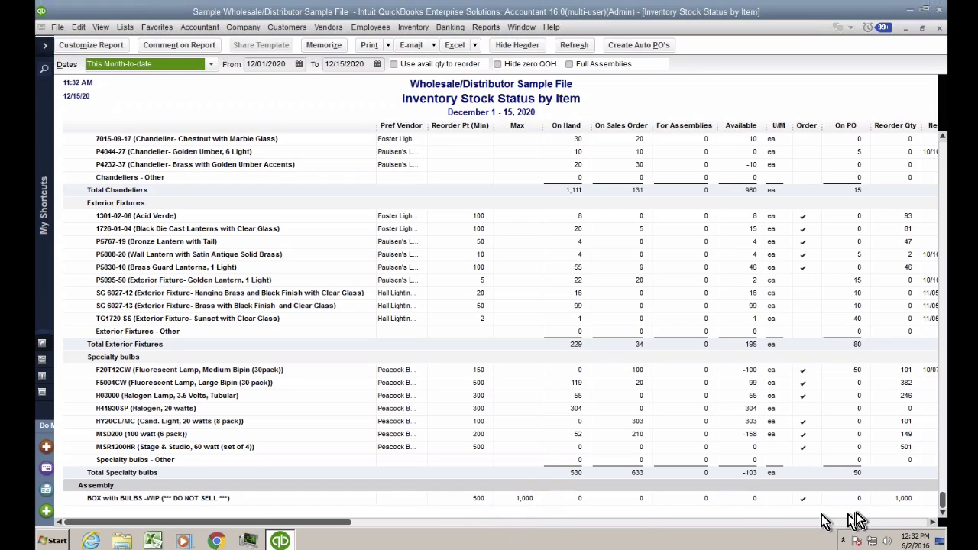
key("ctrl")
key("ctrl")
key("ctrl")
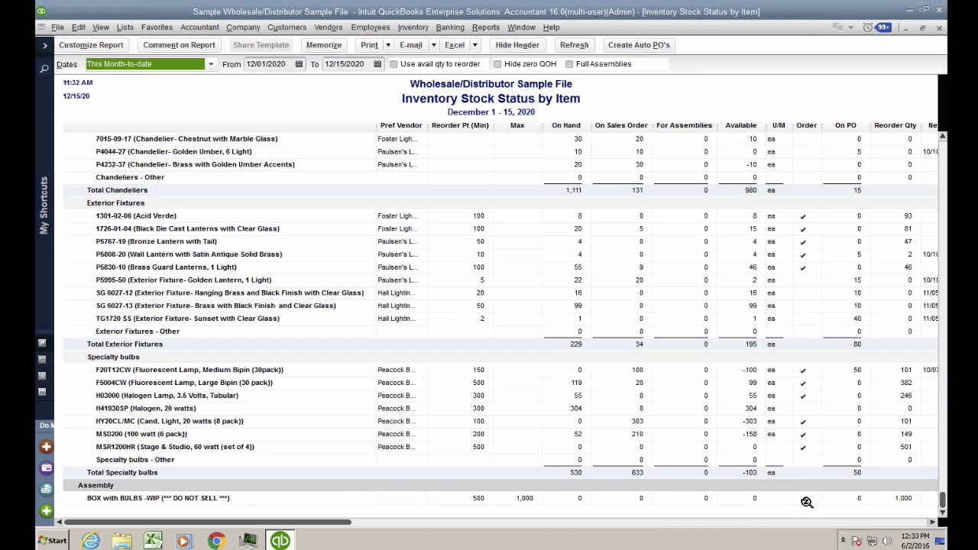
key("ctrl")
key("ctrl")
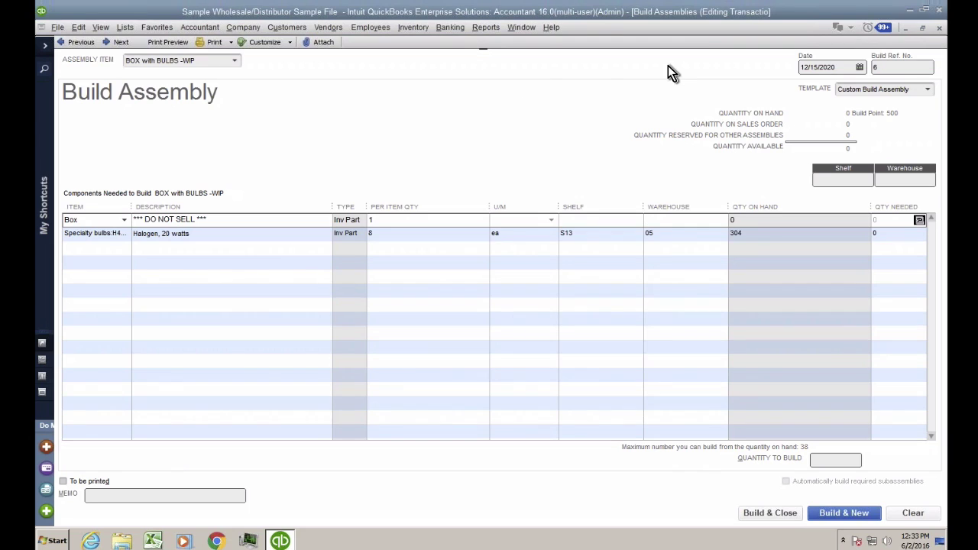
Discard the unrecorded assembly build and open a blank Build Assemblies form.
key("Escape")
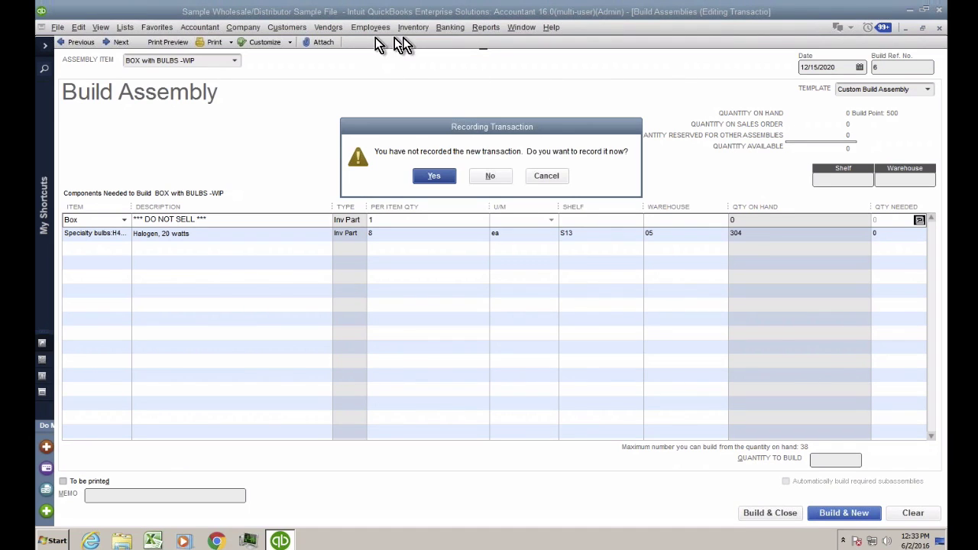
left_click(482, 176)
left_click(406, 29)
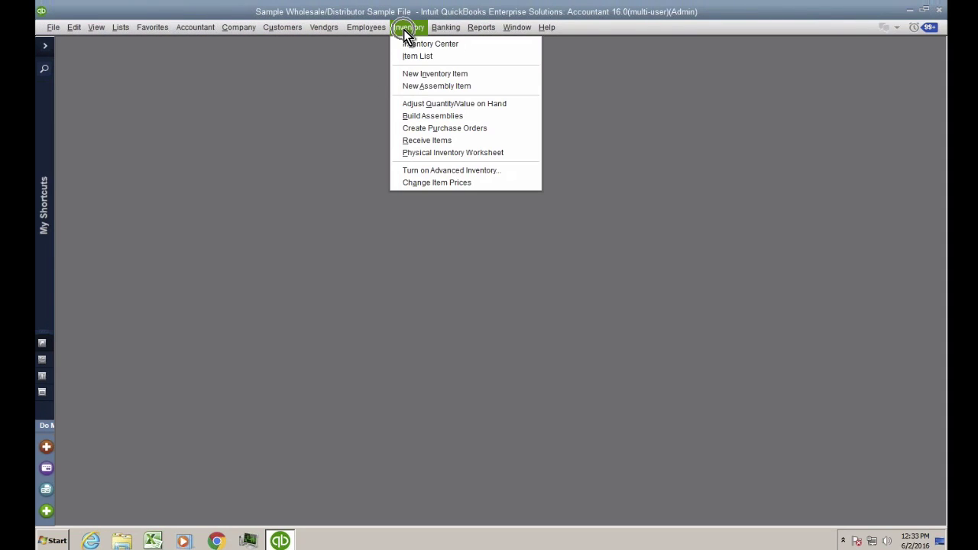
left_click(434, 117)
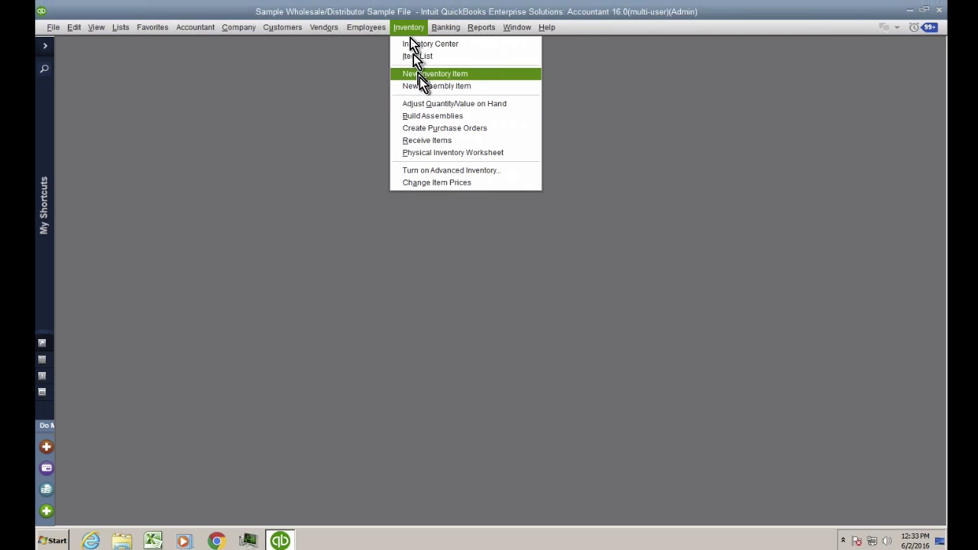
left_click(434, 115)
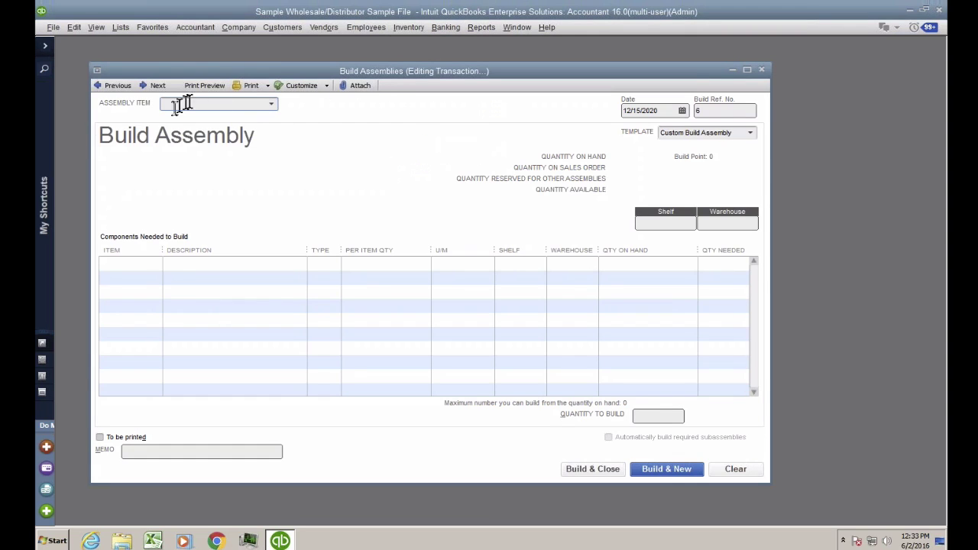
Choose BOX with BULBS -WIP as the assembly item and maximize the build form.
left_click(271, 104)
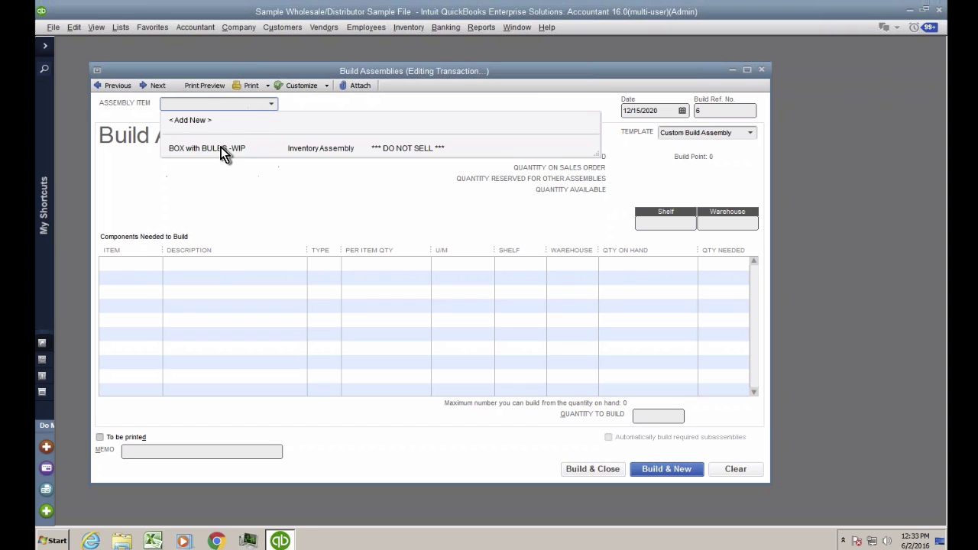
left_click(221, 148)
left_click(242, 105)
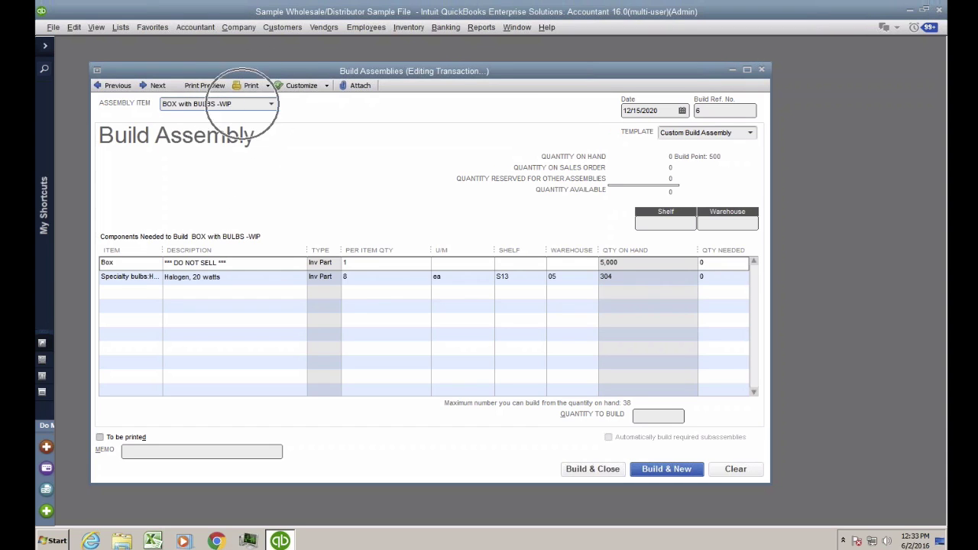
double_click(371, 71)
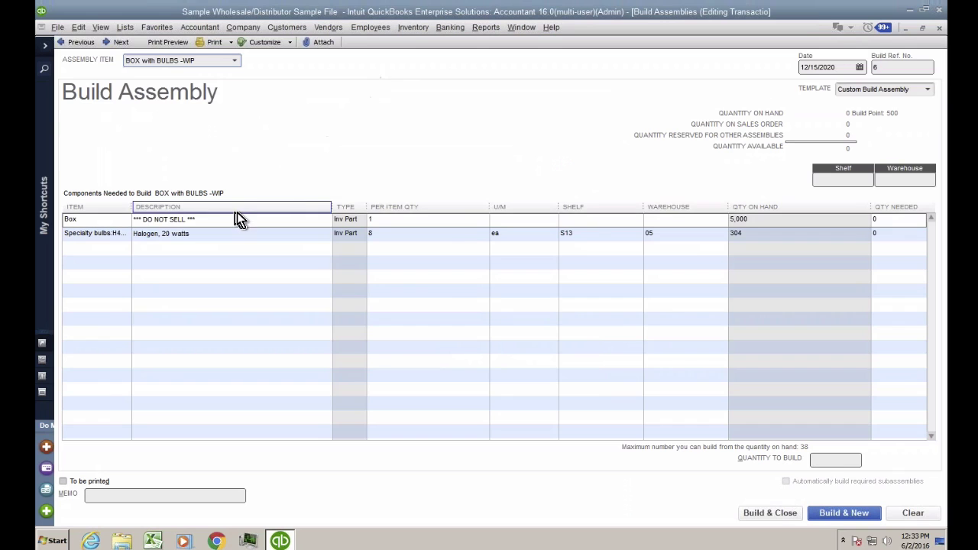
Examine the quantities on hand of the Box and Halogen bulb components and the maximum number that can be built.
key("ctrl")
key("ctrl")
key("ctrl")
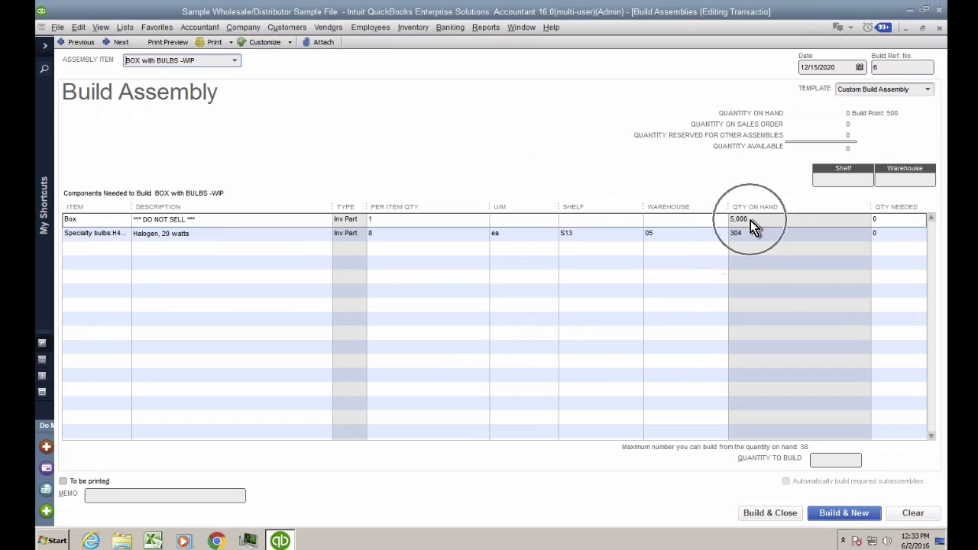
left_click(748, 234)
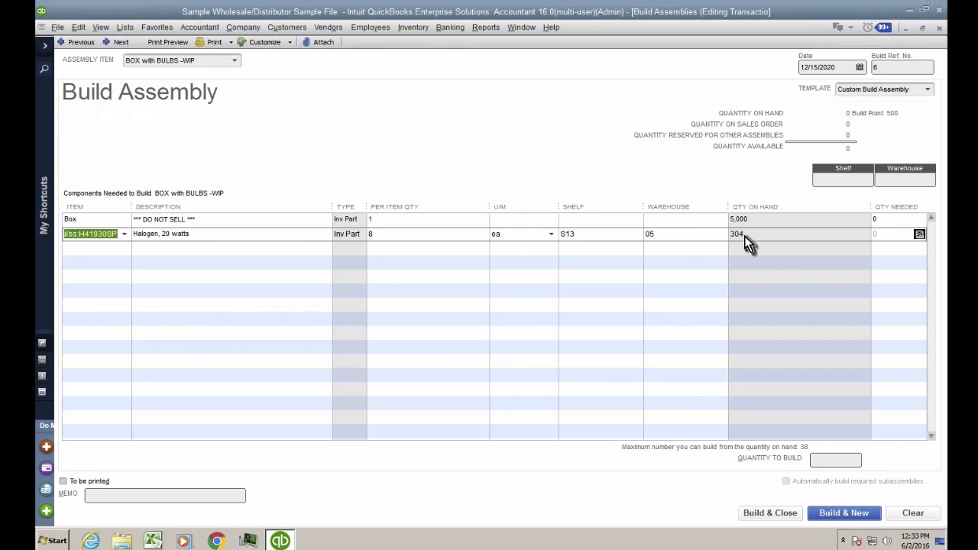
key("ctrl")
key("ctrl")
key("ctrl")
key("ctrl+1")
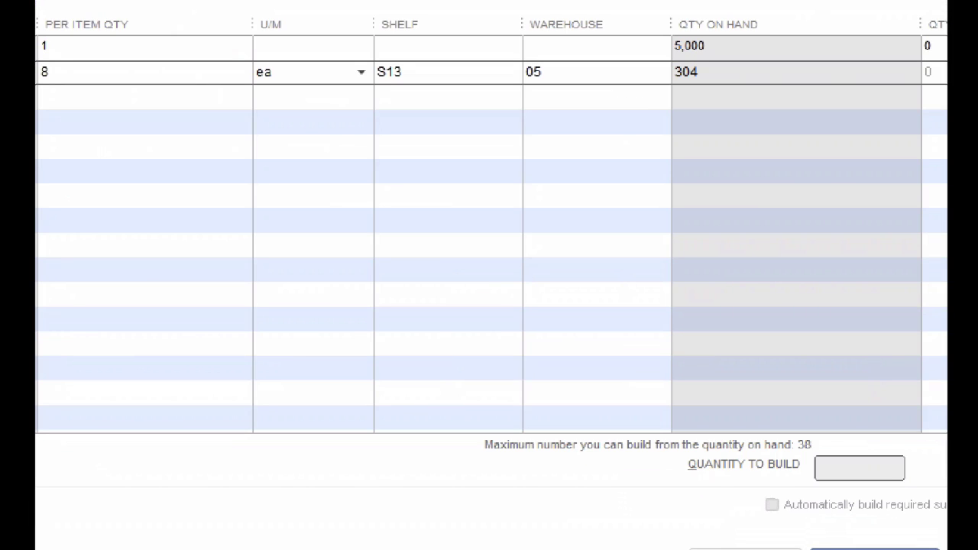
left_click(818, 445)
mouse_move(821, 437)
left_mouse_down()
mouse_move(789, 466)
mouse_move(814, 428)
left_mouse_up()
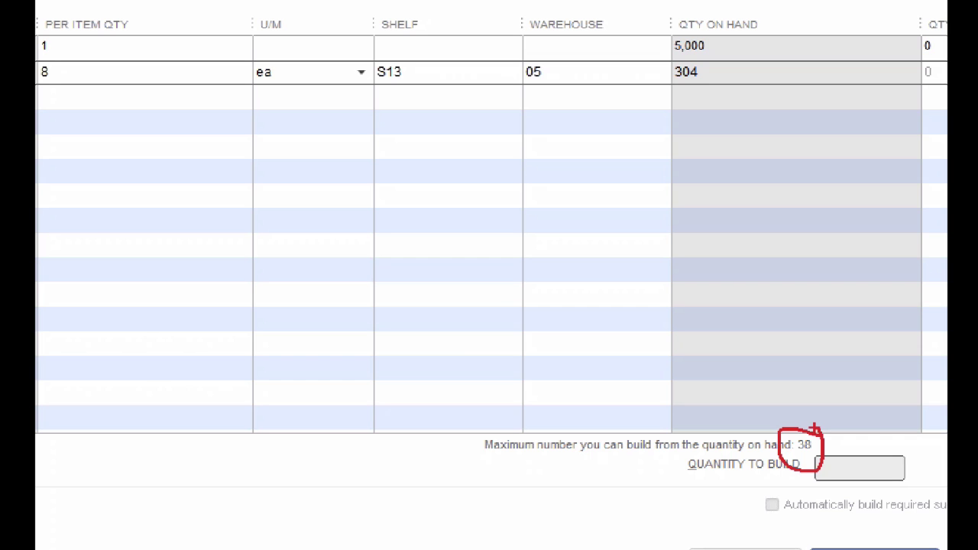
key("Escape")
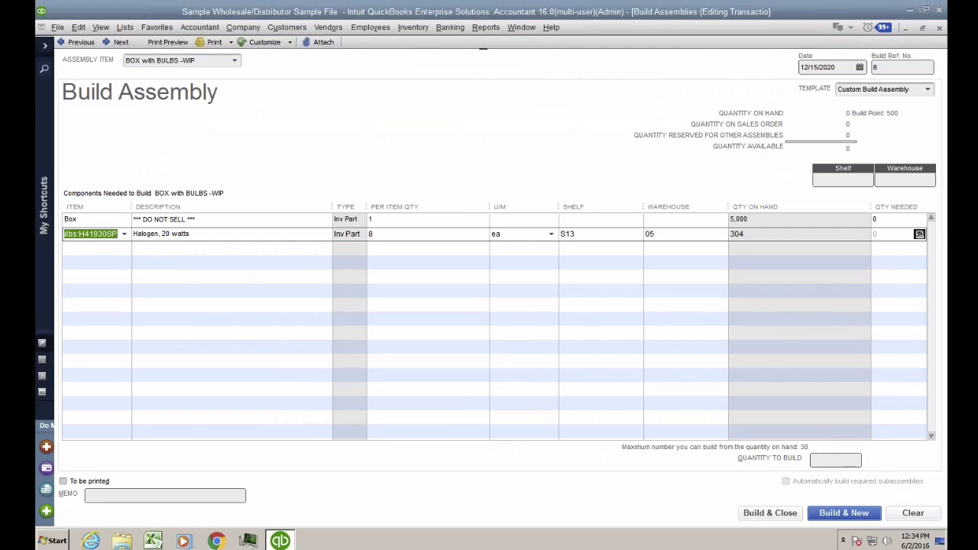
Set the quantity to build to 500 and review the component shortage warning.
left_click(821, 461)
type("500")
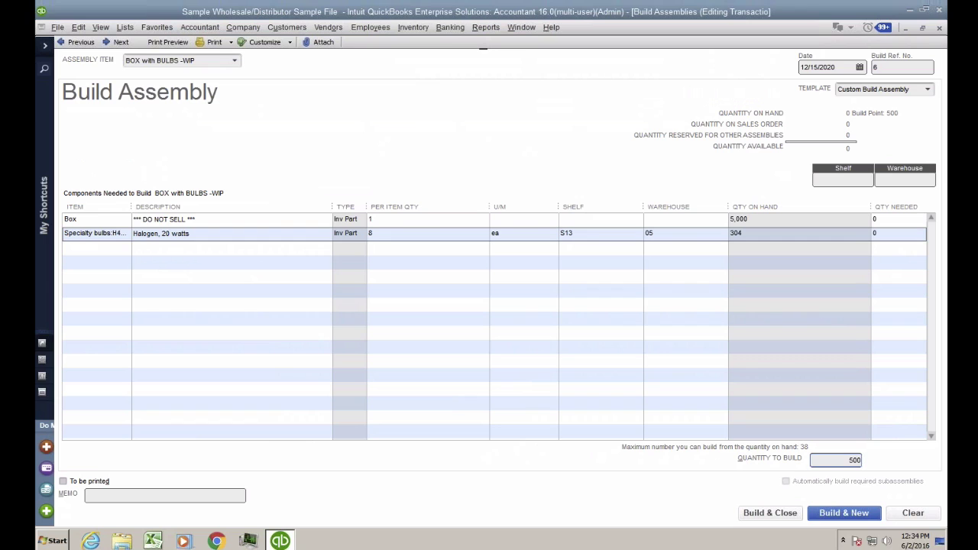
key("Tab")
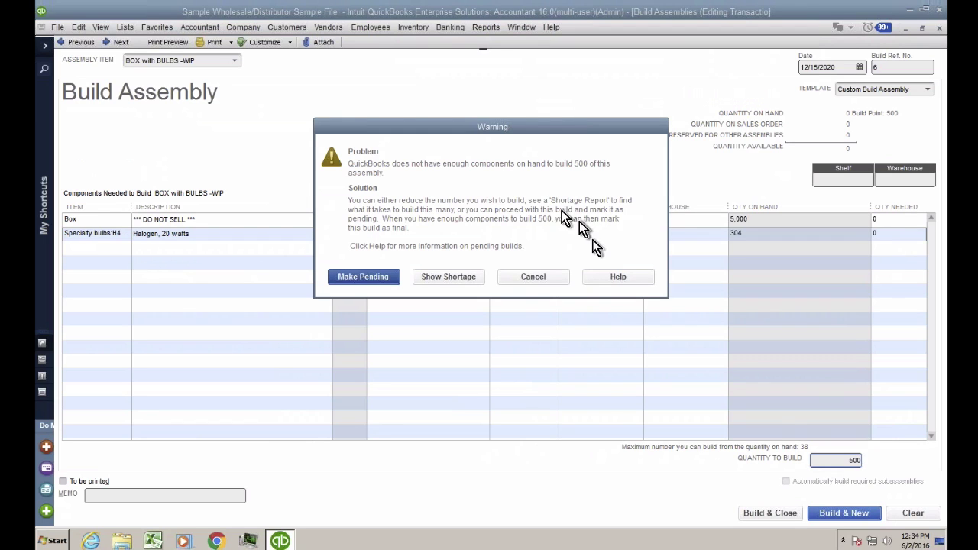
left_click_drag(473, 128, 444, 145)
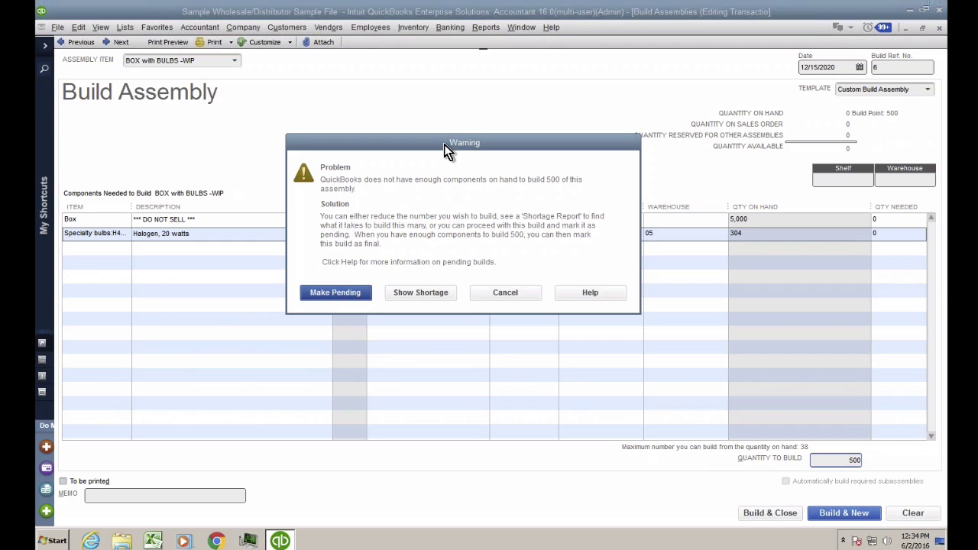
left_click(426, 301)
key("ctrl")
key("ctrl")
key("ctrl")
key("ctrl")
key("ctrl")
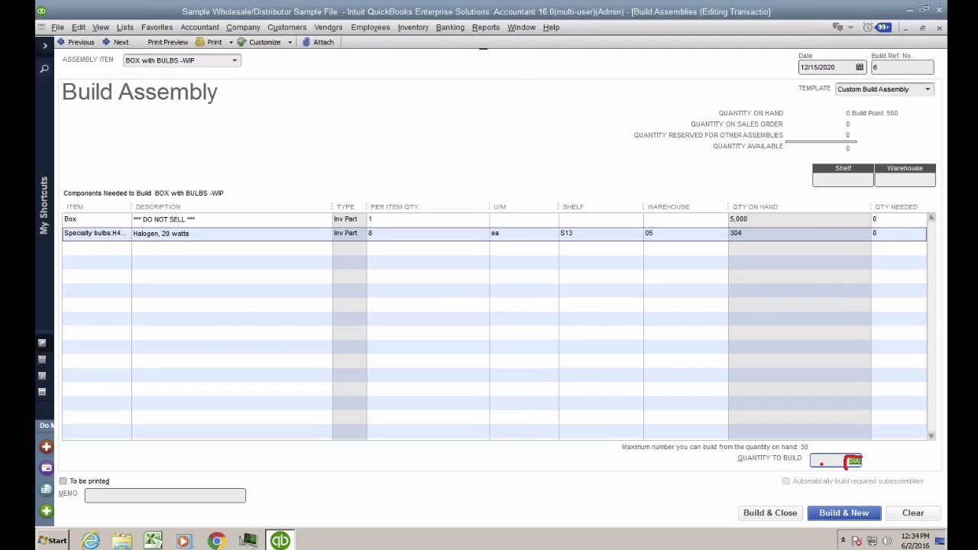
Show the shortage report for building 500 and compare the Halogen bulbs' on-hand quantity with the quantity needed for this build.
left_click(858, 463)
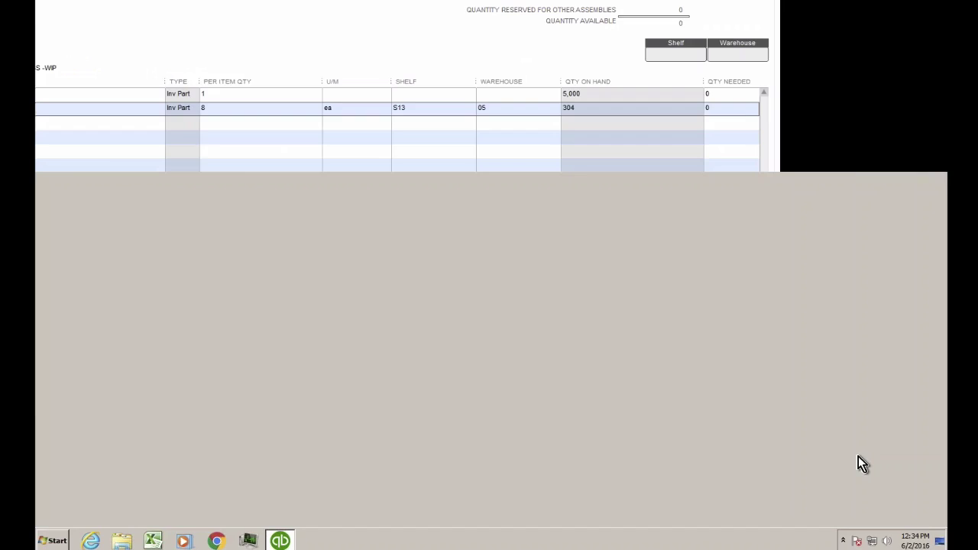
key("Tab")
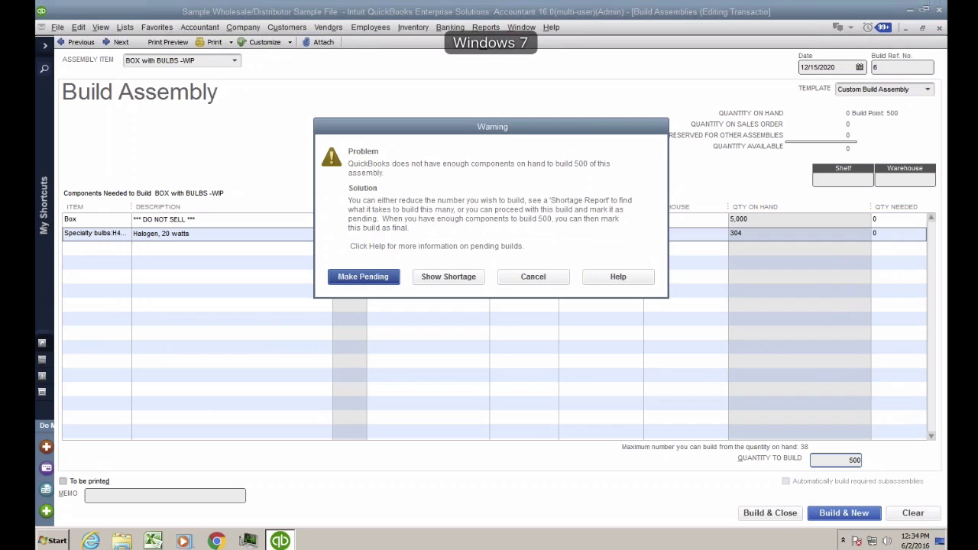
left_click(449, 277)
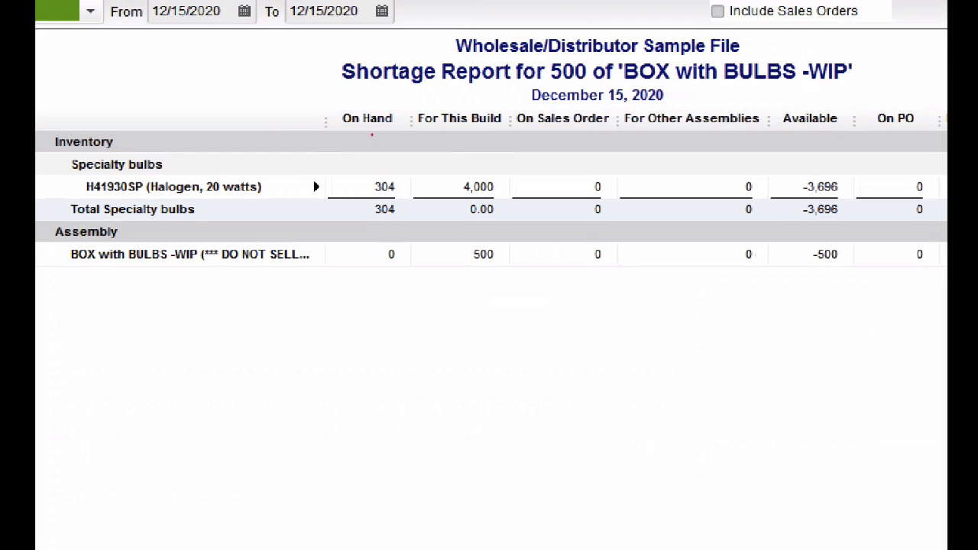
mouse_move(384, 164)
left_mouse_down()
mouse_move(406, 180)
mouse_move(385, 163)
left_mouse_up()
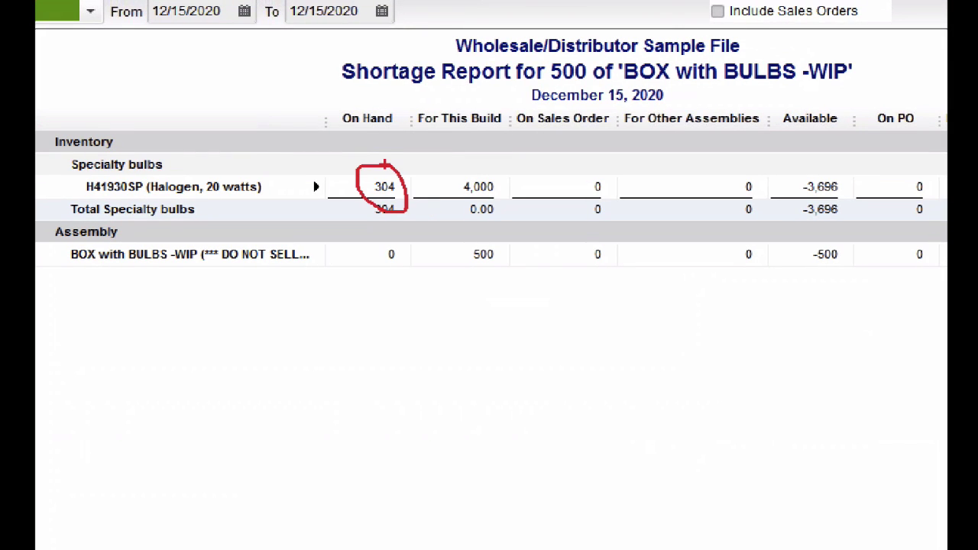
mouse_move(498, 159)
left_mouse_down()
mouse_move(462, 162)
mouse_move(516, 223)
mouse_move(501, 155)
mouse_move(465, 159)
left_mouse_up()
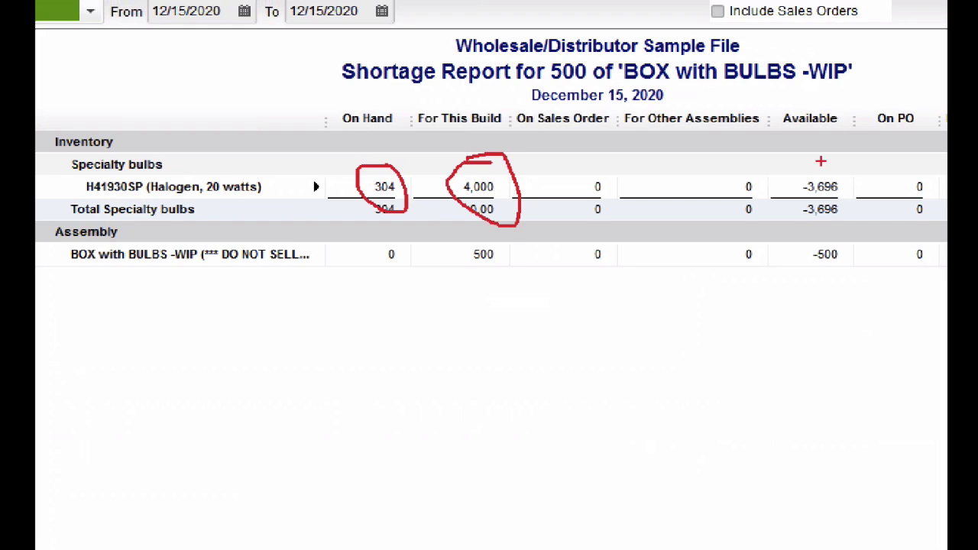
Examine the Halogen bulbs' available quantity in the shortage report and return to the Build Assembly form.
mouse_move(843, 175)
left_mouse_down()
mouse_move(774, 187)
mouse_move(847, 234)
mouse_move(833, 156)
mouse_move(778, 159)
left_mouse_up()
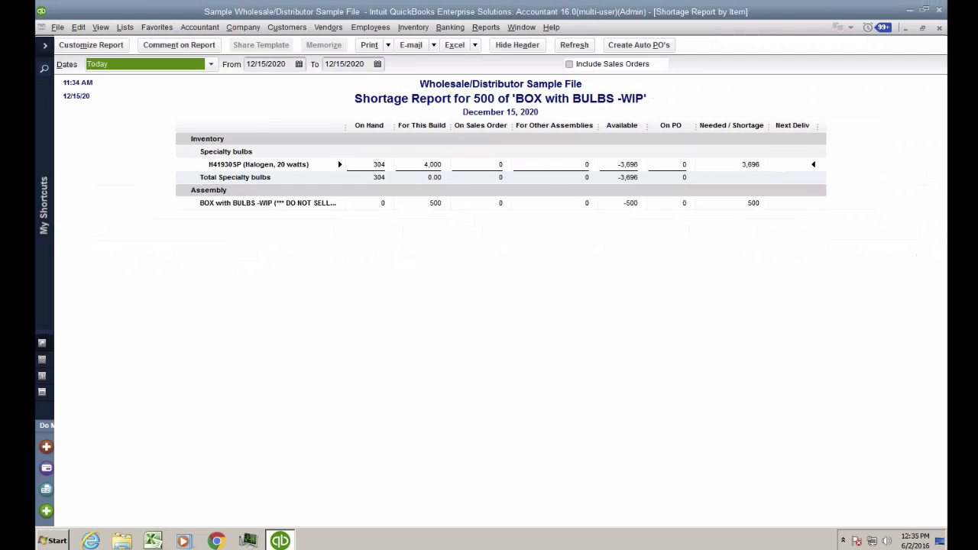
key("Escape")
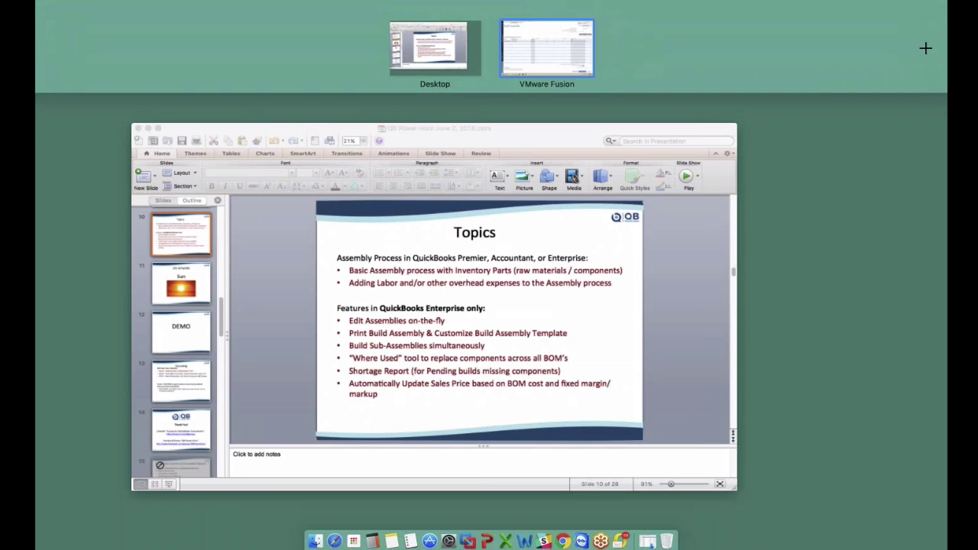
left_click(542, 48)
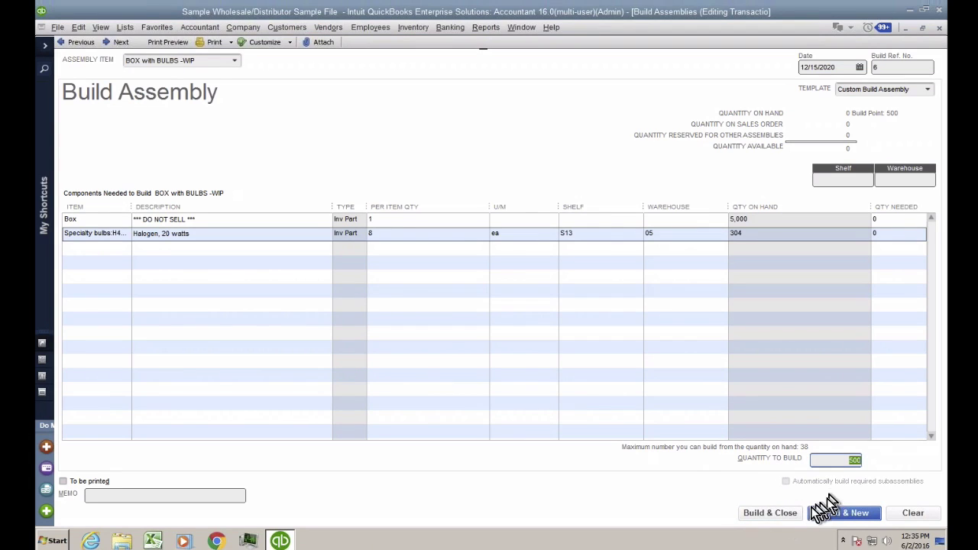
Save the build of 500 BOX with BULBS -WIP as pending and select its Halogen component line.
left_click(791, 515)
left_click(364, 276)
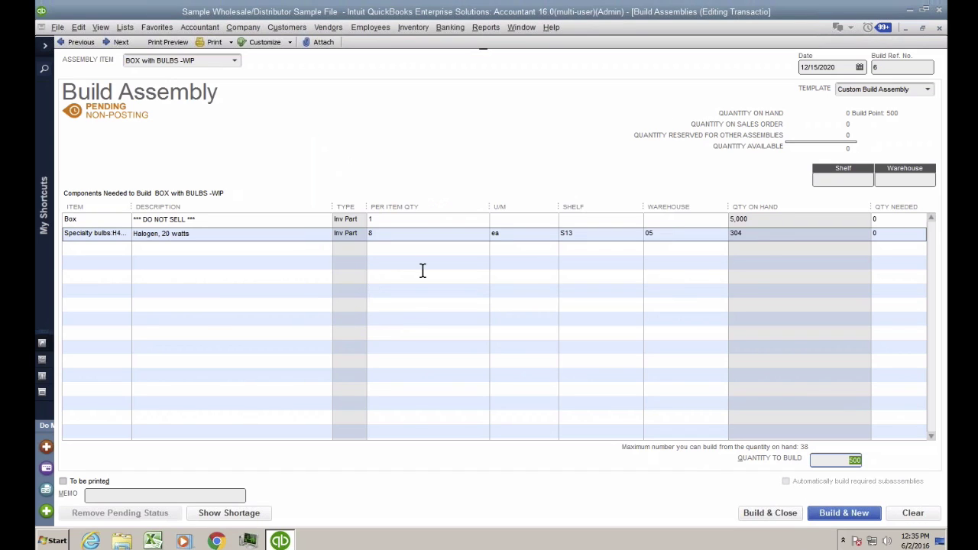
left_click(754, 234)
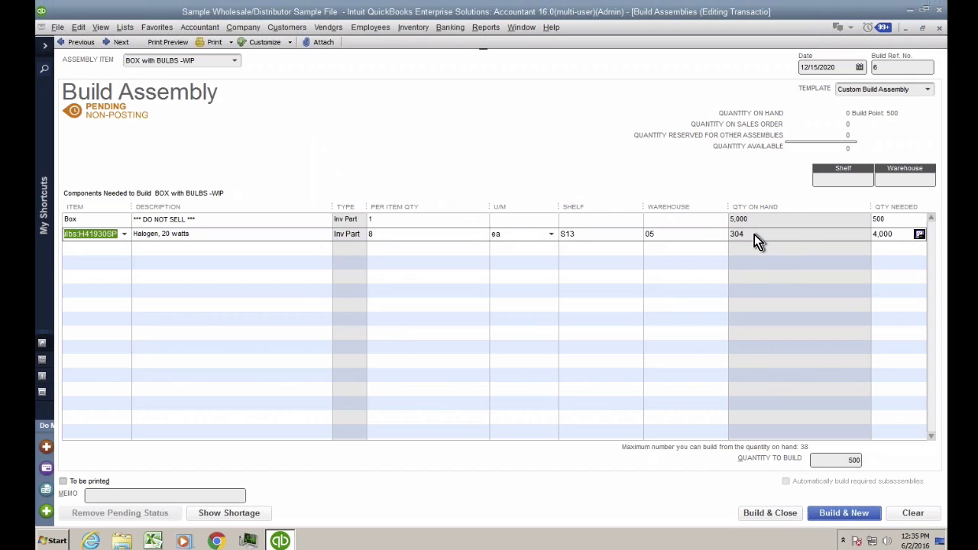
Run the Inventory Stock Status by Item report and find the Specialty bulbs and Assembly sections.
left_click(483, 29)
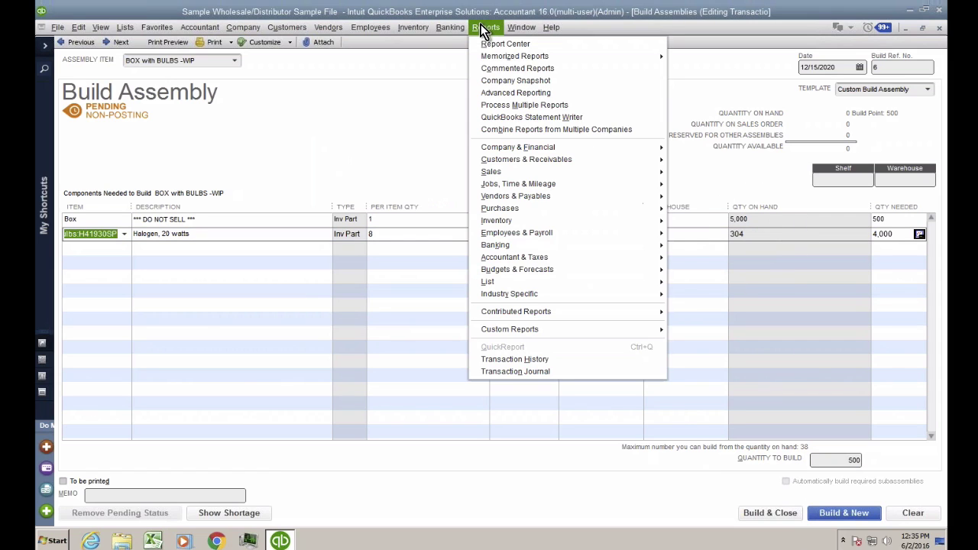
mouse_move(523, 221)
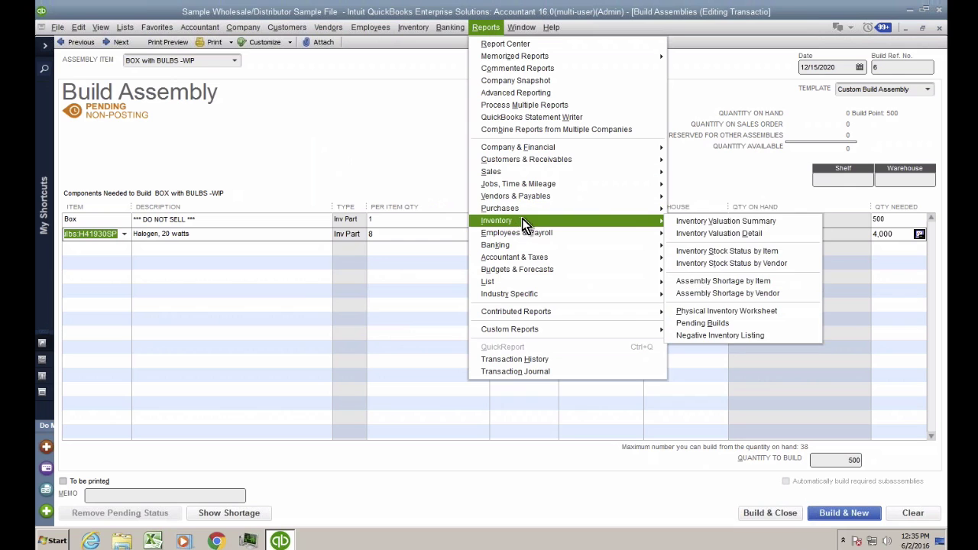
left_click(707, 251)
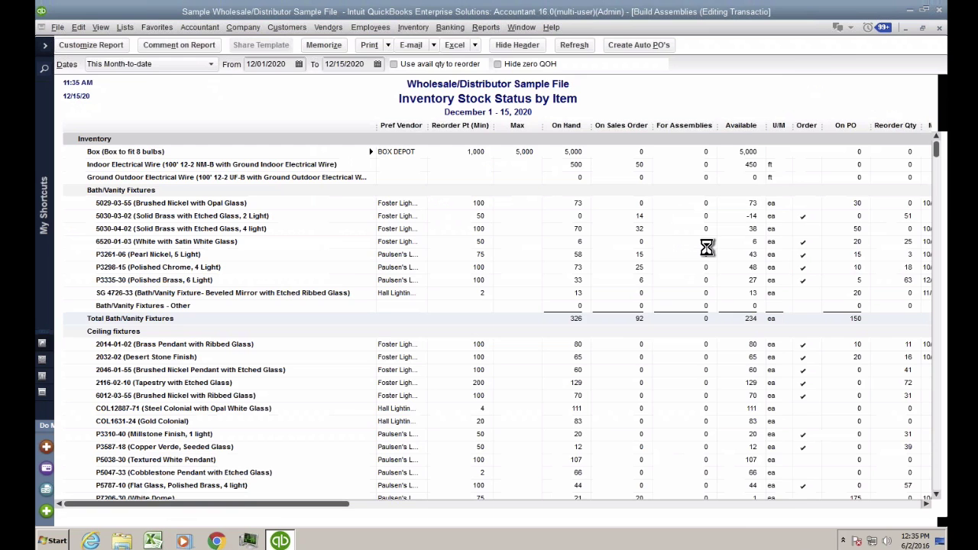
scroll(453, 280, "down", 15)
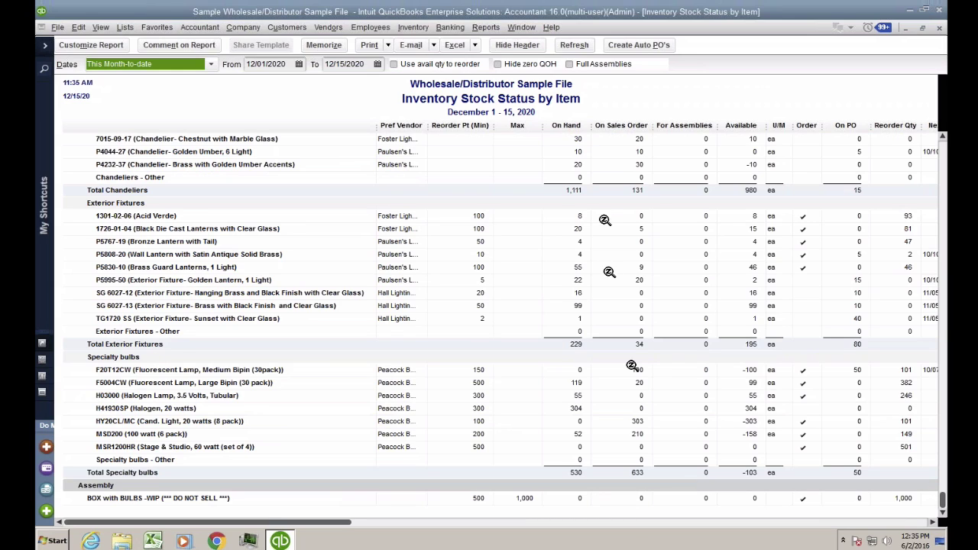
Include full assemblies in the stock status report, review it, and close it without memorizing.
key("ctrl")
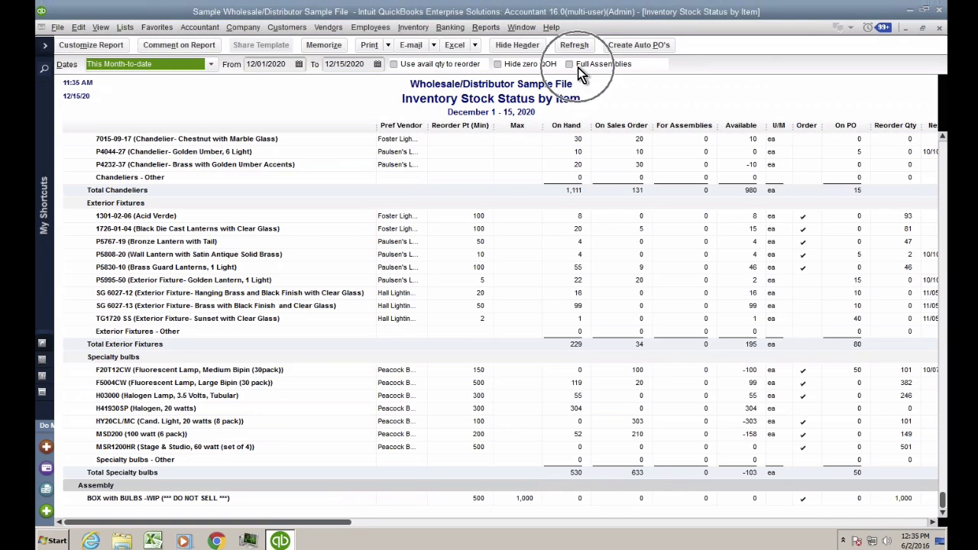
key("ctrl")
key("ctrl")
left_click(578, 68)
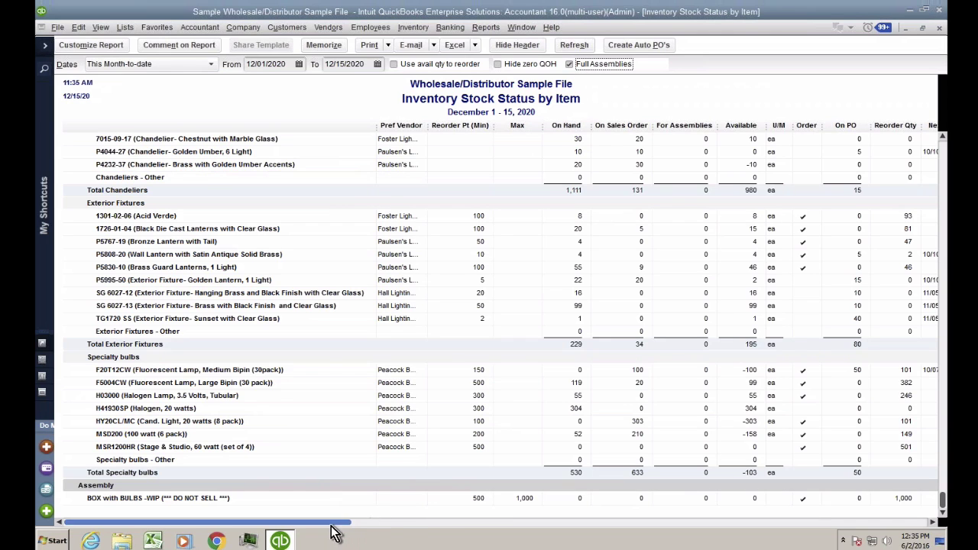
left_click_drag(336, 527, 317, 535)
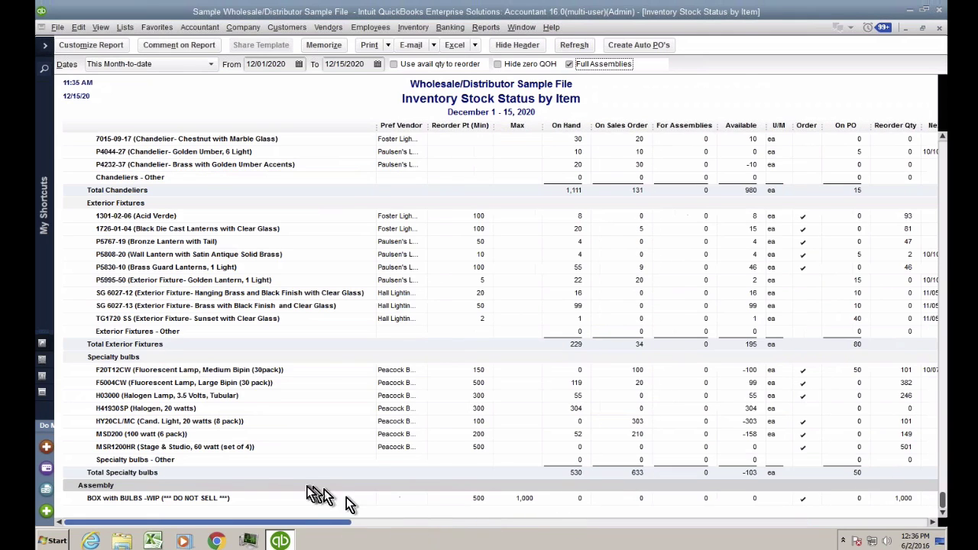
key("Escape")
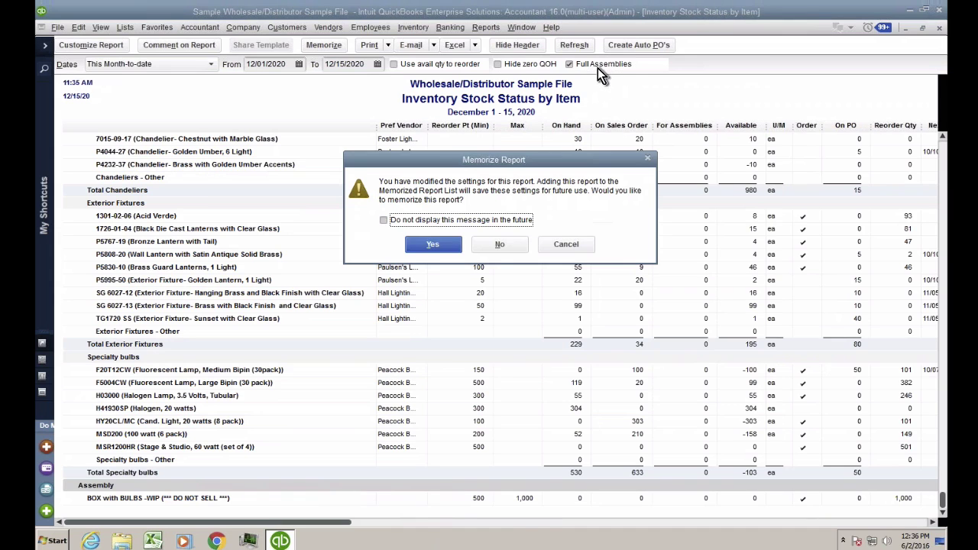
left_click(497, 241)
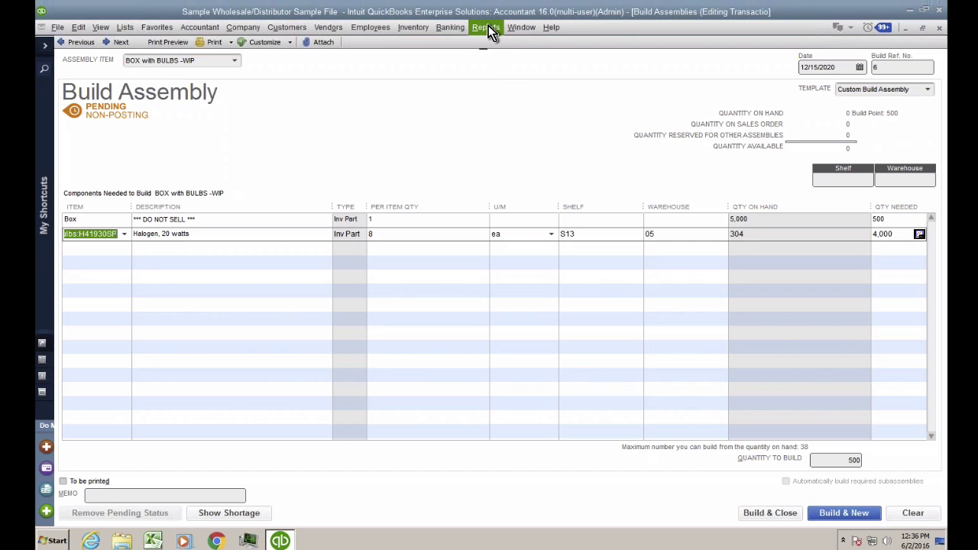
Show the Assembly Shortage by Item report for all dates and close it without memorizing.
left_click(488, 26)
left_click(527, 221)
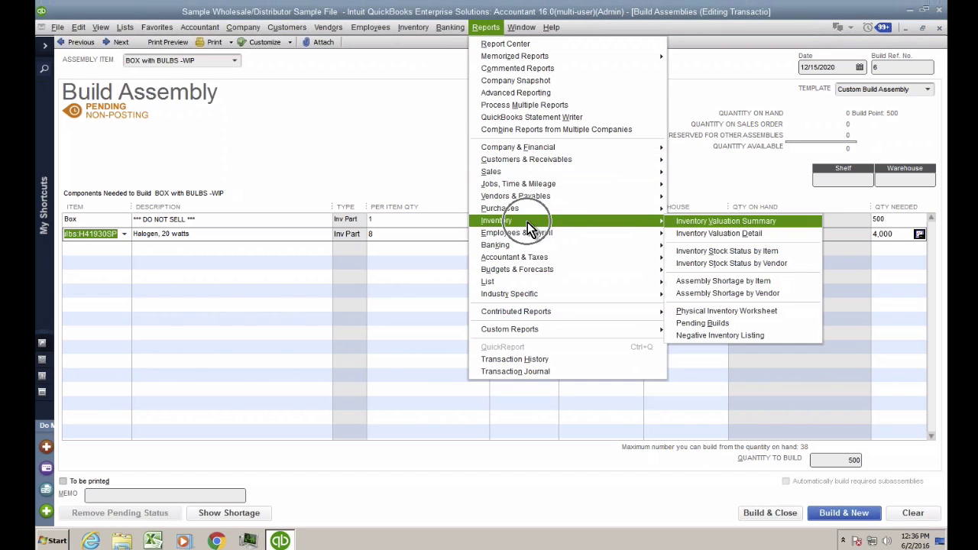
left_click(749, 285)
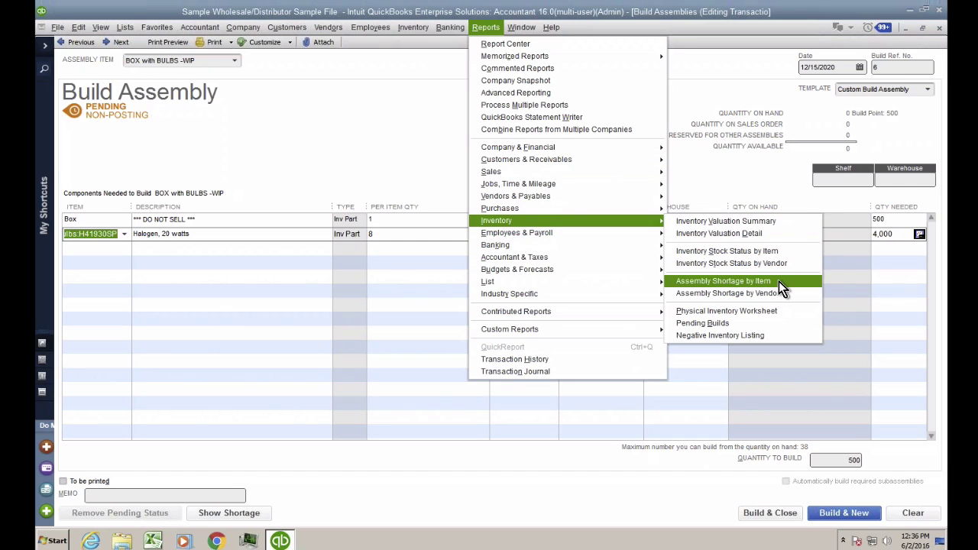
left_click(767, 284)
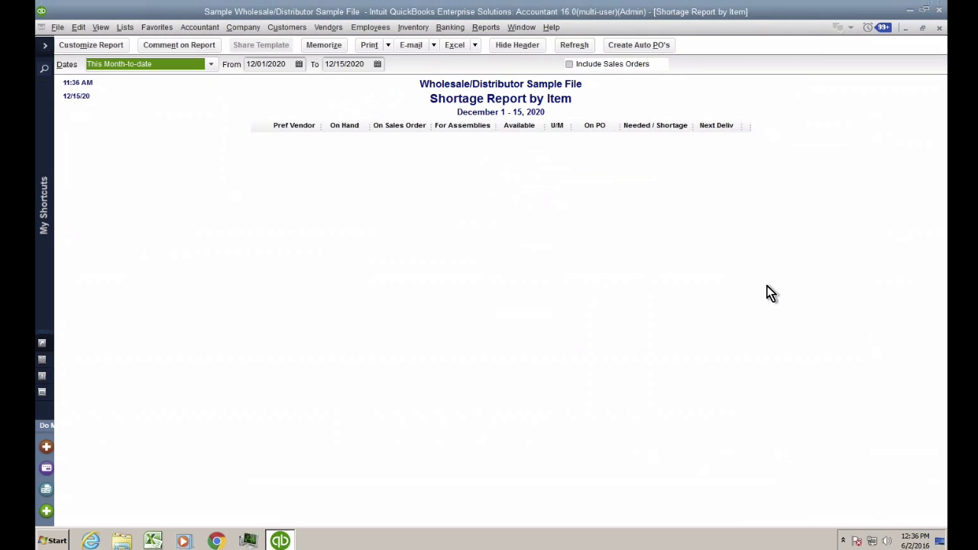
key("a")
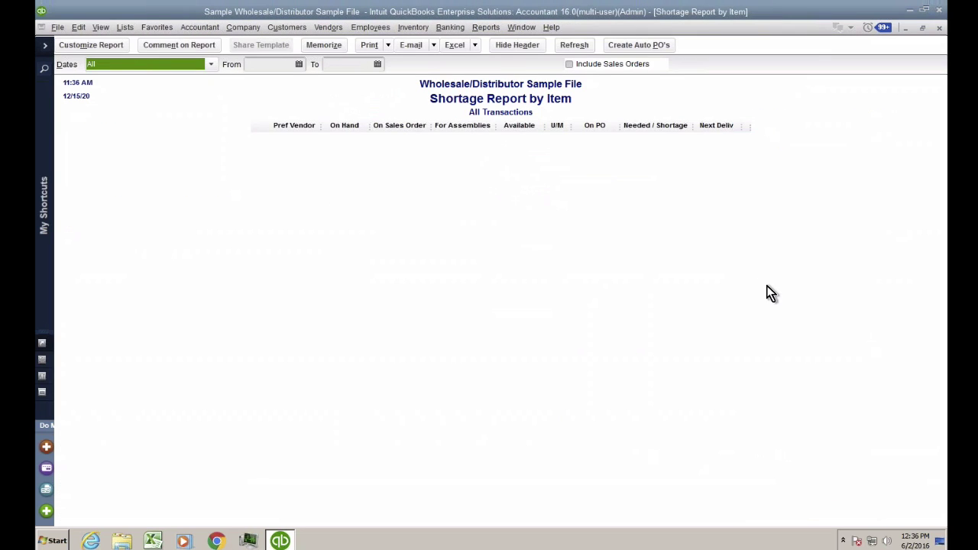
key("Escape")
left_click(500, 243)
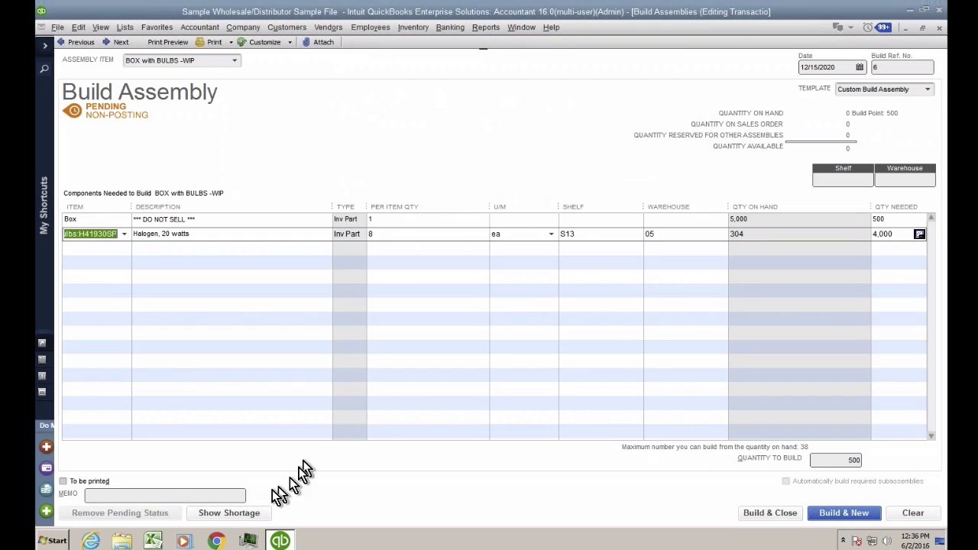
Show the shortage report for the pending build of 500 and return to the Build Assembly form.
left_click(246, 510)
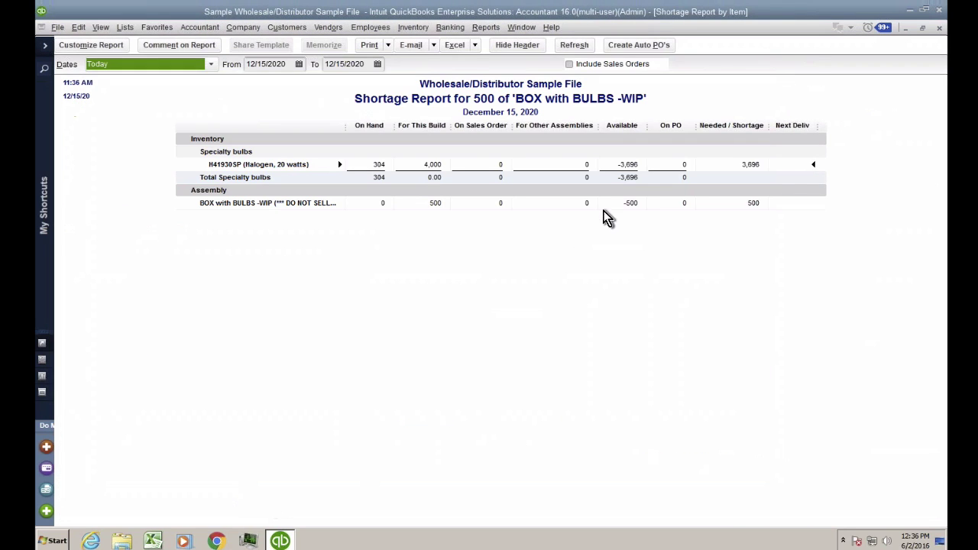
key("Escape")
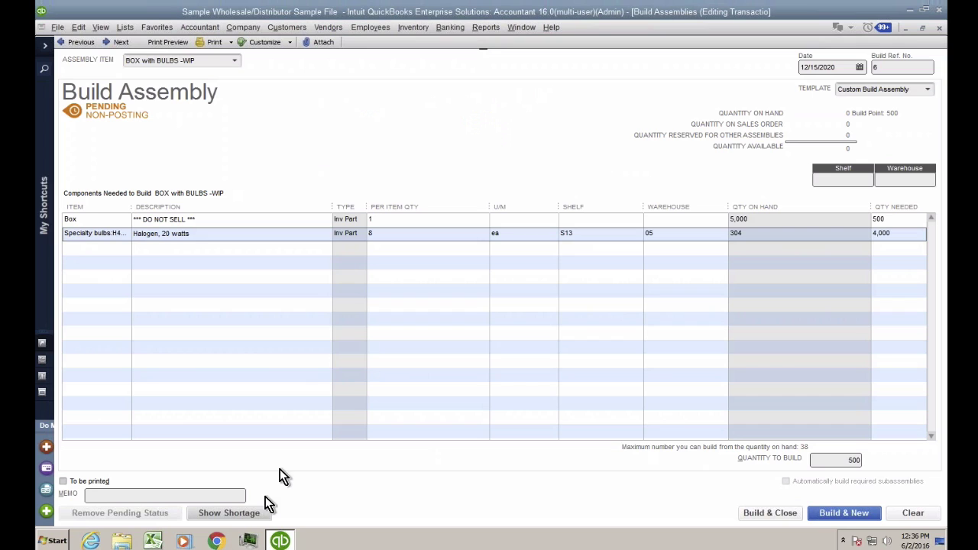
key("ctrl")
key("ctrl")
key("ctrl")
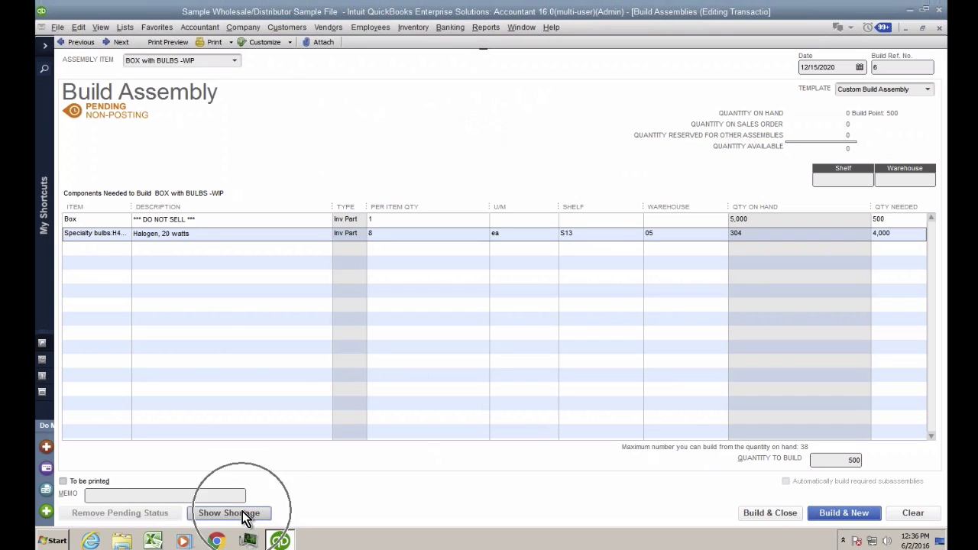
From the pending build's shortage report, create an automatic purchase order for 3,696 Halogen bulbs (H41930SP) from the Peacock Bulb vendor.
left_click(245, 514)
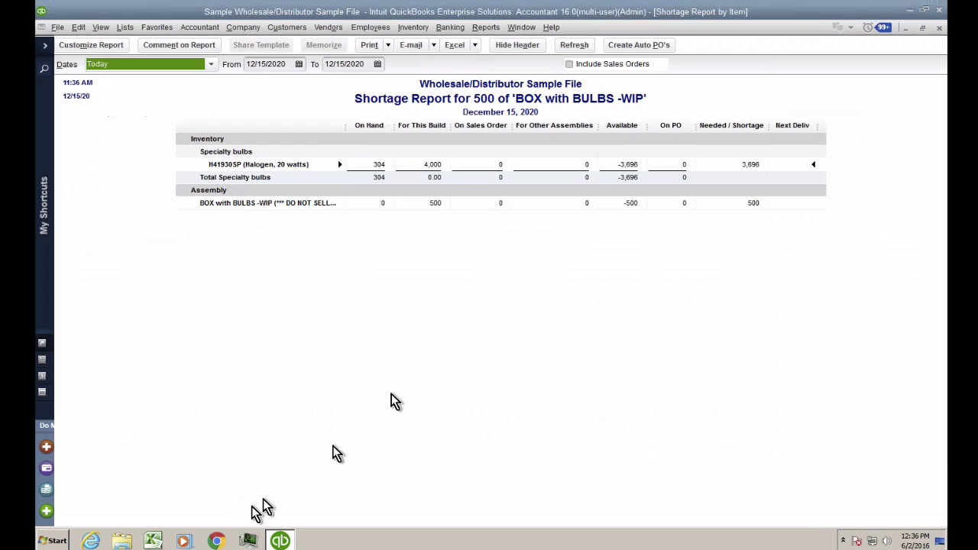
key("ctrl")
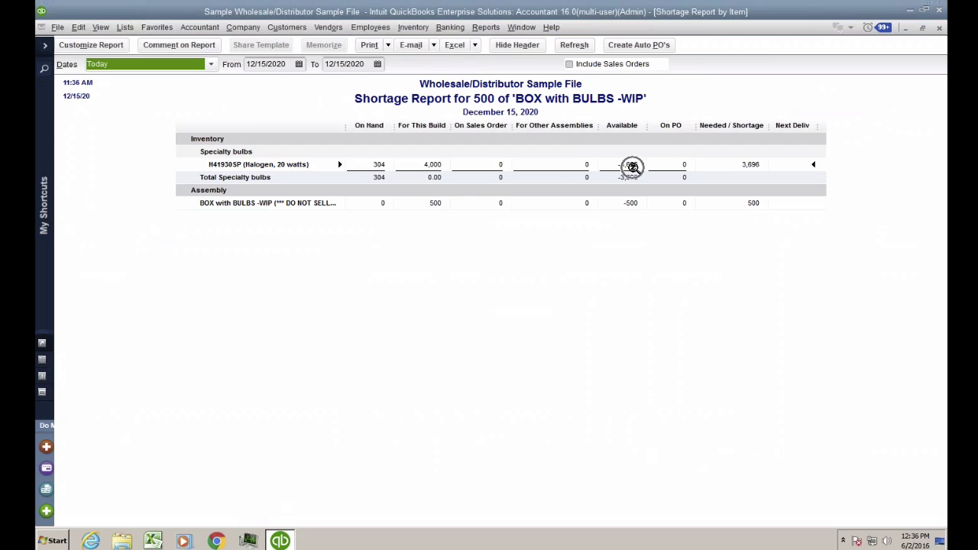
key("ctrl")
key("ctrl")
key("ctrl")
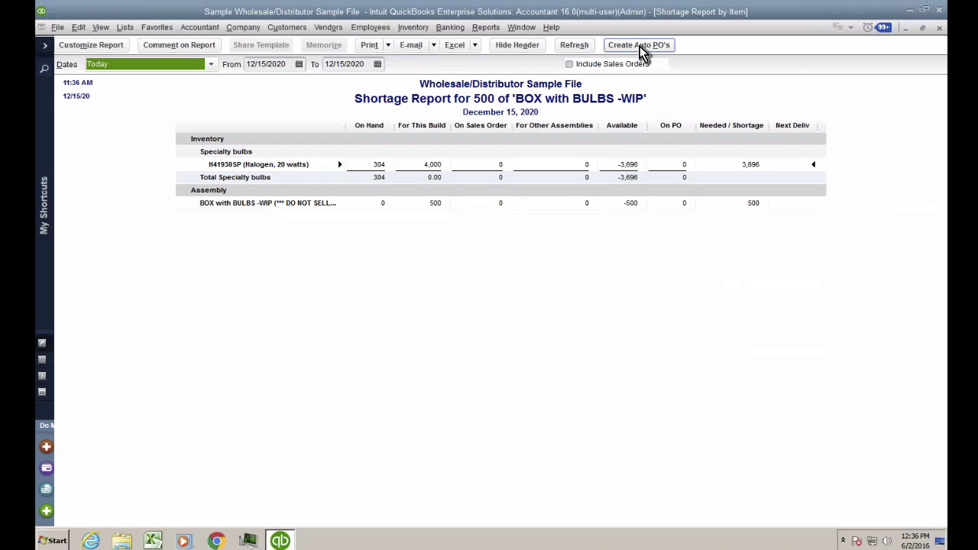
key("ctrl")
left_click(639, 46)
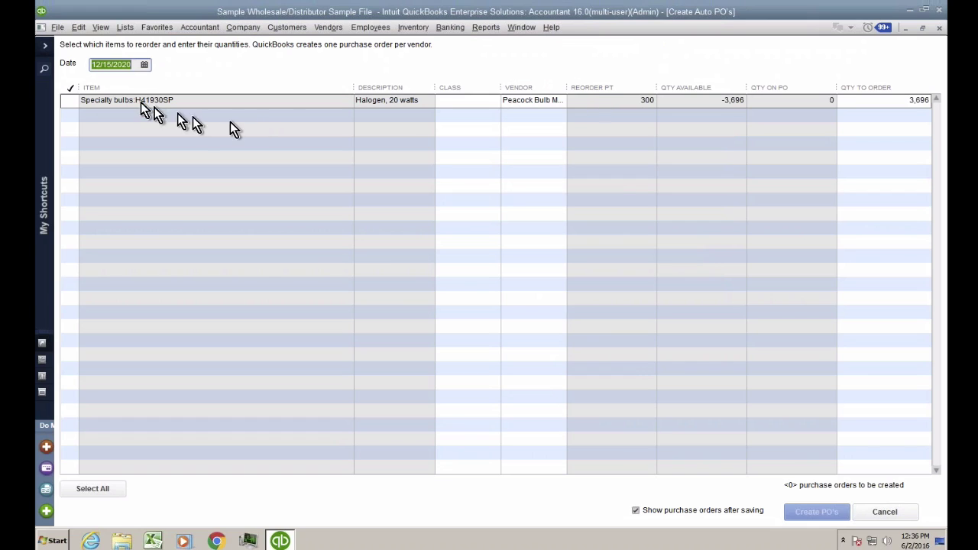
left_click(70, 101)
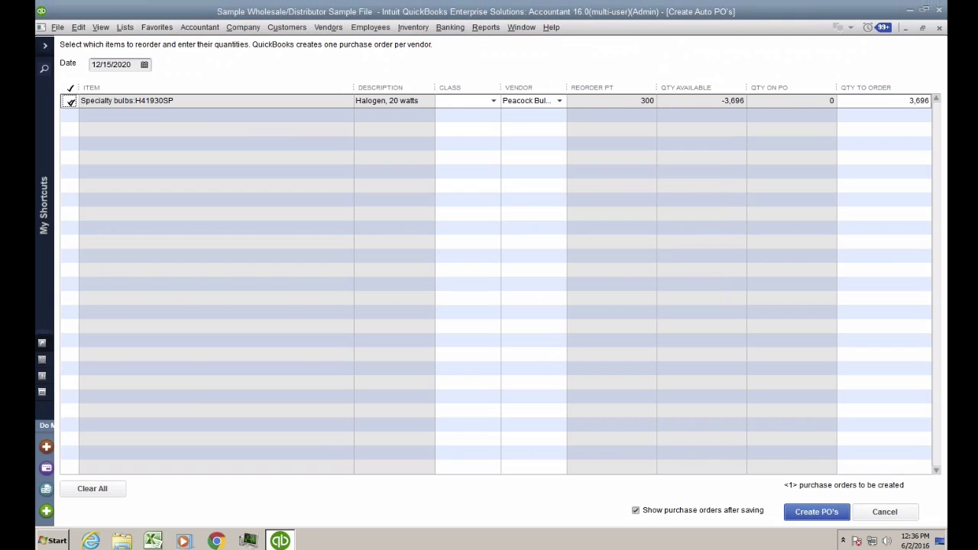
left_click(818, 513)
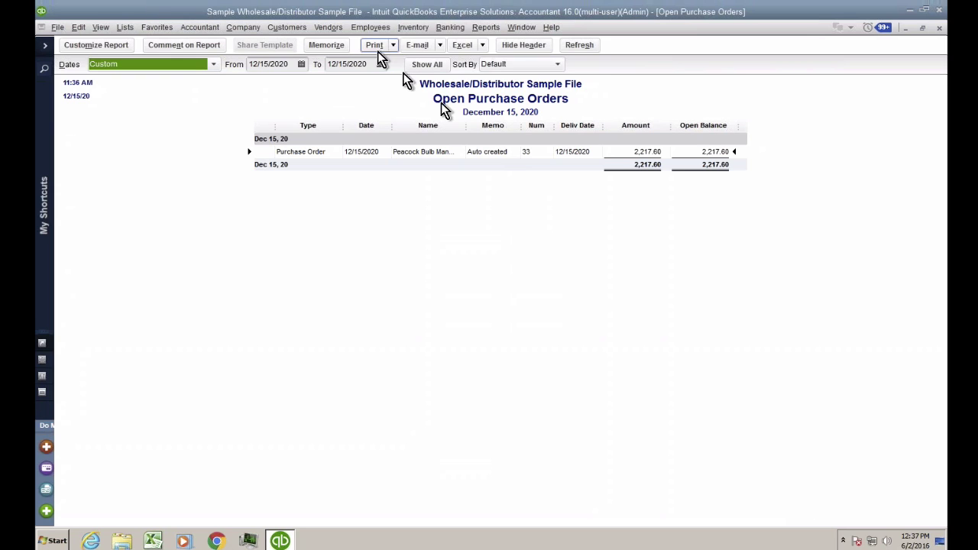
Start a new vendor bill and check the vendor name in the Open Purchase Orders report behind it.
left_click(328, 29)
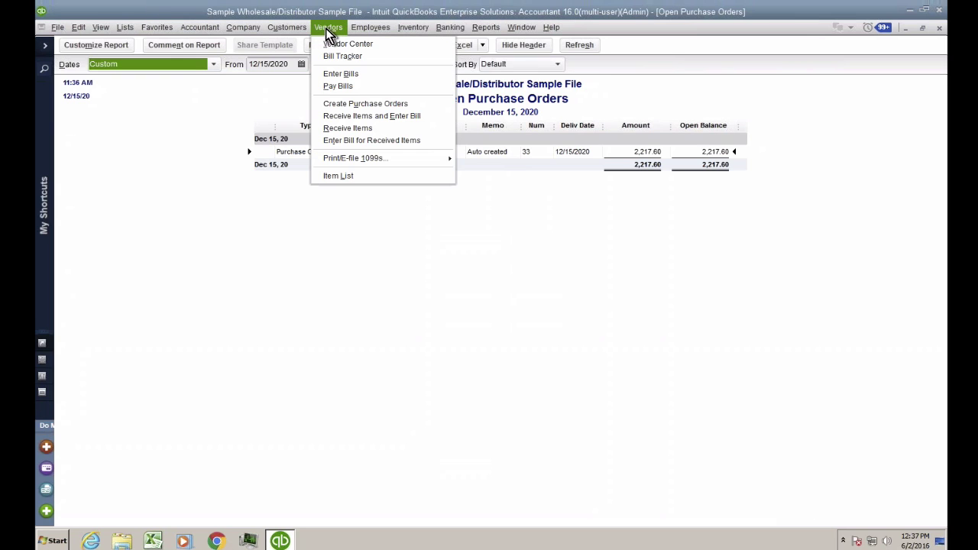
left_click(344, 75)
type("Pa")
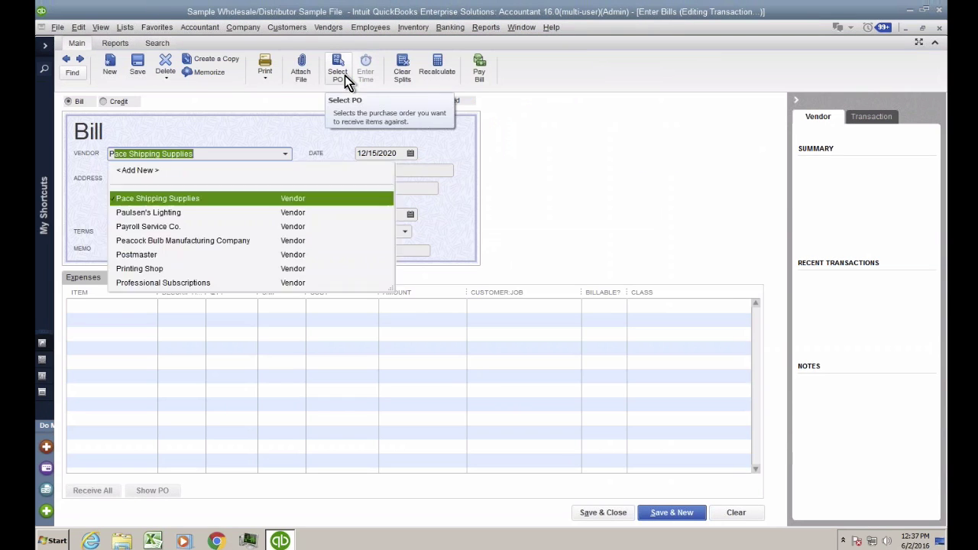
key("BackSpace")
key("BackSpace")
key("BackSpace")
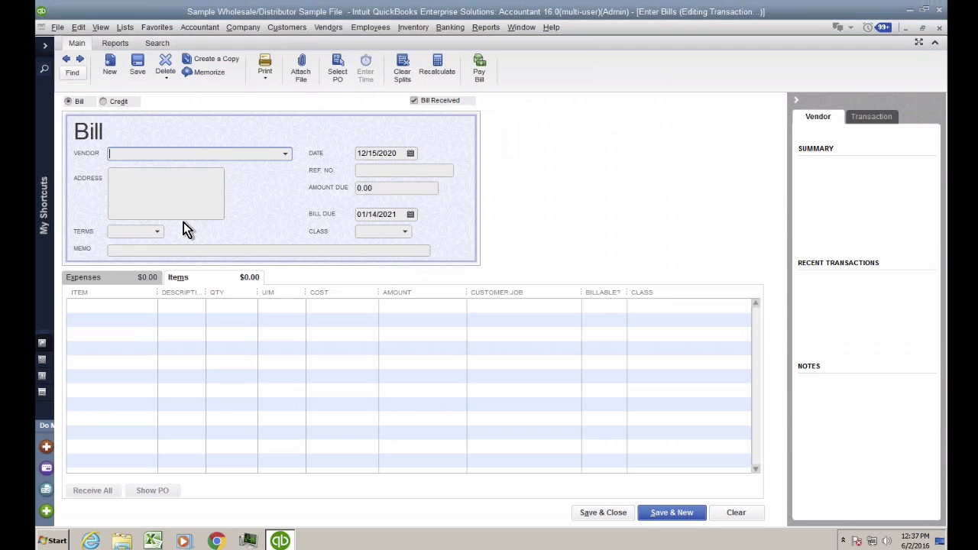
left_click(909, 29)
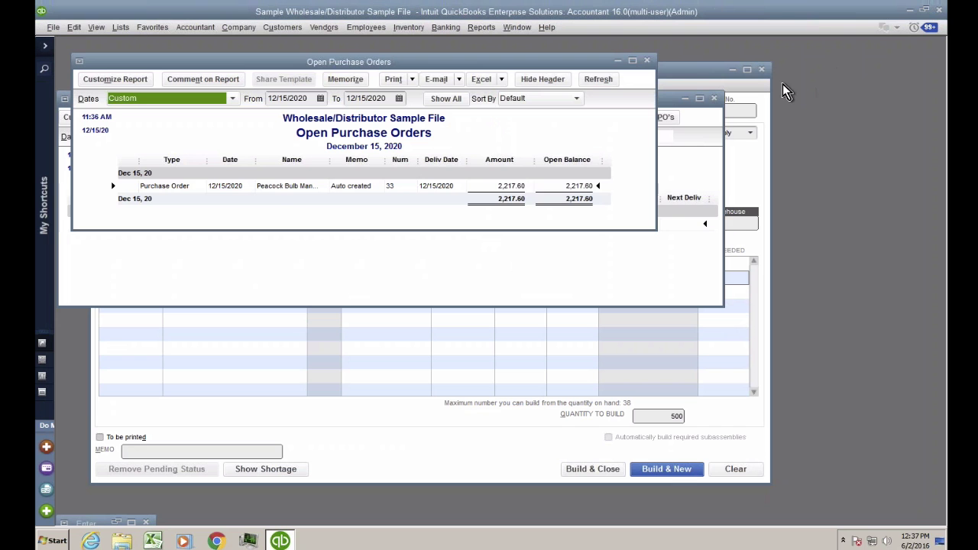
left_click(119, 522)
Enter Peacock Bulb Manufacturing Company as the bill's vendor, receive the items of purchase order 33, and save and close the bill.
type("Pea")
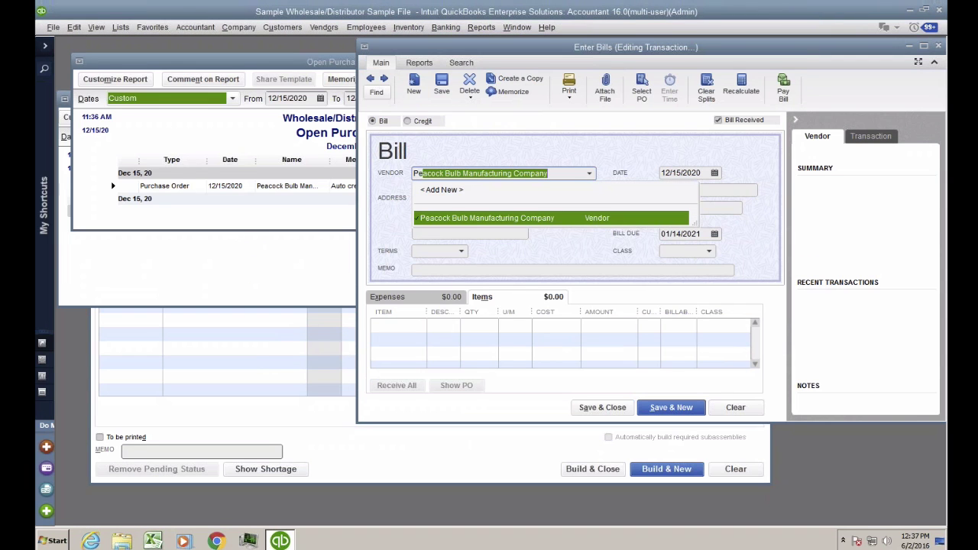
key("Tab")
left_click(466, 186)
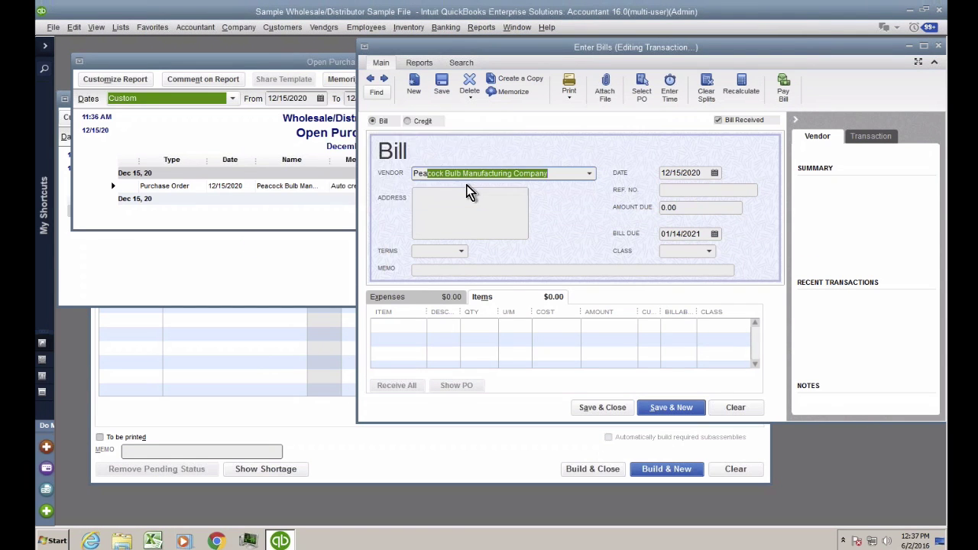
left_click(160, 207)
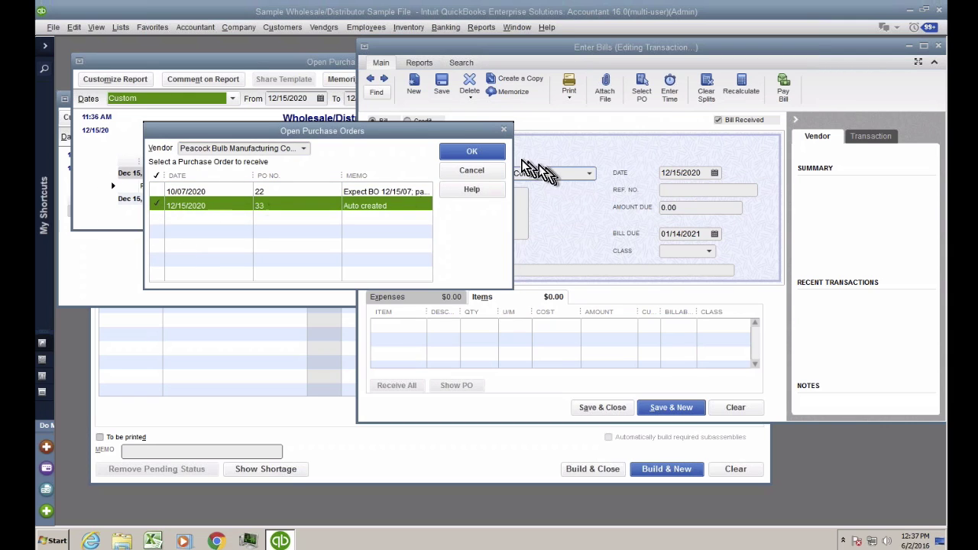
left_click(481, 152)
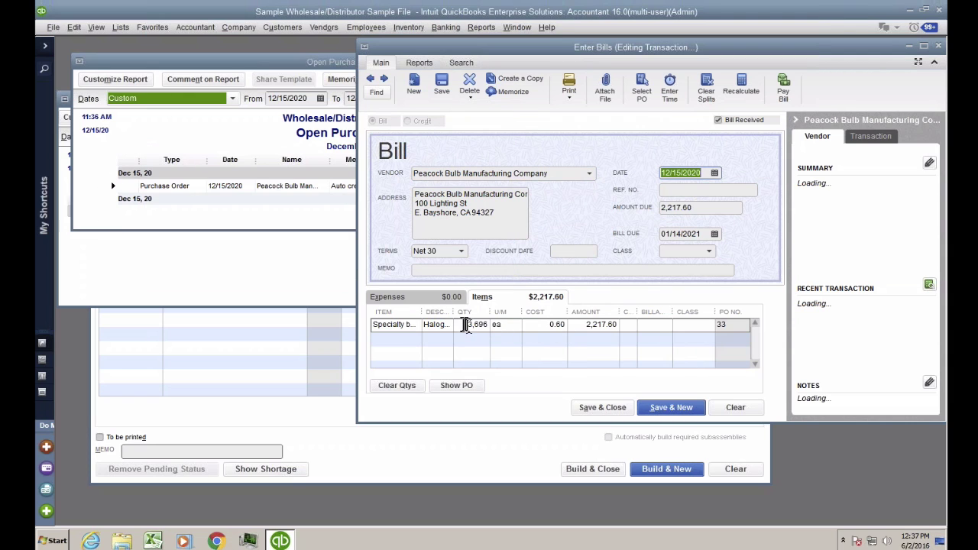
left_click(489, 327)
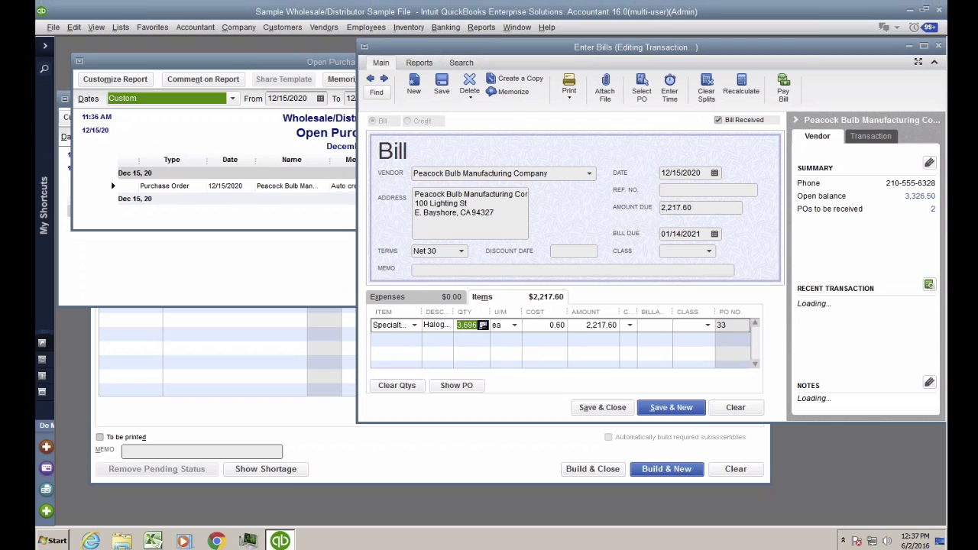
left_click(602, 408)
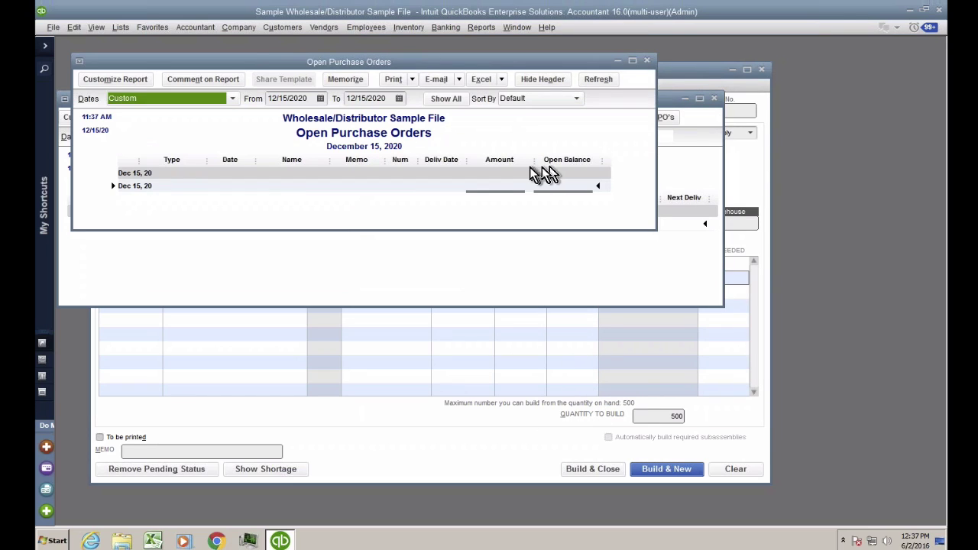
Close the open purchase orders and shortage reports, maximize the Build Assembly form, and compare the maximum buildable number with the quantity to build.
left_click(646, 61)
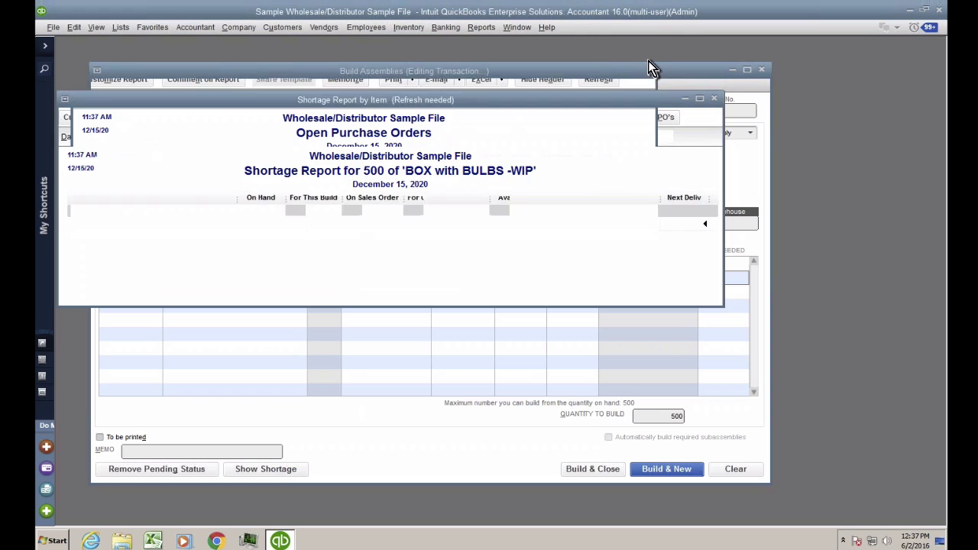
left_click(714, 98)
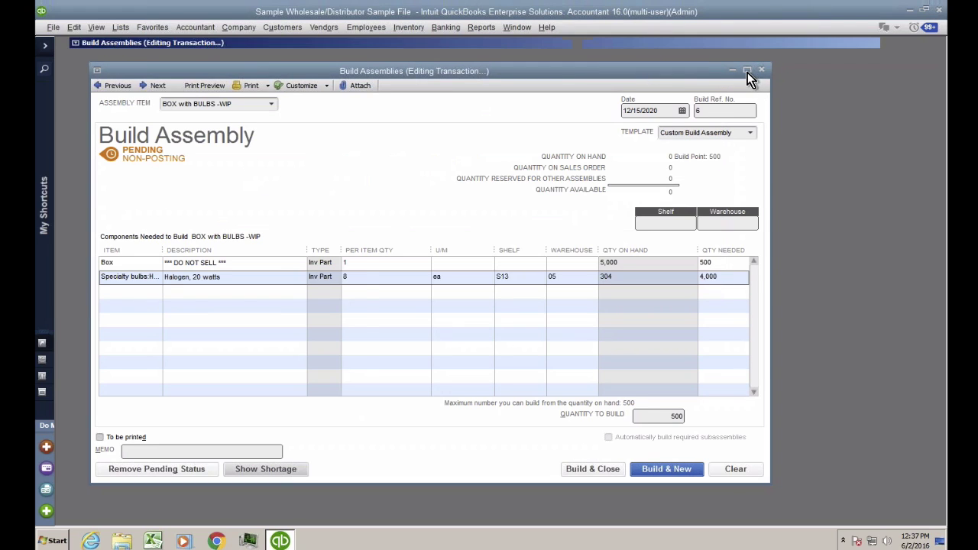
left_click(747, 70)
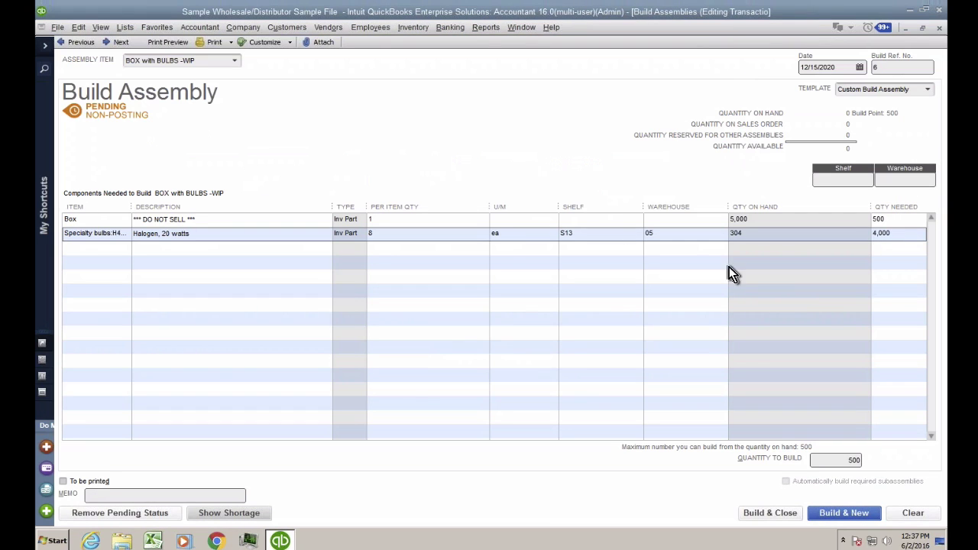
left_click(819, 460)
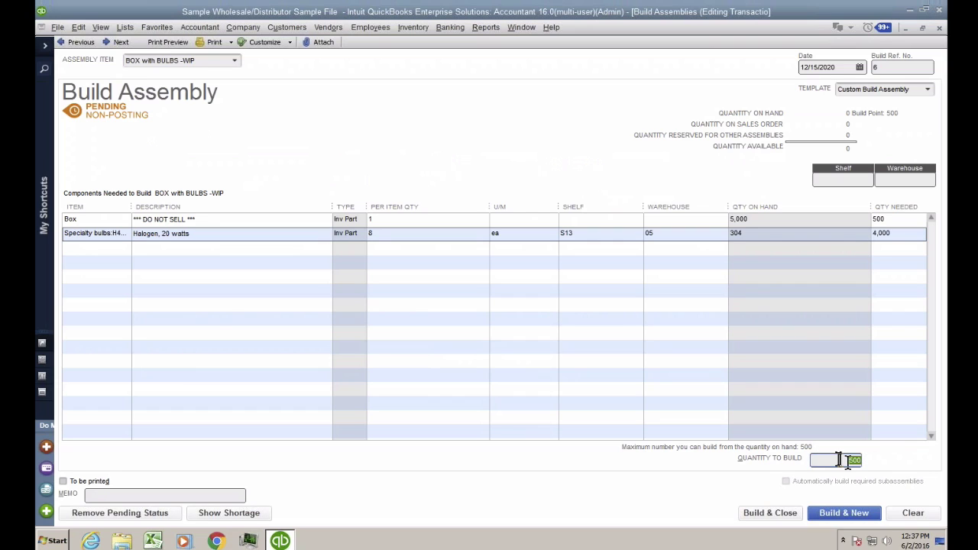
left_click(809, 448)
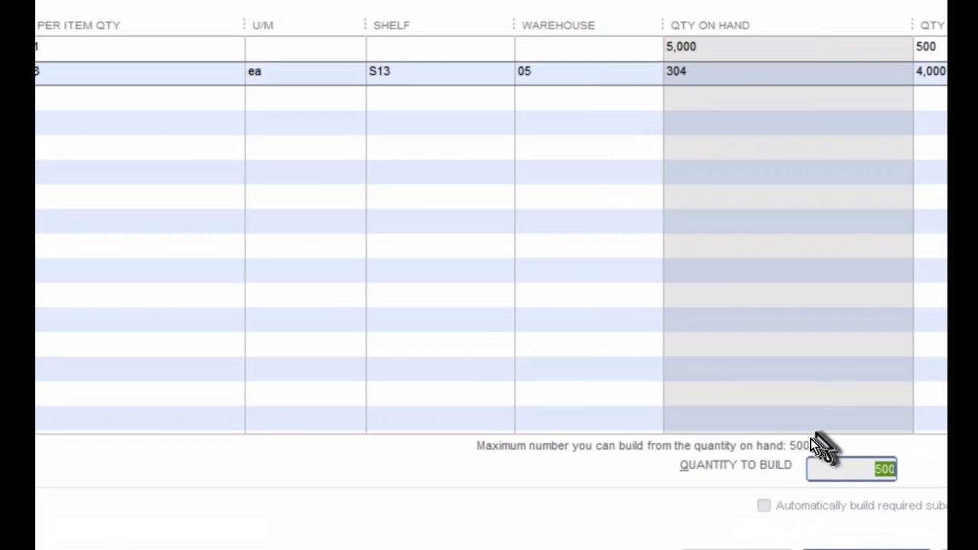
left_click(811, 431)
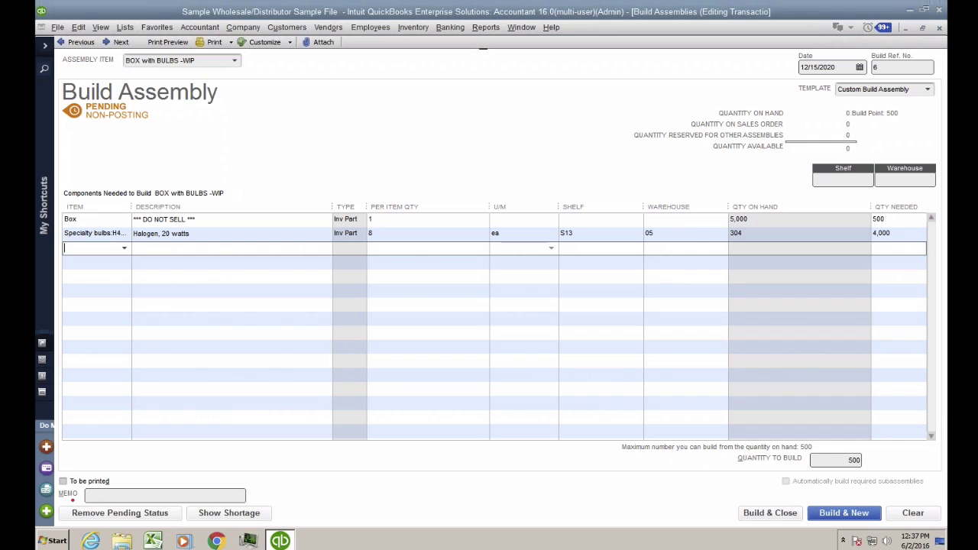
mouse_move(86, 502)
left_mouse_down()
mouse_move(83, 524)
mouse_move(116, 501)
mouse_move(74, 509)
left_mouse_up()
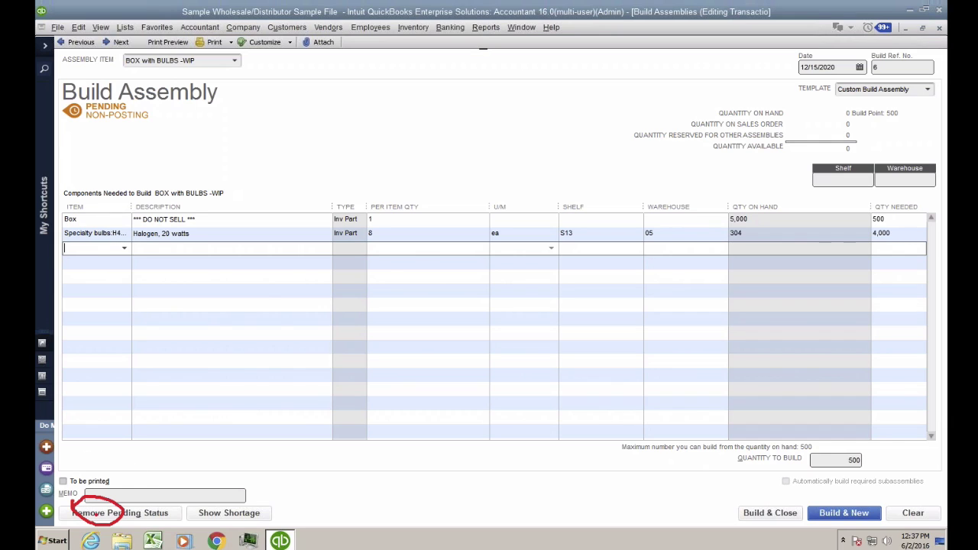
left_click(120, 513)
key("Escape")
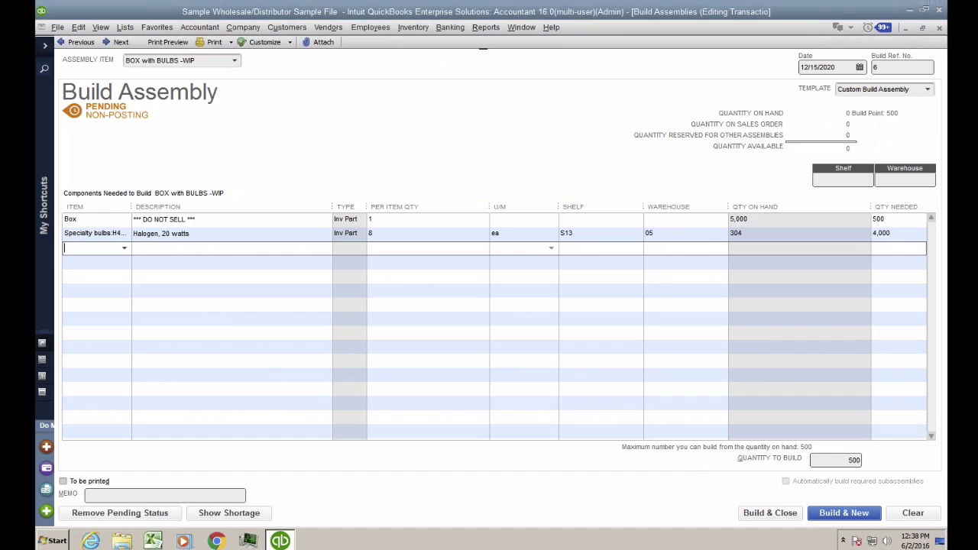
key("Tab")
key("Tab")
key("Tab")
key("Tab")
key("Tab")
key("Tab")
key("Tab")
key("Tab")
key("Tab")
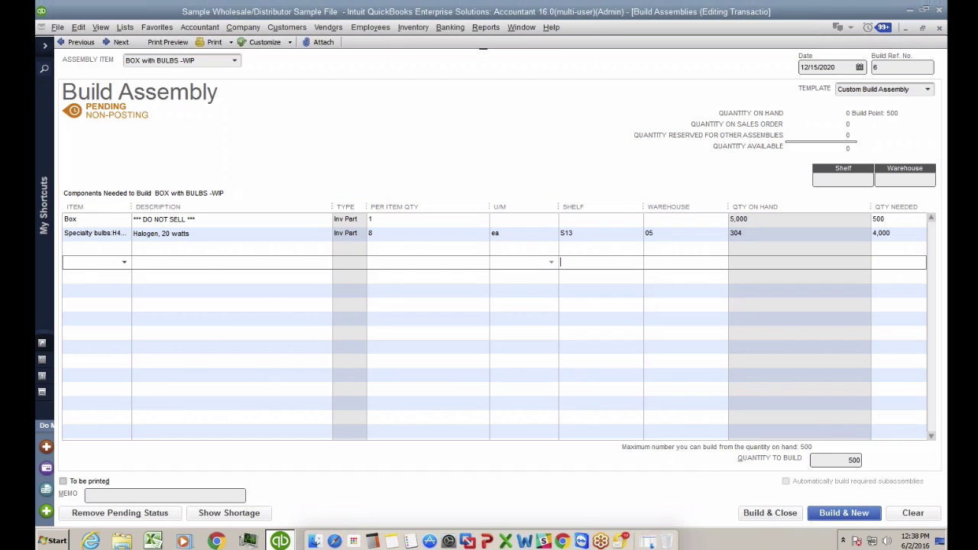
key("ctrl+Up")
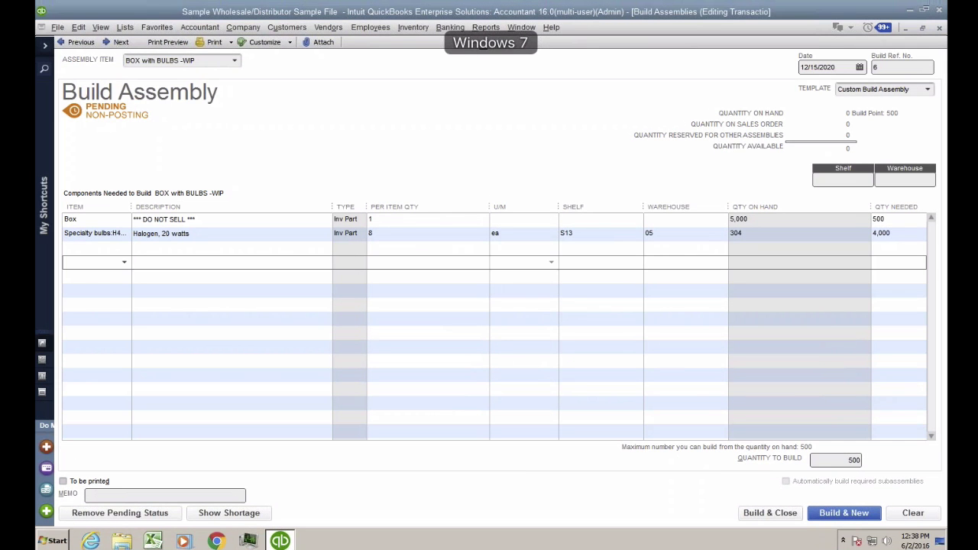
key("Tab")
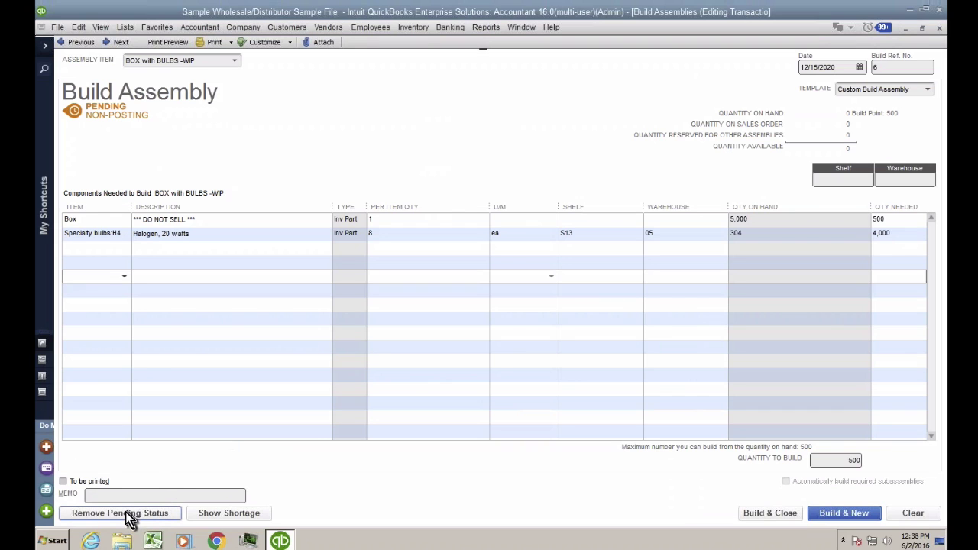
Remove the pending status from the BOX with BULBS -WIP build of 500.
left_click(128, 515)
left_click(129, 515)
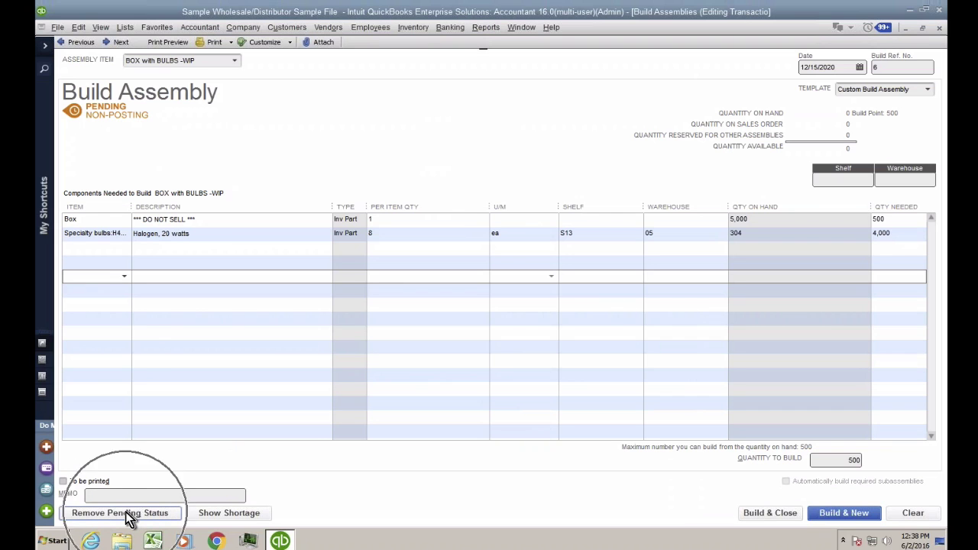
left_click(129, 515)
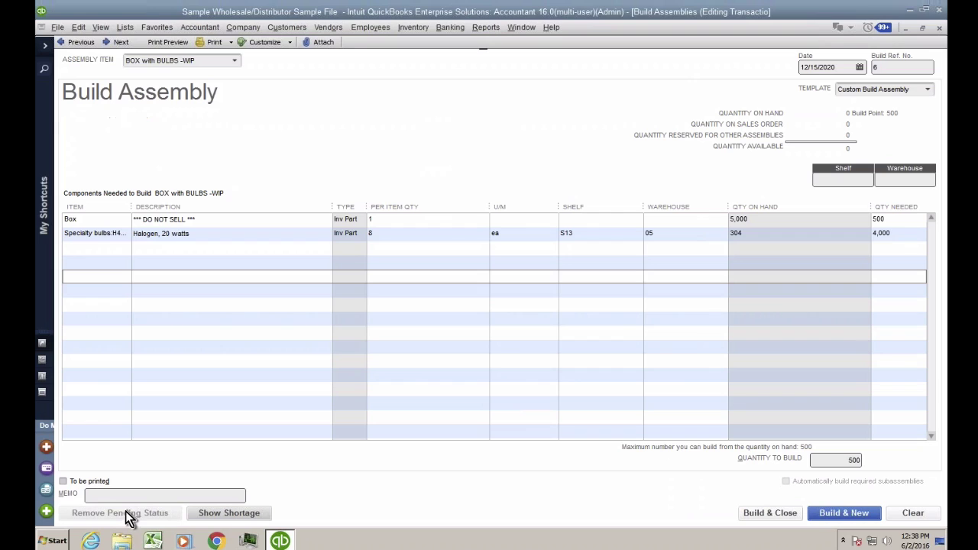
key("ctrl")
key("ctrl")
key("ctrl")
key("ctrl")
key("ctrl")
key("ctrl")
Check the components' on-hand quantities on the build, and record the build and close the form.
left_click(753, 219)
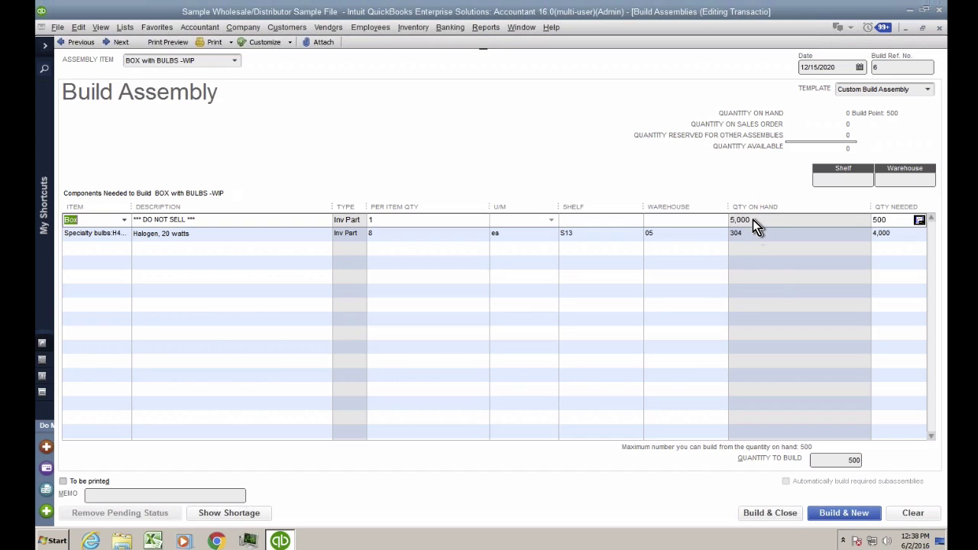
key("ctrl")
key("ctrl")
key("ctrl")
key("ctrl")
left_click(770, 513)
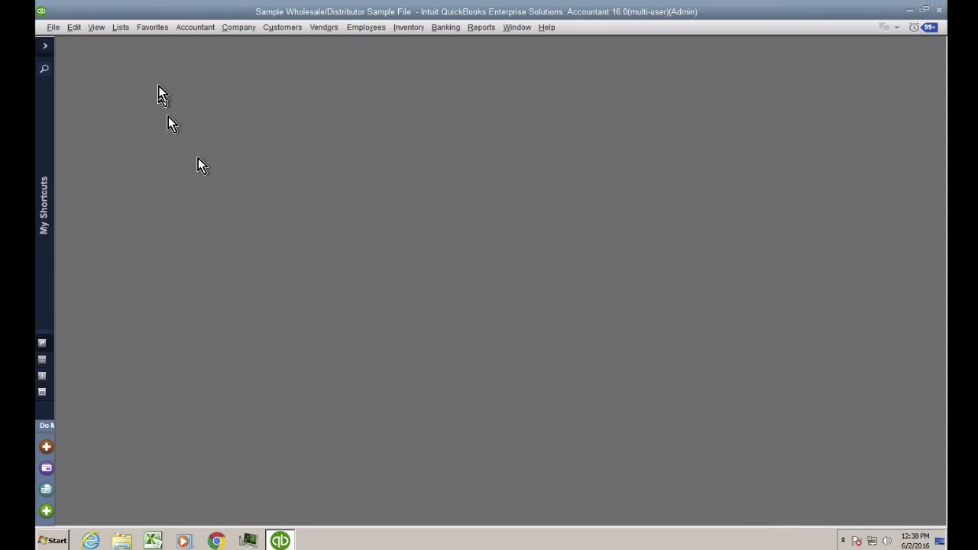
Open the Item List maximized and check the total quantities of the Box and the Halogen, 20 watts bulb (H41930SP).
left_click(120, 28)
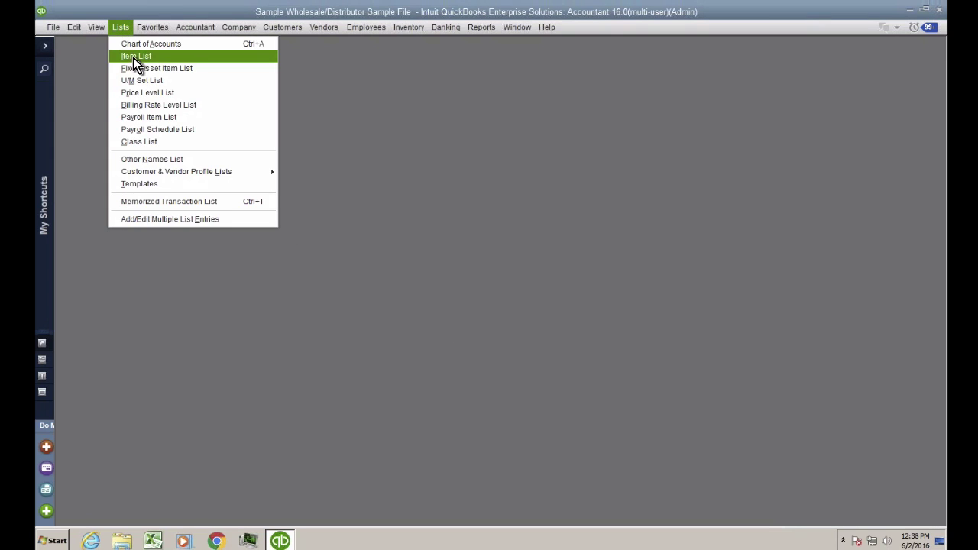
left_click(133, 58)
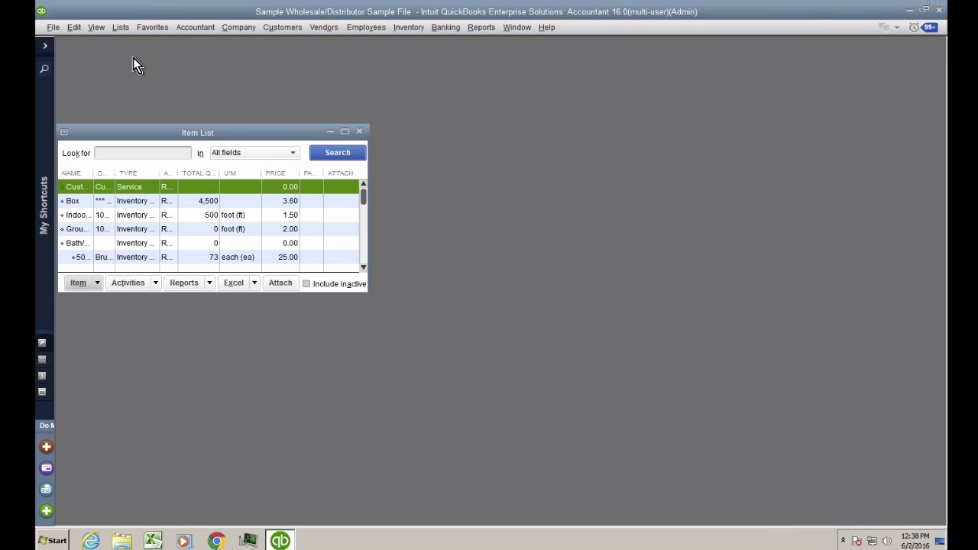
double_click(234, 132)
left_click(111, 98)
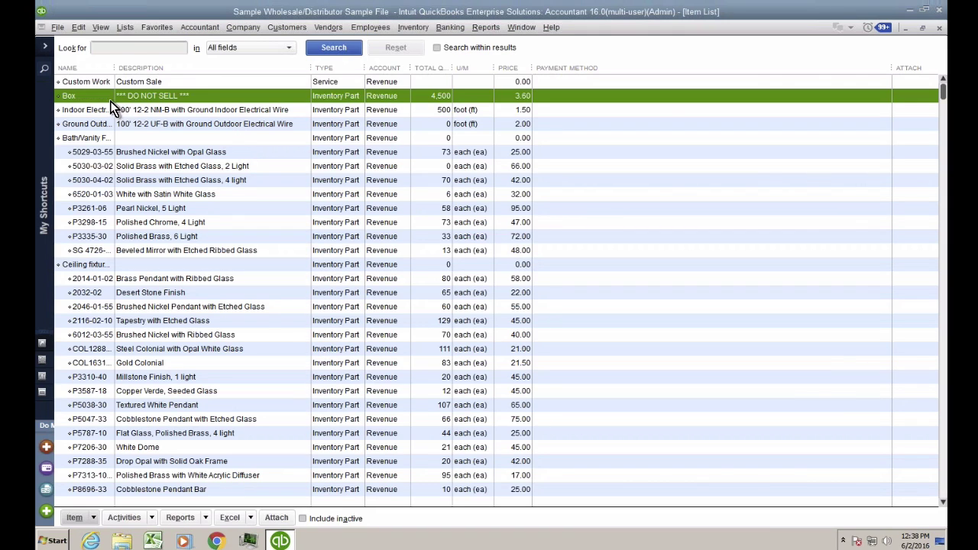
left_click(428, 99)
left_click(944, 366)
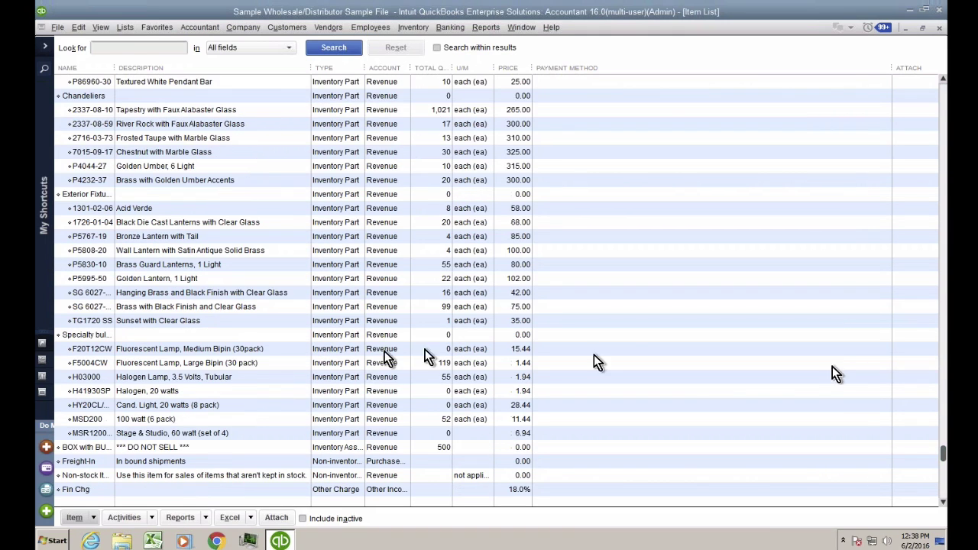
left_click(157, 390)
left_click(157, 389)
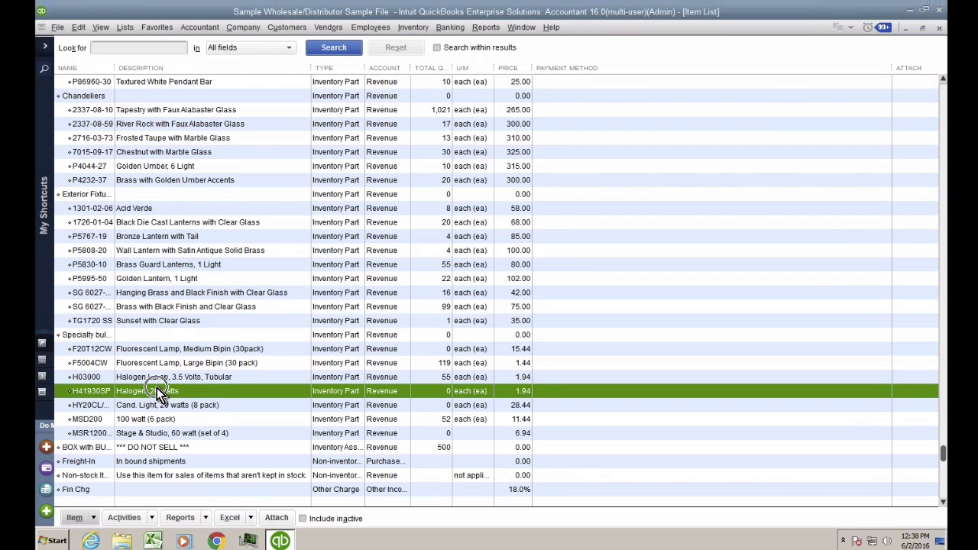
left_click(446, 397)
Run the standard Balance Sheet, check the Work in Process and Raw Materials / Components balances, and close the report.
left_click(488, 29)
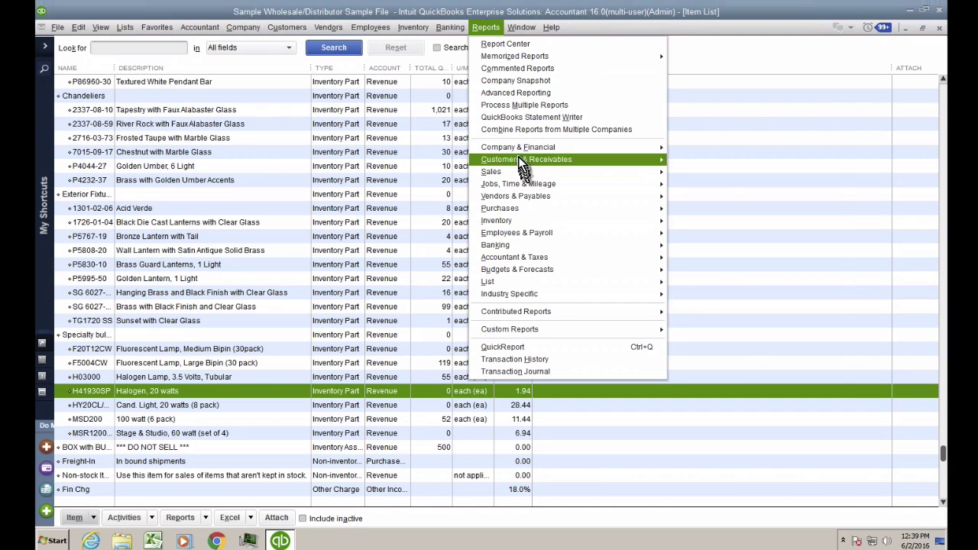
mouse_move(517, 147)
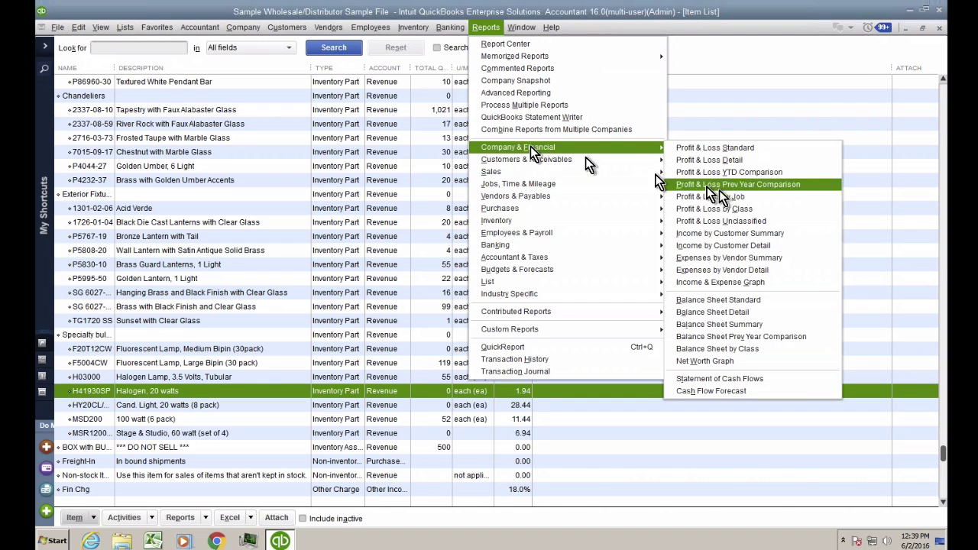
left_click(738, 293)
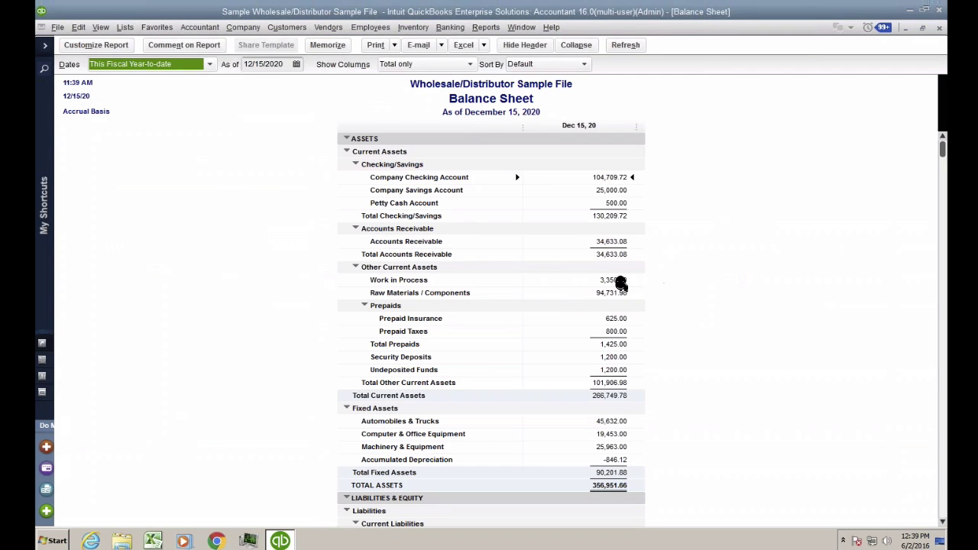
left_click(621, 279)
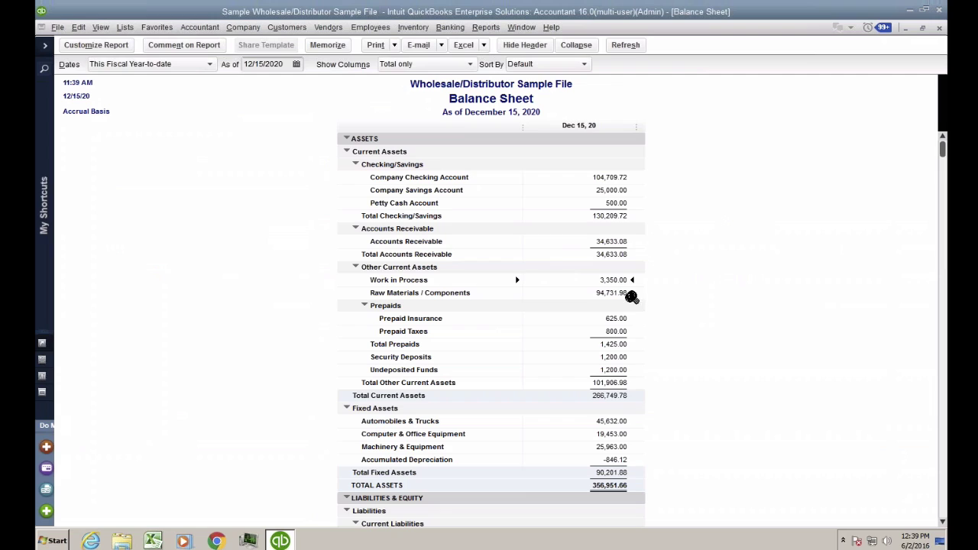
left_click(630, 298)
key("Escape")
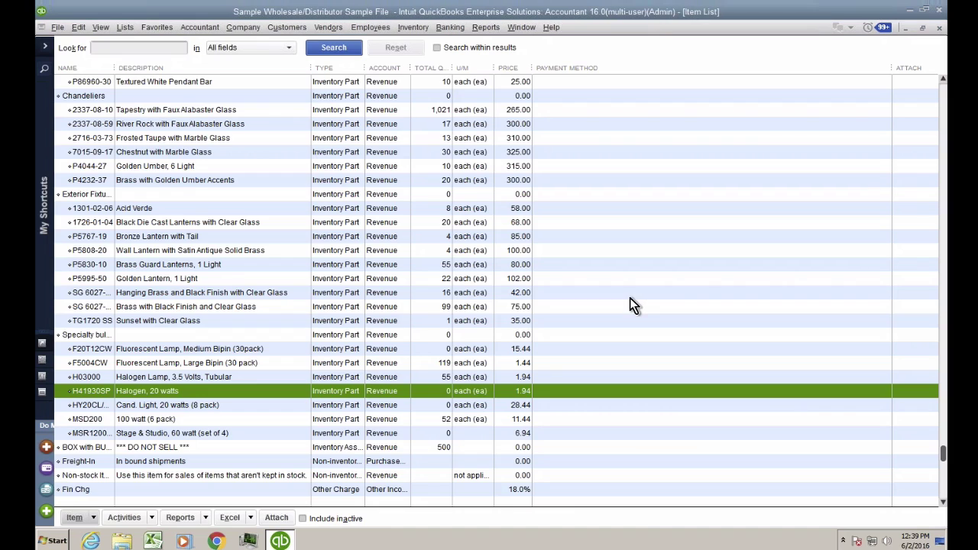
Widen the Name column of the Item List to show full item names and select the BOX with BULBS -WIP assembly.
left_click(107, 461)
left_click(100, 449)
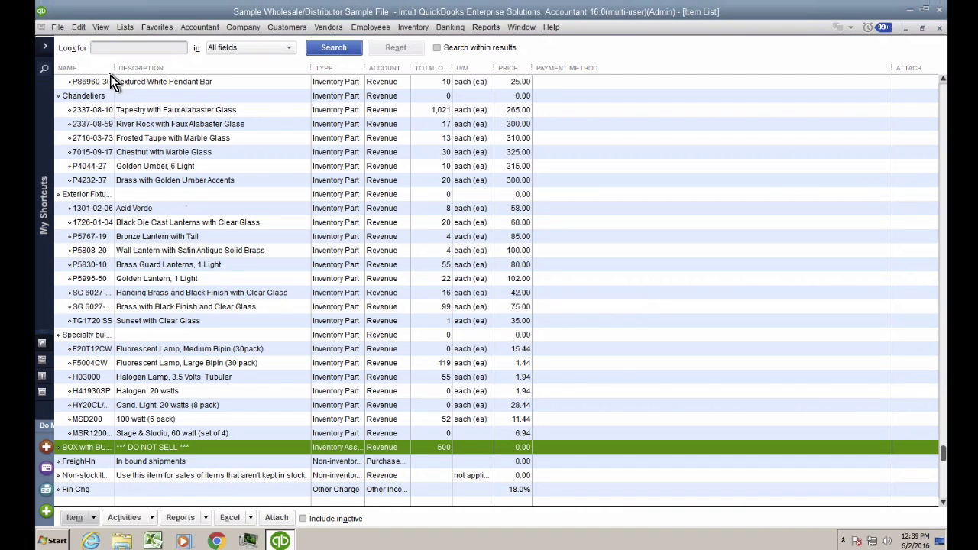
left_click_drag(121, 69, 208, 96)
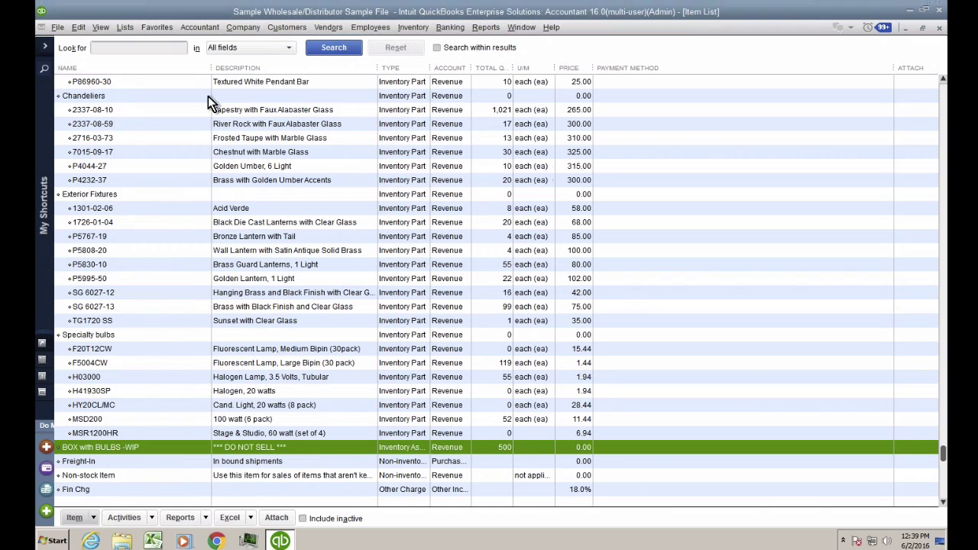
left_click(139, 453)
Create a new Inventory Assembly item and name it Chanadalier FG.
left_click(94, 518)
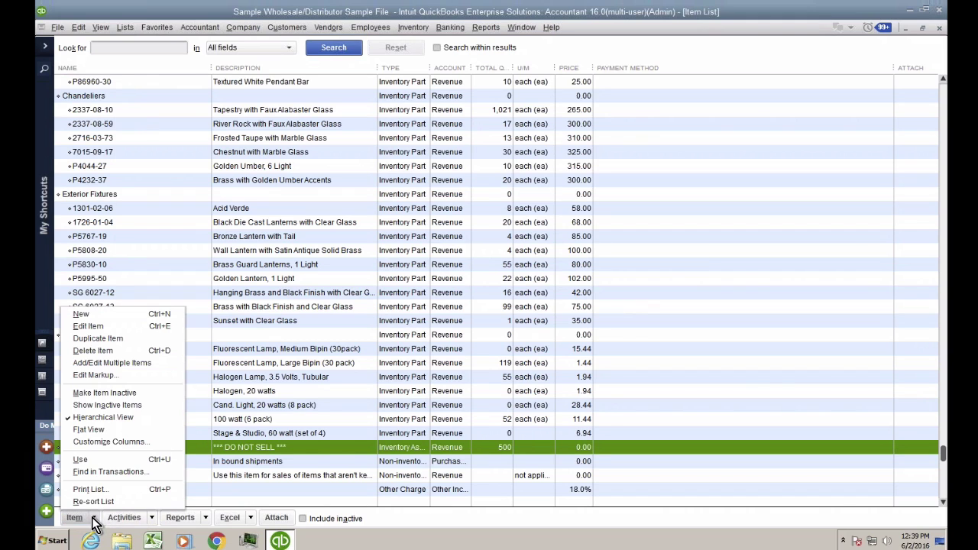
left_click(101, 314)
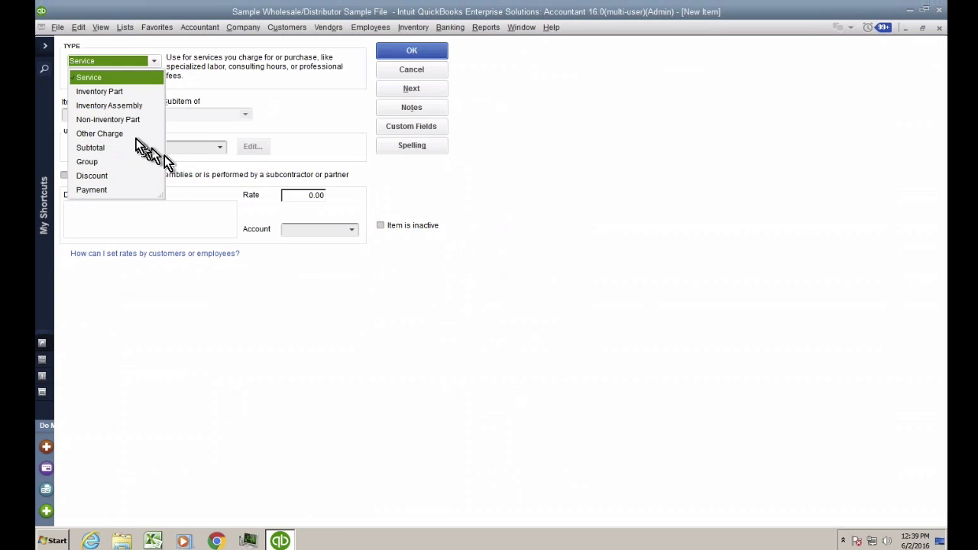
left_click(114, 106)
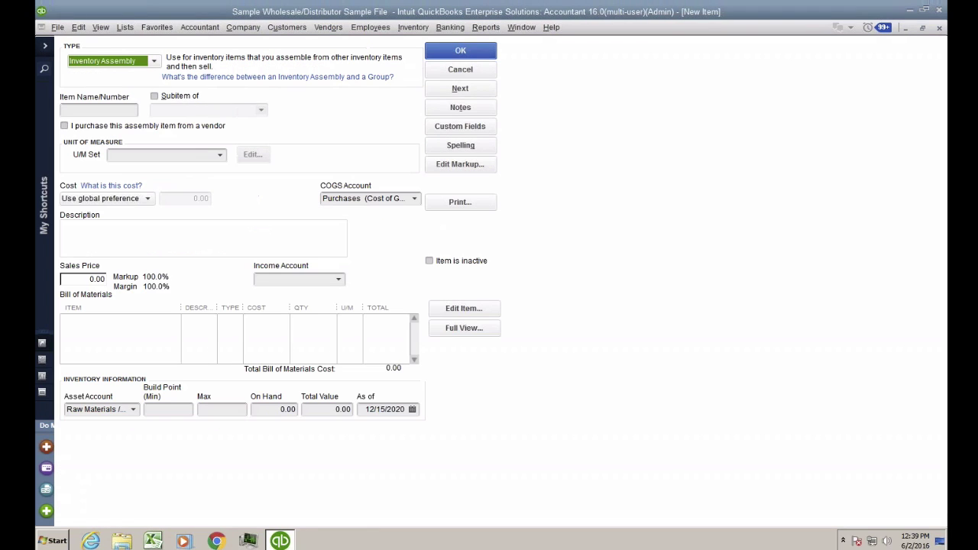
left_click(98, 111)
type("As")
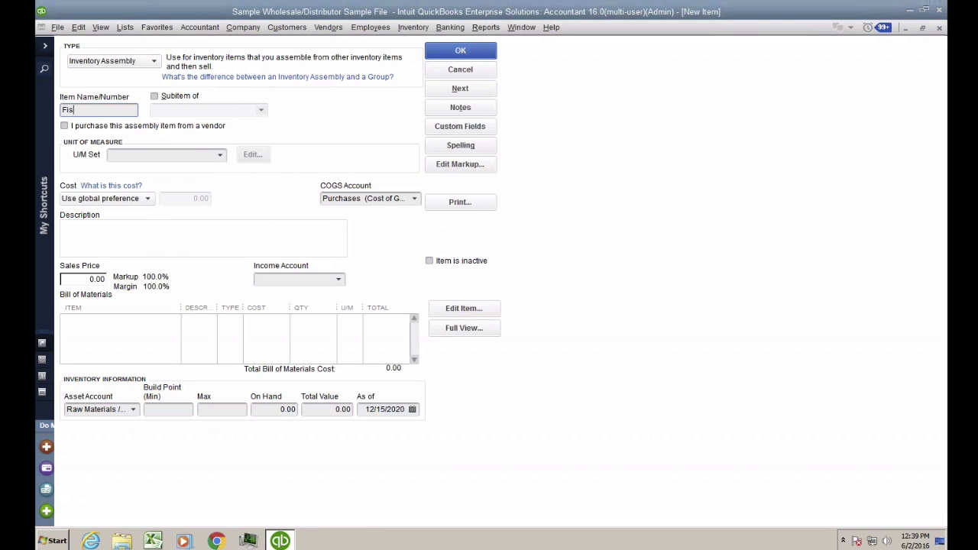
key("BackSpace")
key("BackSpace")
type("Chanadalier")
left_click_drag(112, 110, 131, 109)
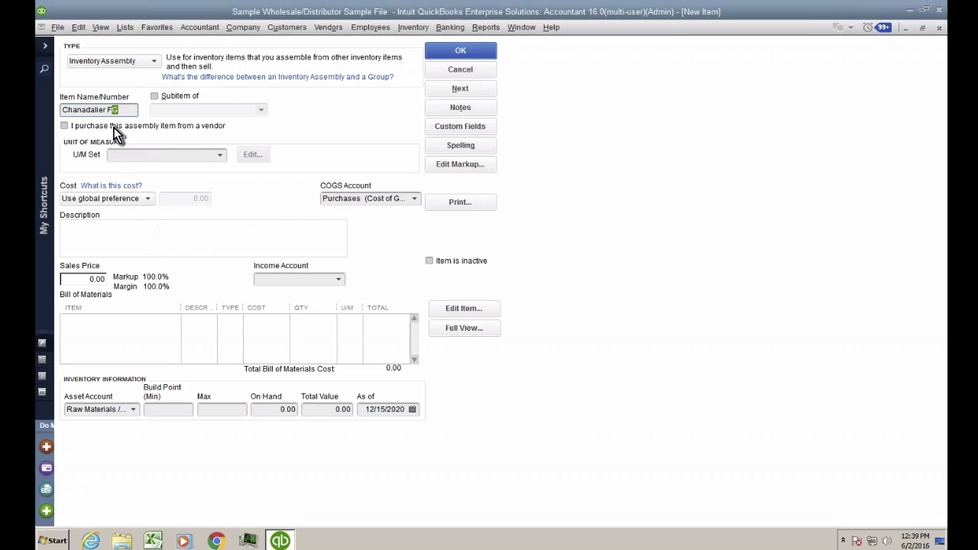
Open the full view of the bill of materials and add 12 ft of Indoor Electrical Wire as the first component.
left_click(127, 321)
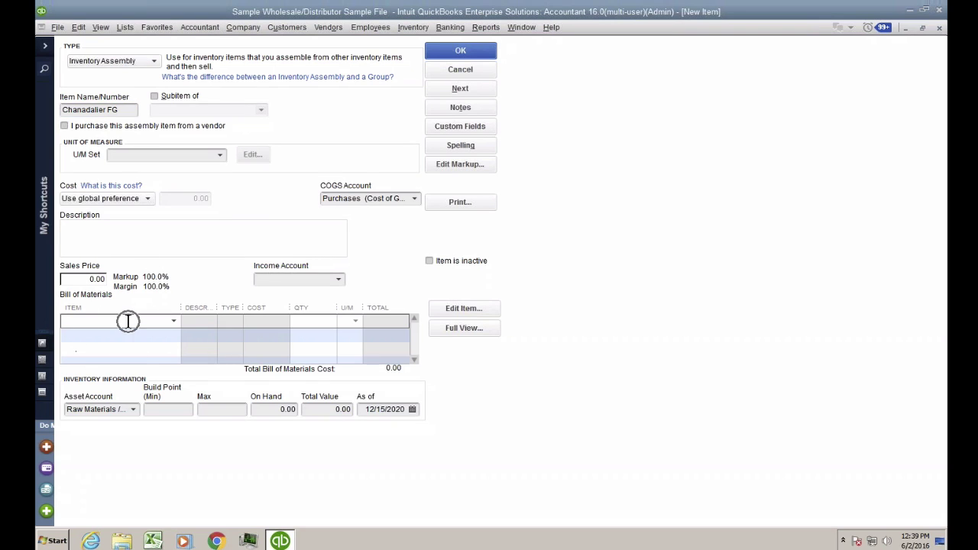
left_click(463, 327)
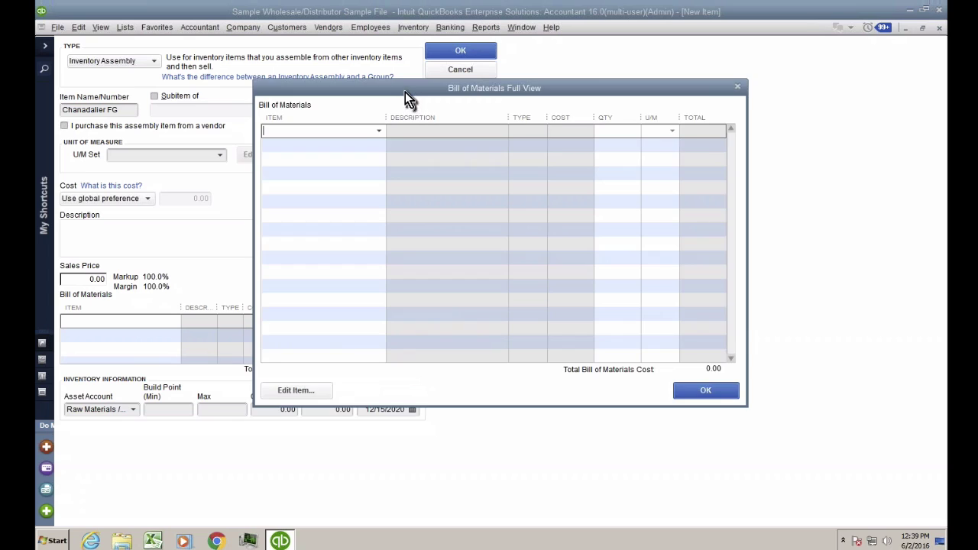
left_click_drag(405, 92, 365, 168)
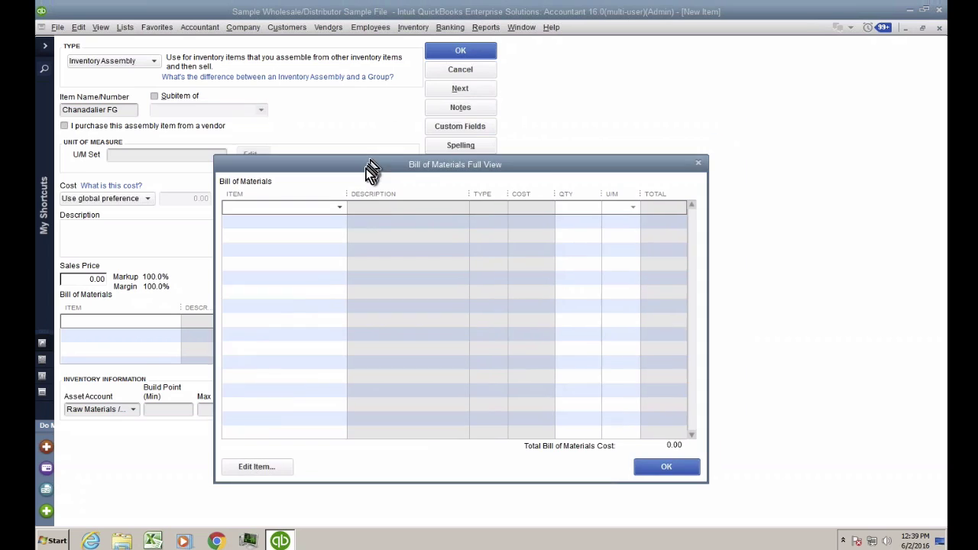
left_click(340, 208)
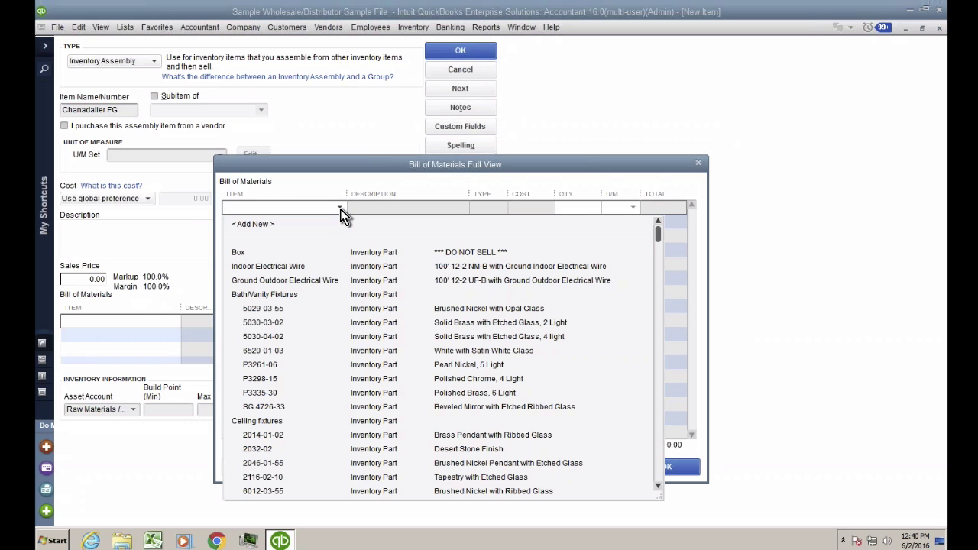
left_click(299, 268)
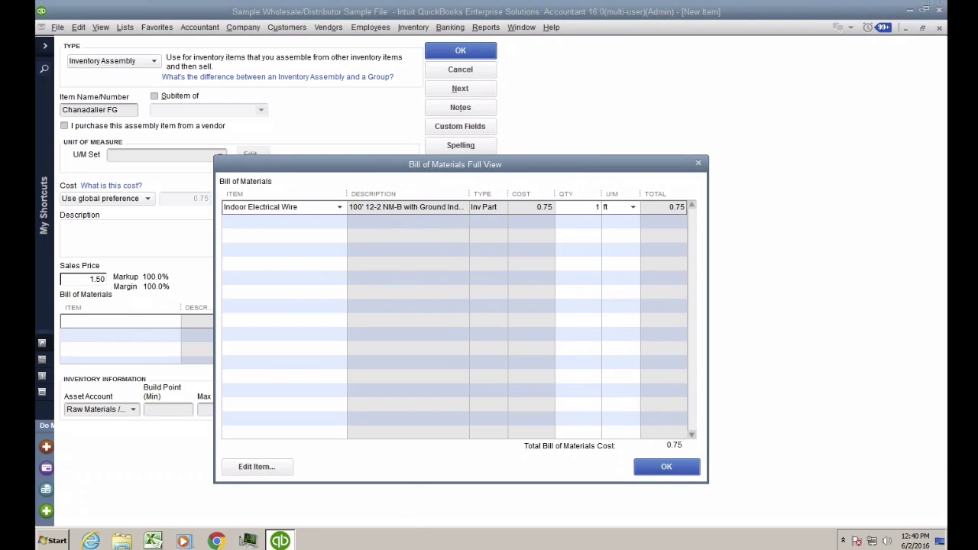
type("2")
key("Tab")
left_click_drag(304, 208, 219, 212)
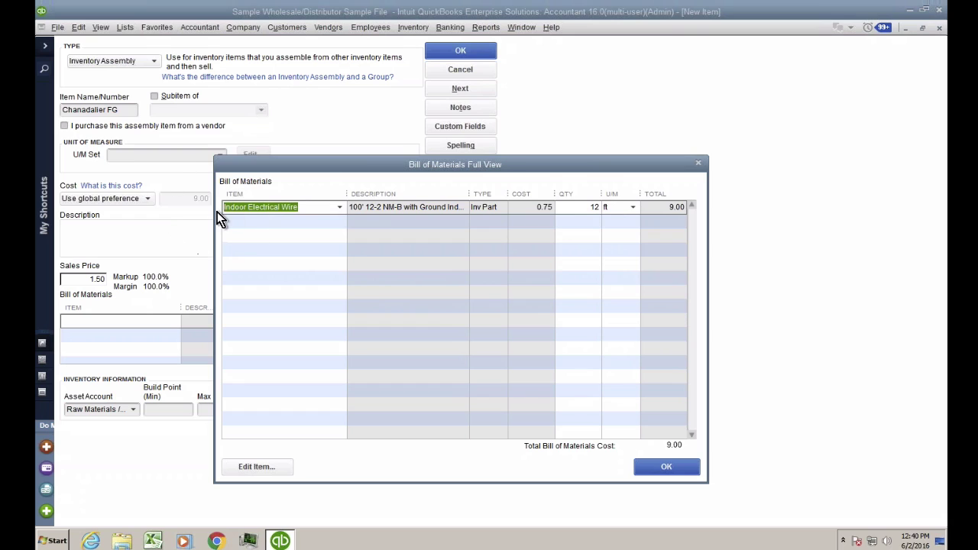
left_click(624, 207)
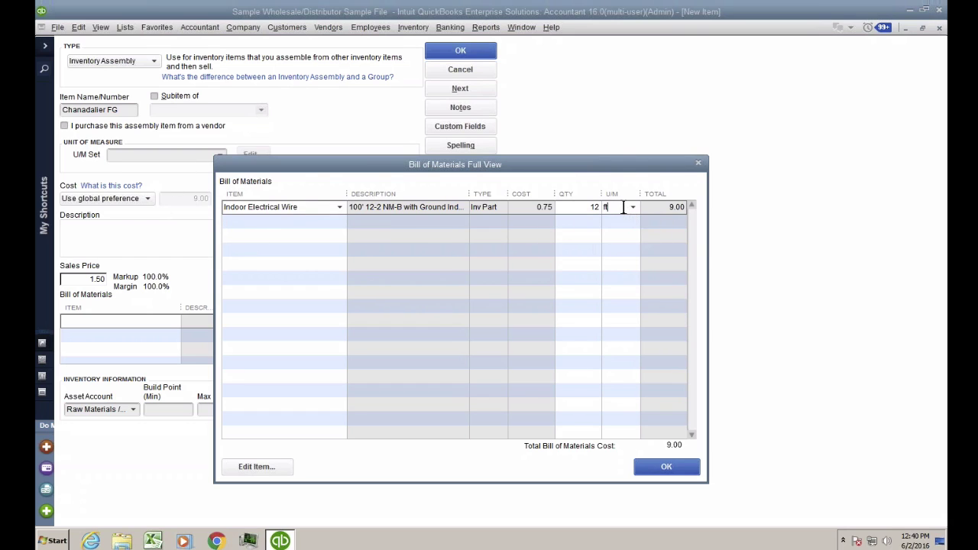
left_click(632, 211)
left_click(632, 210)
left_click(633, 215)
Add one Chandeliers:2337-08-10 (Tapestry with Faux Alabaster Glass) as the second component in the bill of materials.
left_click(283, 221)
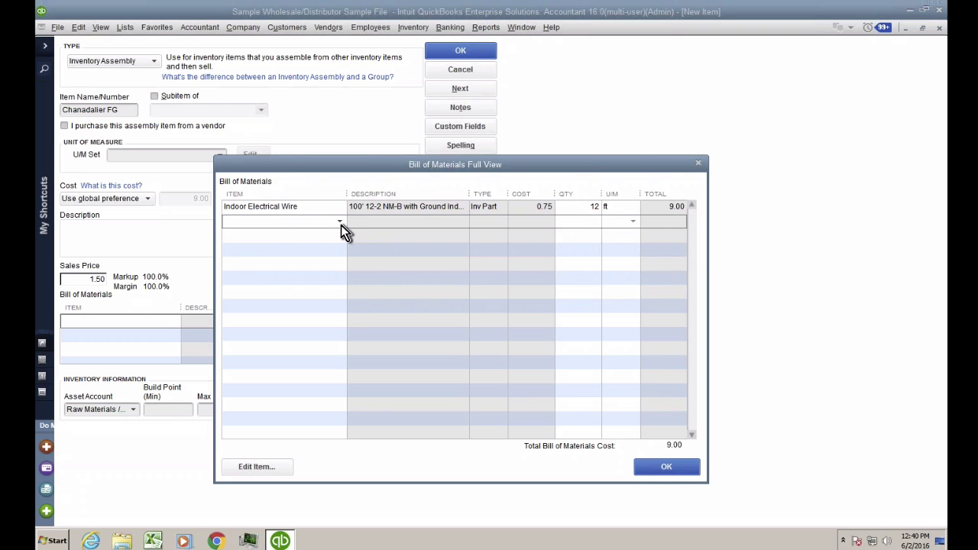
left_click(340, 222)
scroll(383, 337, "down", 3)
scroll(382, 336, "down", 5)
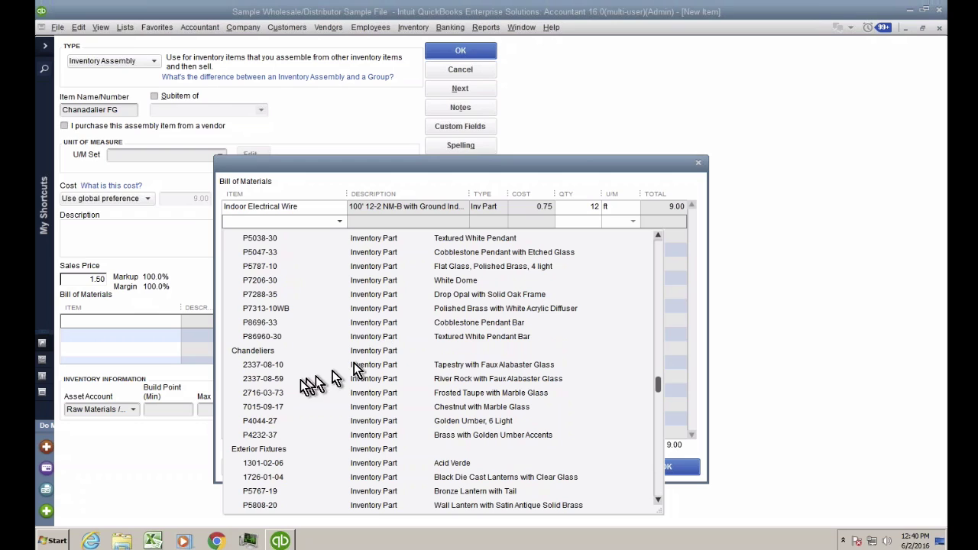
left_click(272, 365)
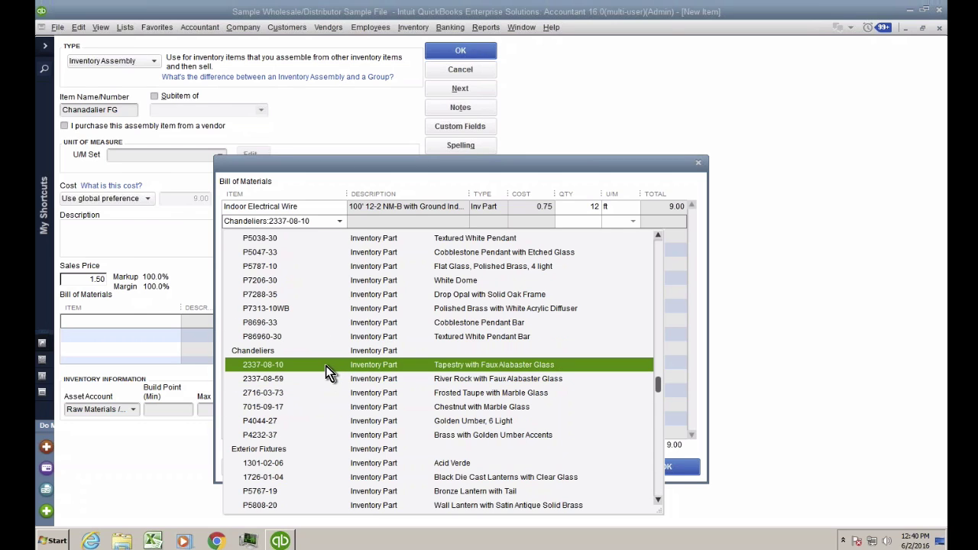
left_click(287, 365)
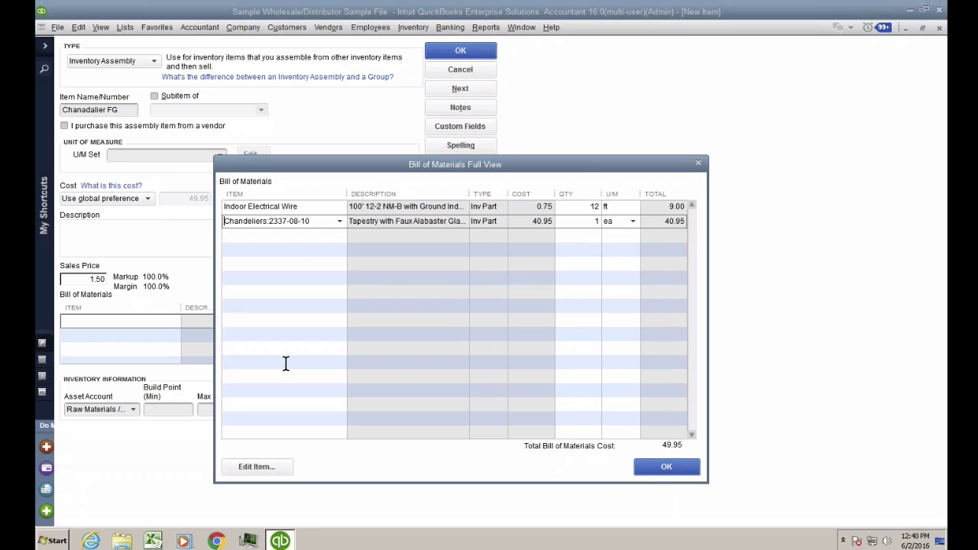
left_click(328, 236)
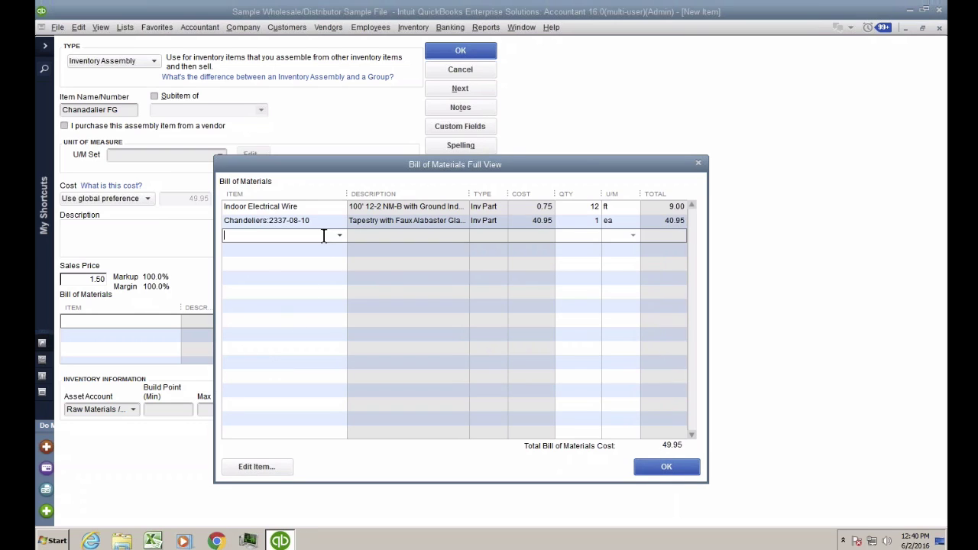
left_click(584, 219)
Add the BOX with BULBS -WIP assembly as the third component with a quantity of 1.
left_click(243, 236)
left_click(339, 235)
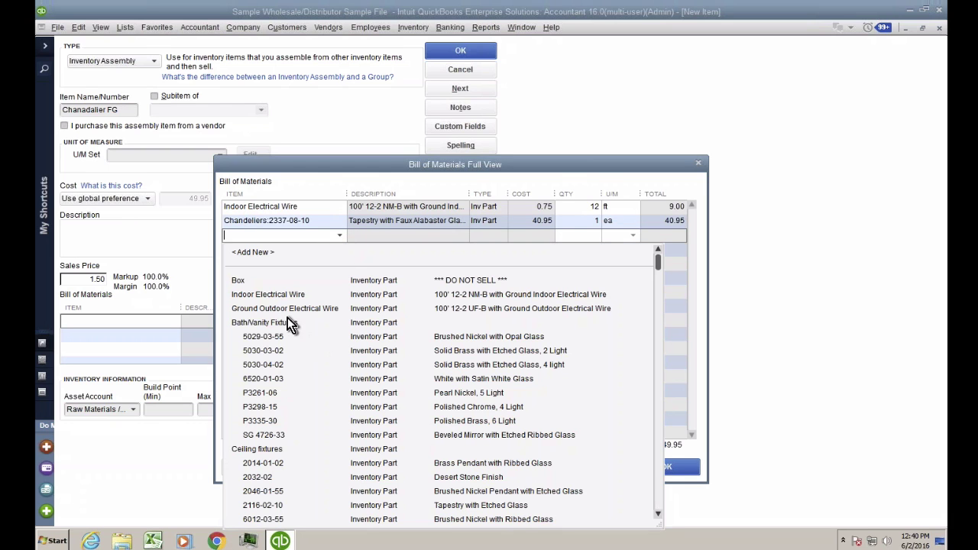
left_click(249, 284)
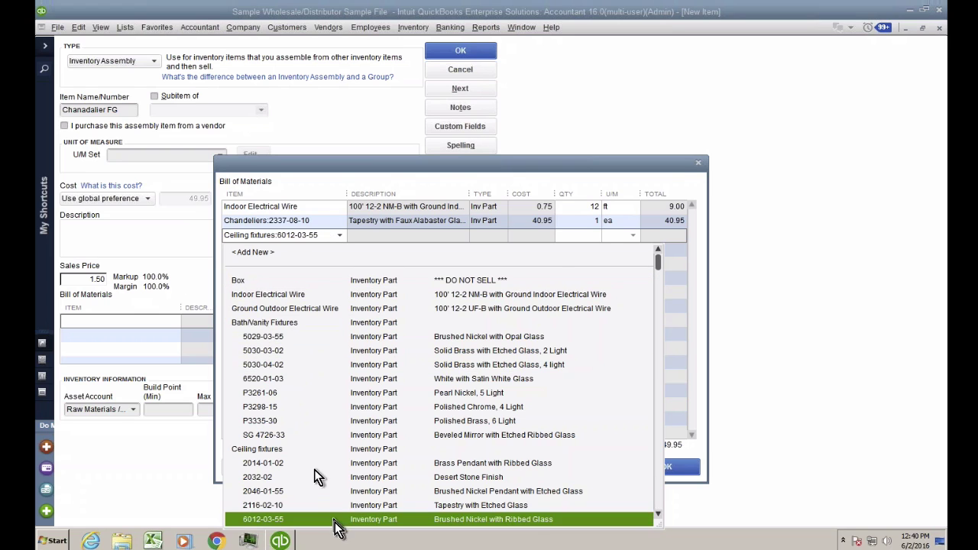
scroll(321, 512, "down", 10)
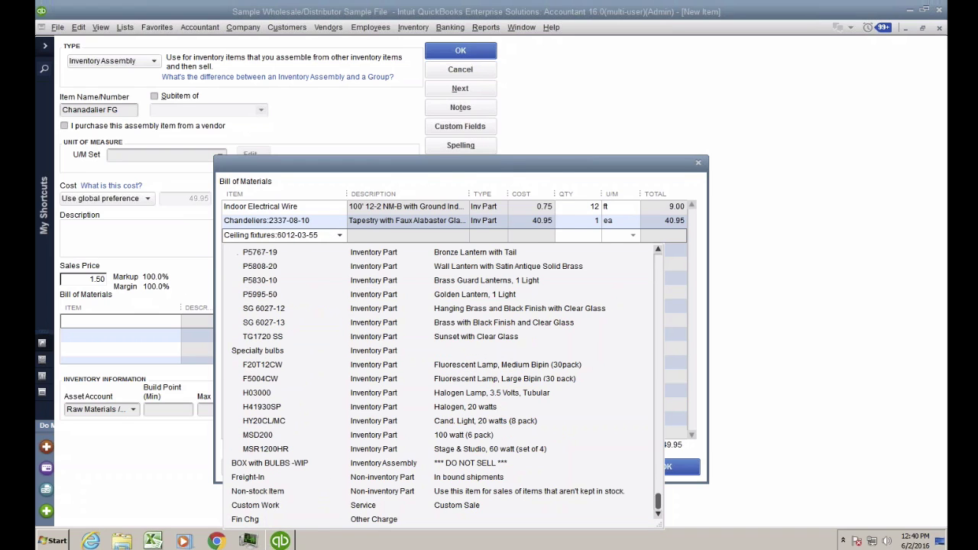
left_click(283, 468)
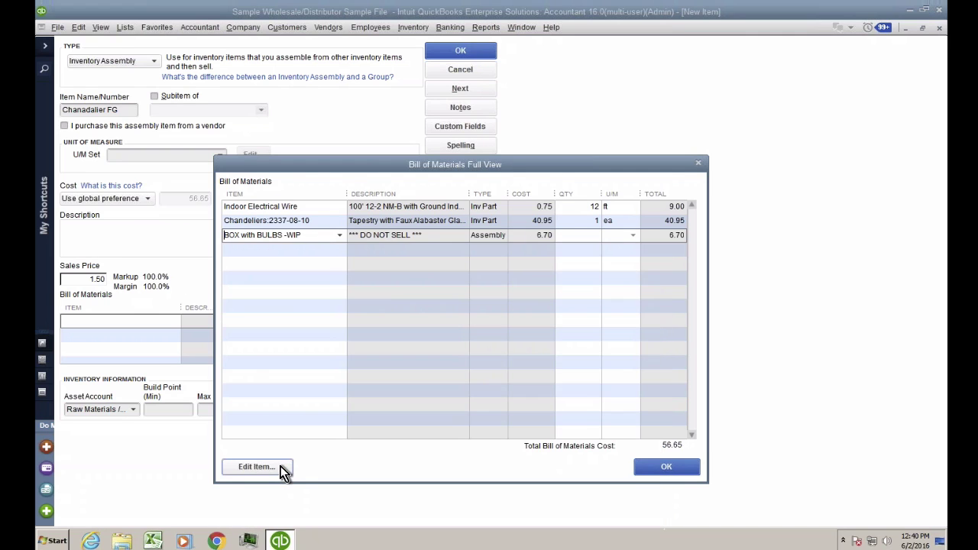
left_click(277, 263)
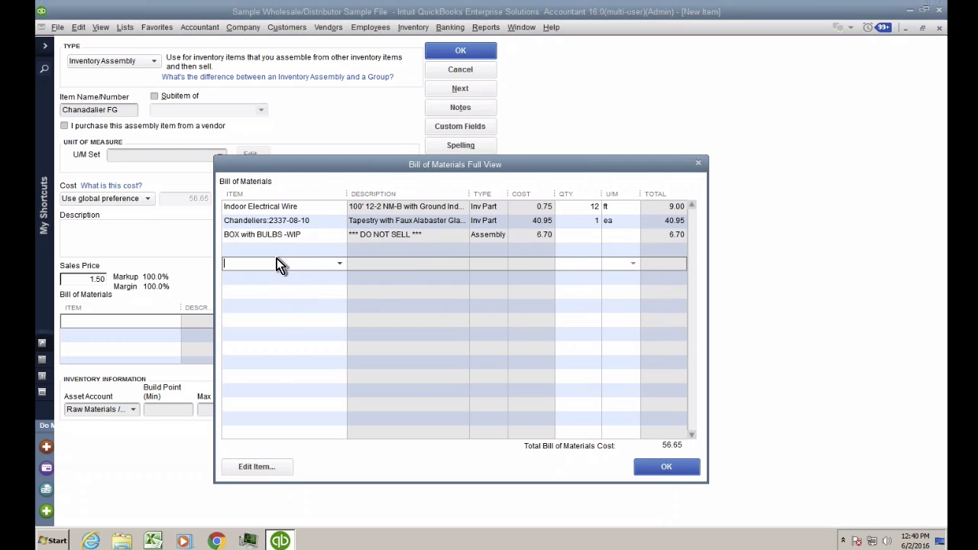
left_click(578, 236)
left_click(577, 266)
Check the total and individual component costs in the bill of materials, and accept the full view.
left_click(676, 448)
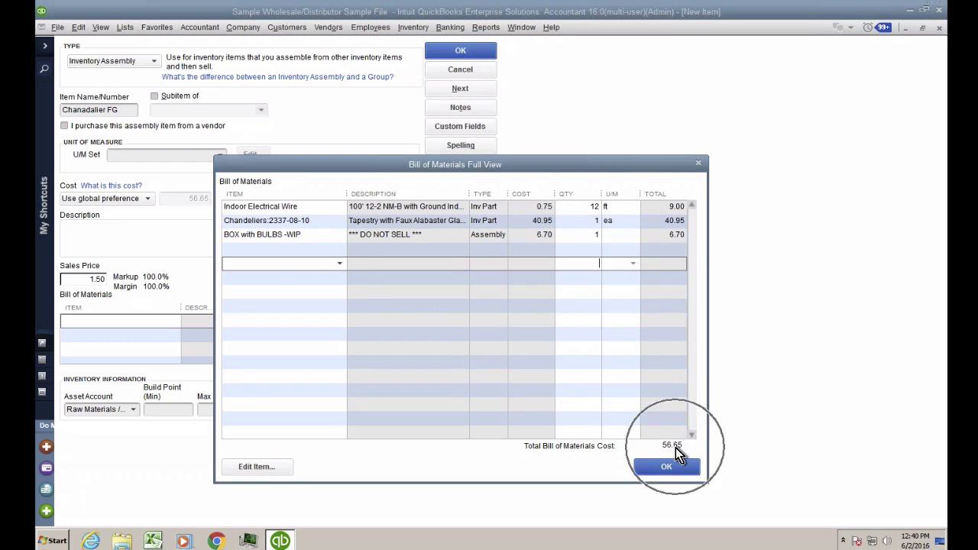
left_click(535, 236)
left_click(538, 238)
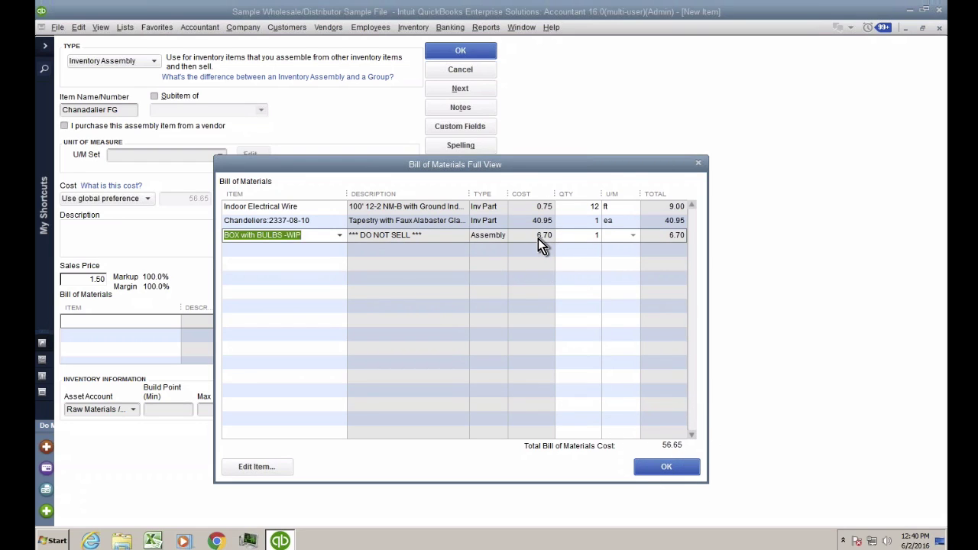
left_click(536, 224)
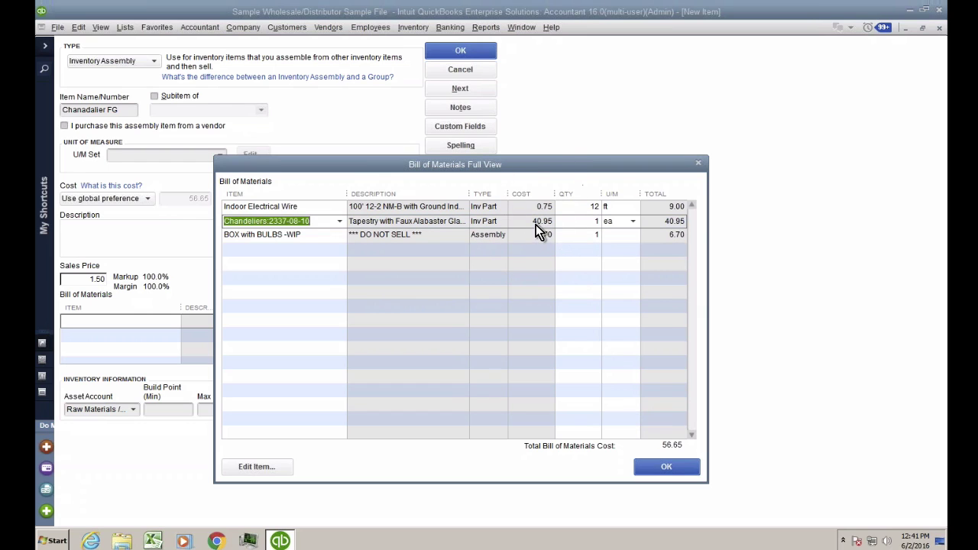
left_click(541, 214)
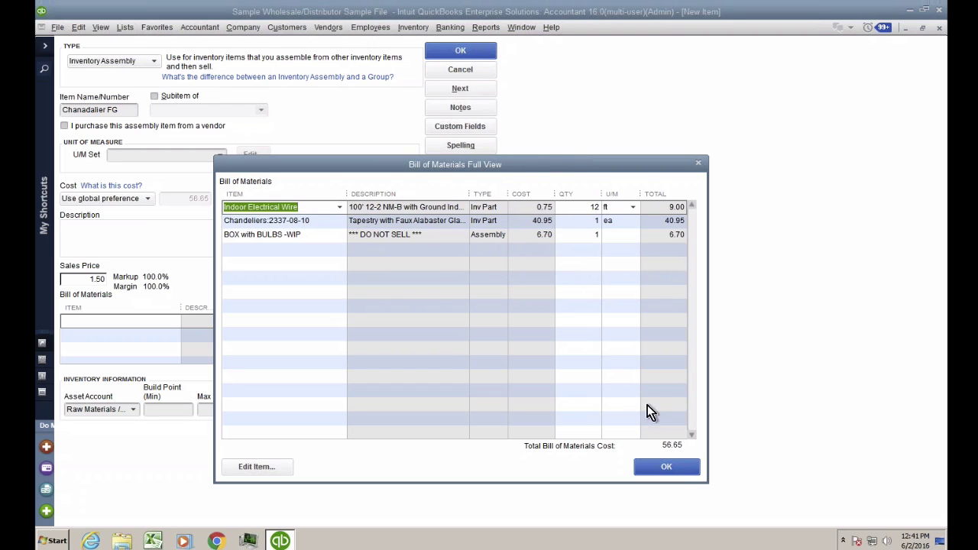
left_click(667, 467)
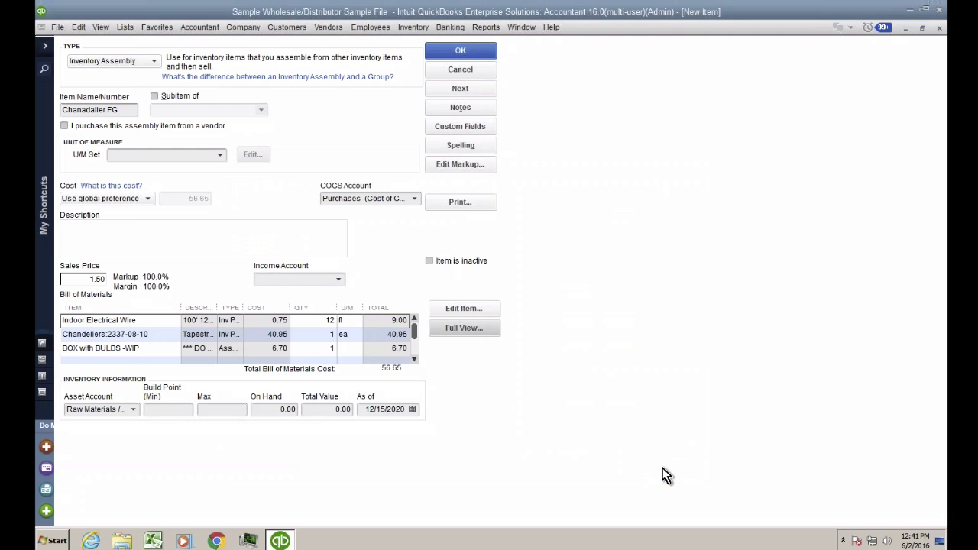
Compare the item's cost with the total bill of materials cost, and set the cost method to Use Total BOM Cost.
left_click(392, 373)
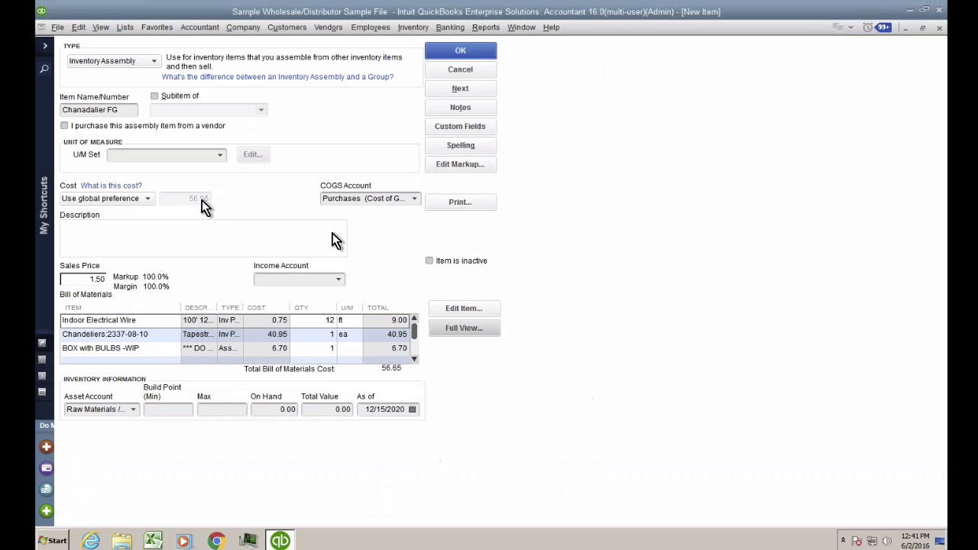
left_click(332, 233)
left_click_drag(183, 186, 186, 185)
left_click(91, 200)
left_click(103, 228)
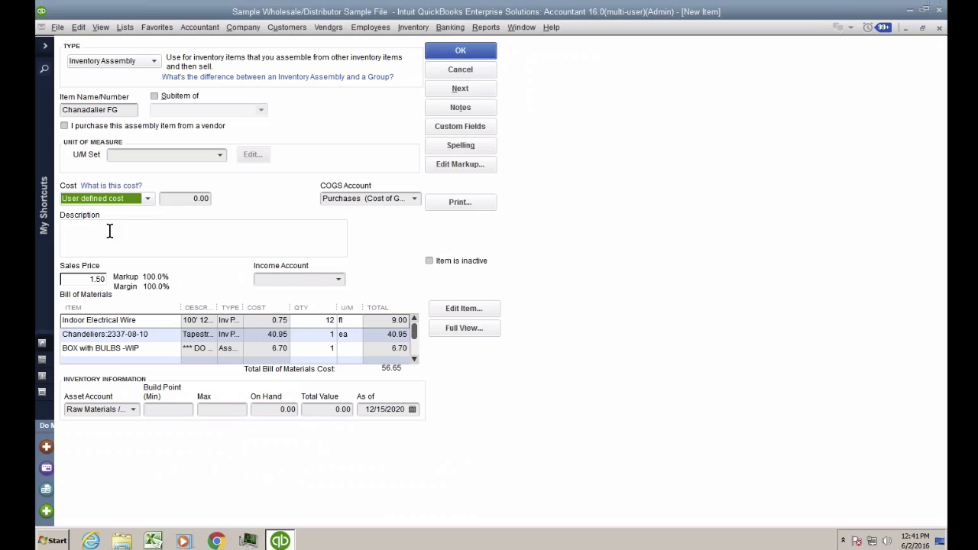
left_click(191, 198)
left_click(116, 198)
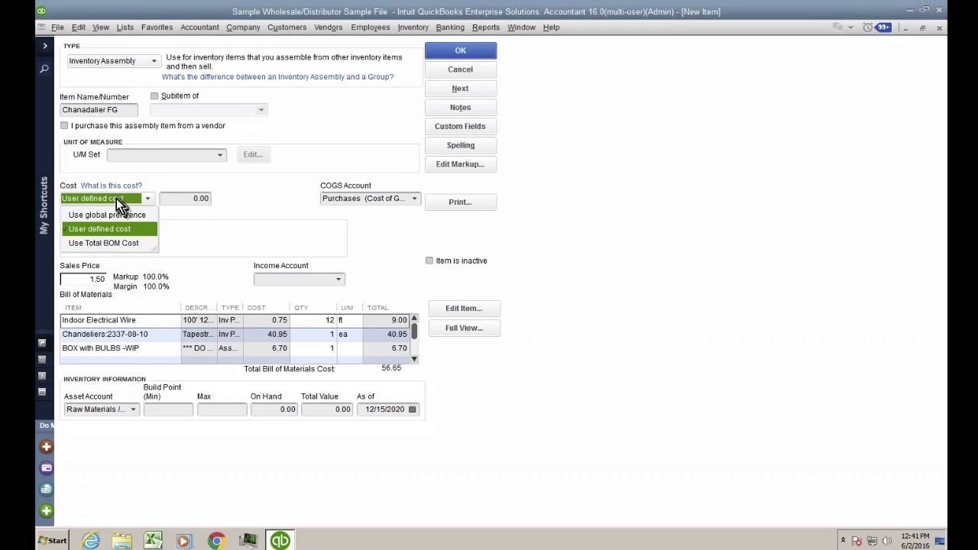
left_click(99, 242)
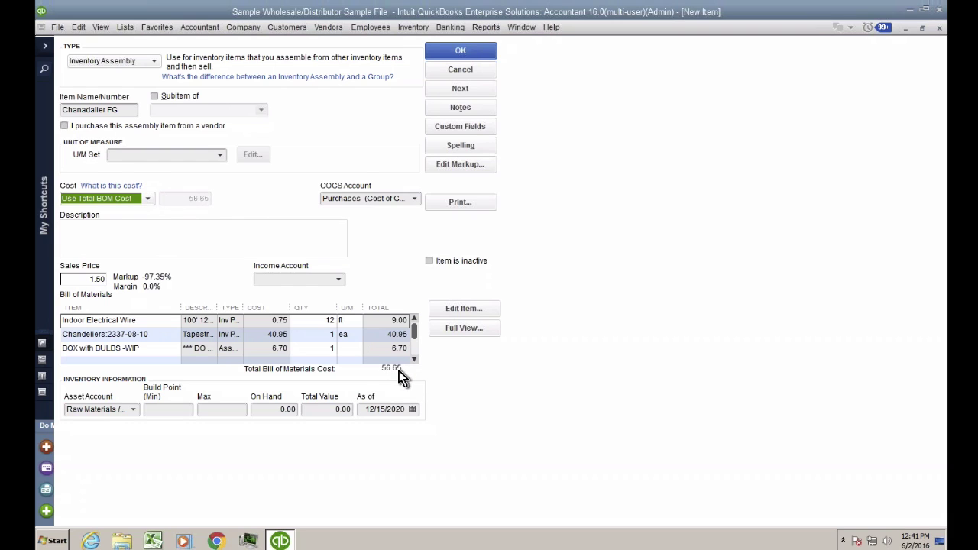
Create an Other Current Asset account named Finished Goods and assign it as the assembly's asset account.
left_click(135, 411)
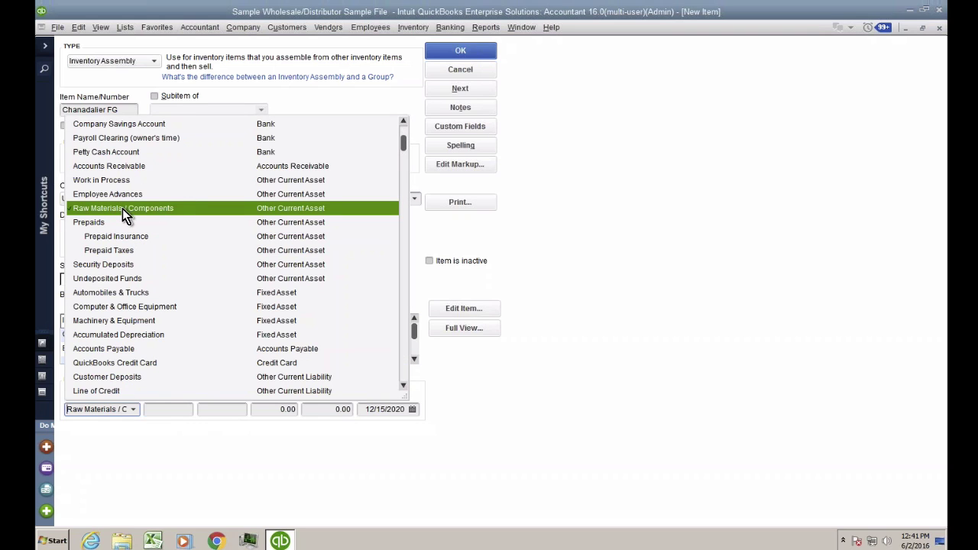
scroll(122, 209, "up", 1)
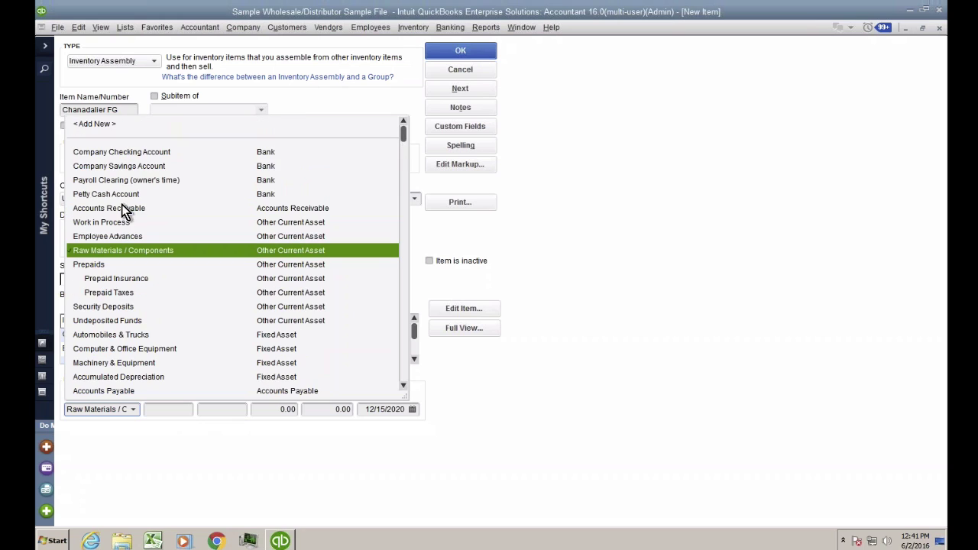
left_click(96, 123)
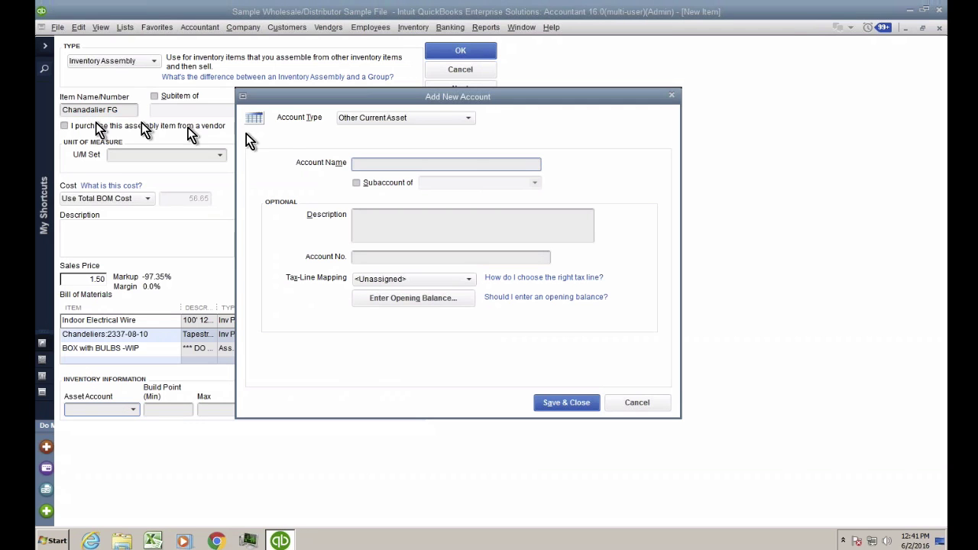
type("Fi")
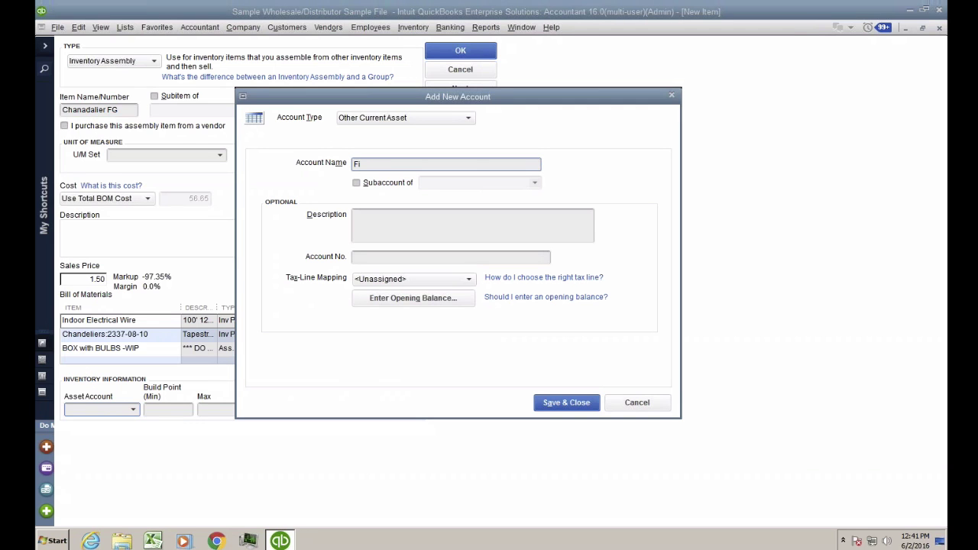
type("nished Goods")
left_click(566, 402)
Set the assembly's minimum build point to 50 and its maximum to 100.
left_click(172, 407)
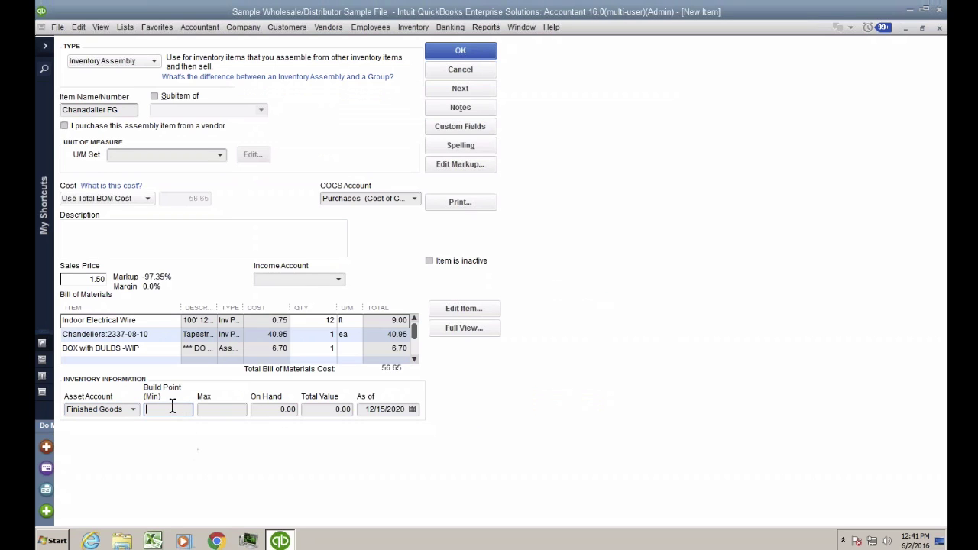
type("50")
key("Tab")
type("100")
key("Tab")
left_click(228, 410)
left_click(149, 405)
type("50")
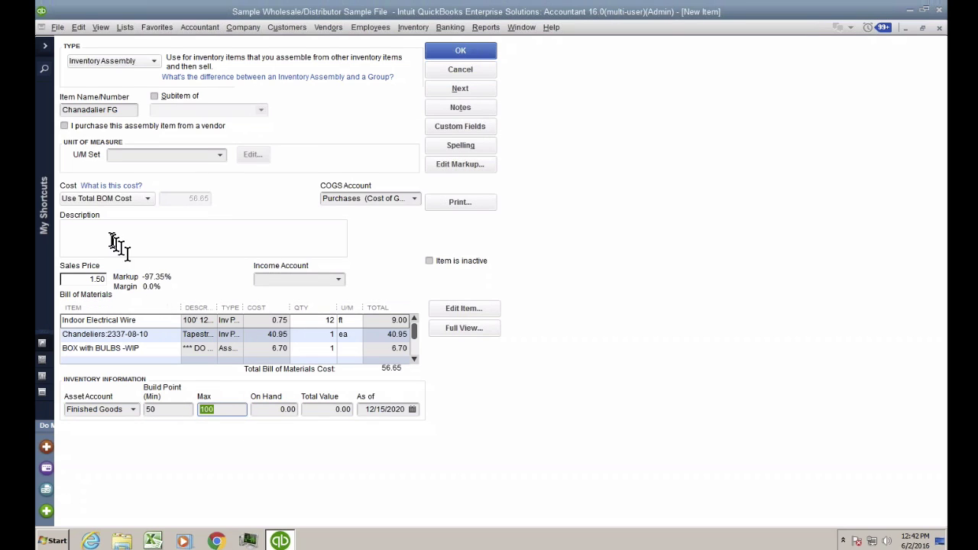
Enter the description "Finsished Chadaler with all components" for the assembly item.
left_click(112, 238)
type("Fins")
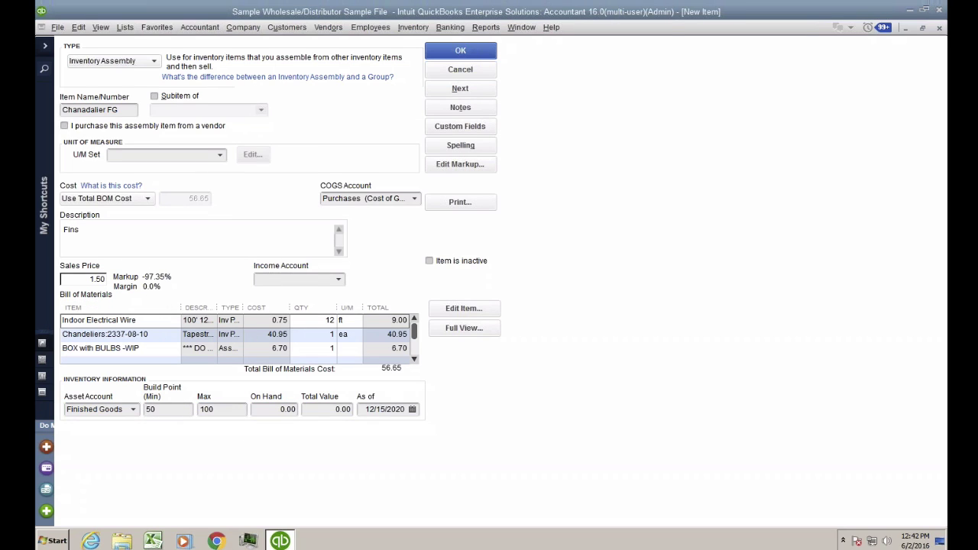
type("ished Chadaler with ll")
key("BackSpace")
type("LL COM")
key("BackSpace")
key("BackSpace")
key("BackSpace")
key("BackSpace")
key("BackSpace")
key("BackSpace")
type("all components")
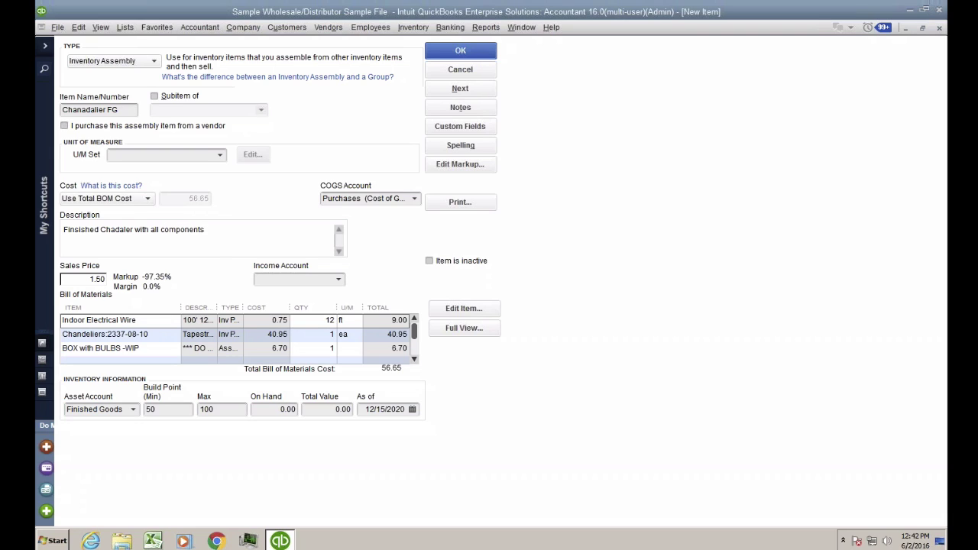
Assign Revenue as the income account of the assembly item.
left_click(267, 278)
type("Revenue")
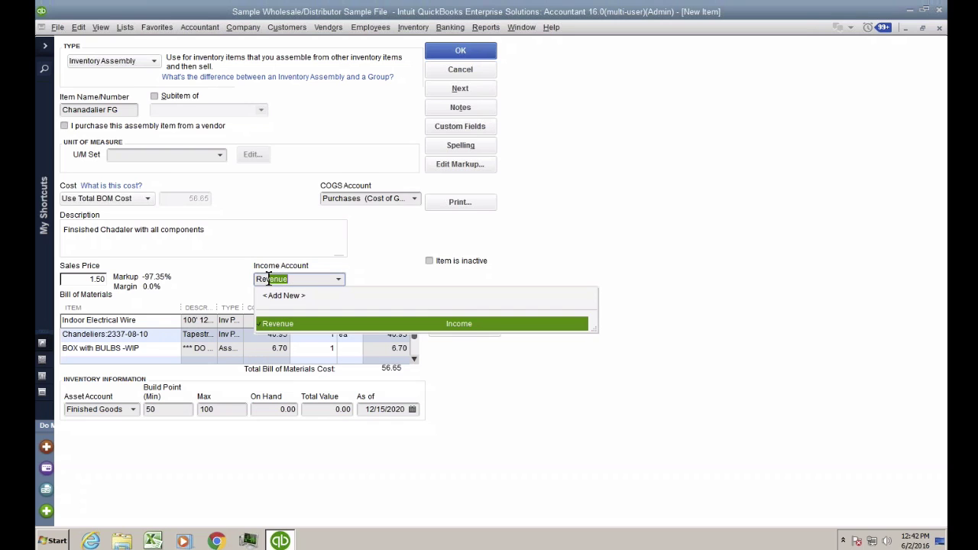
key("Tab")
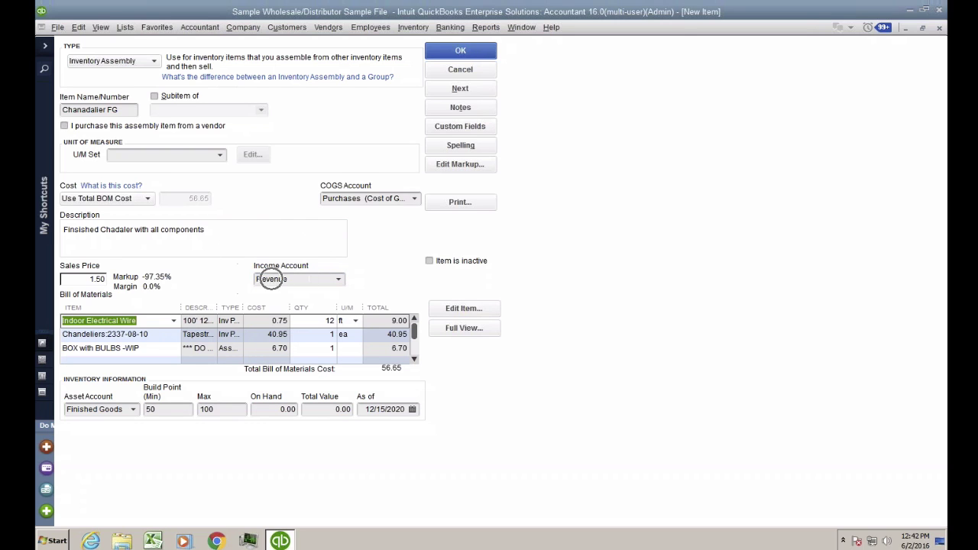
Edit the assembly's markup, setting the margin to 80%, and check the recalculated sales price.
left_click(468, 166)
left_click(469, 166)
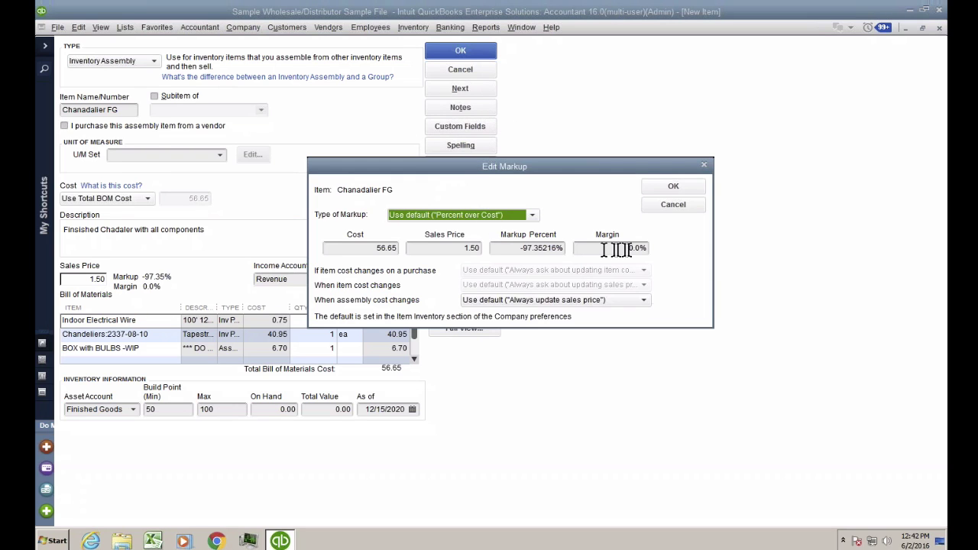
left_click(383, 249)
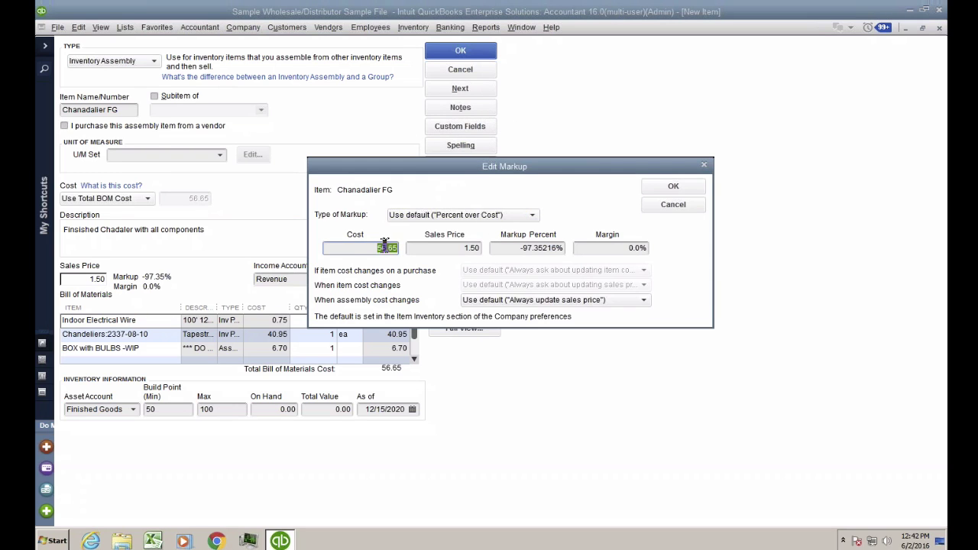
left_click(179, 197)
left_click(610, 246)
type("80%")
key("Tab")
left_click(451, 249)
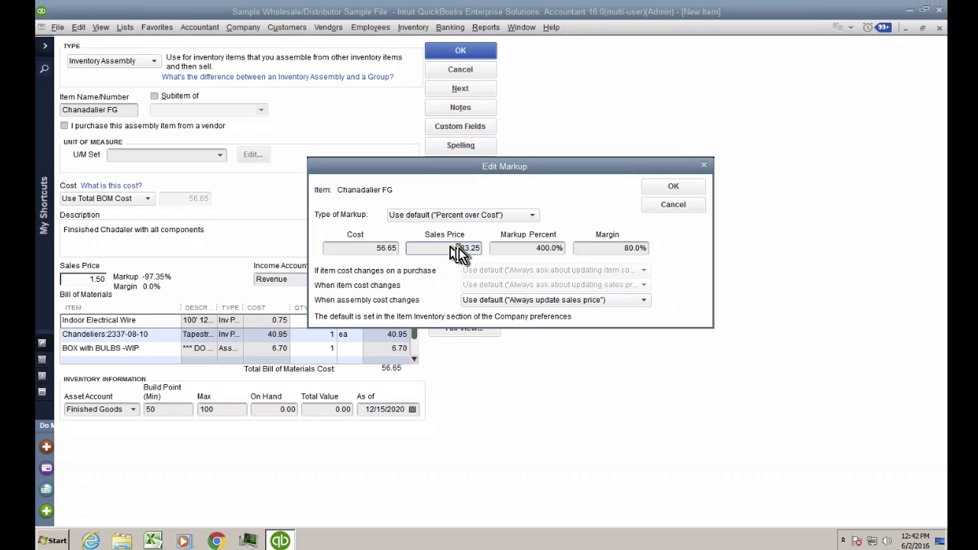
double_click(472, 256)
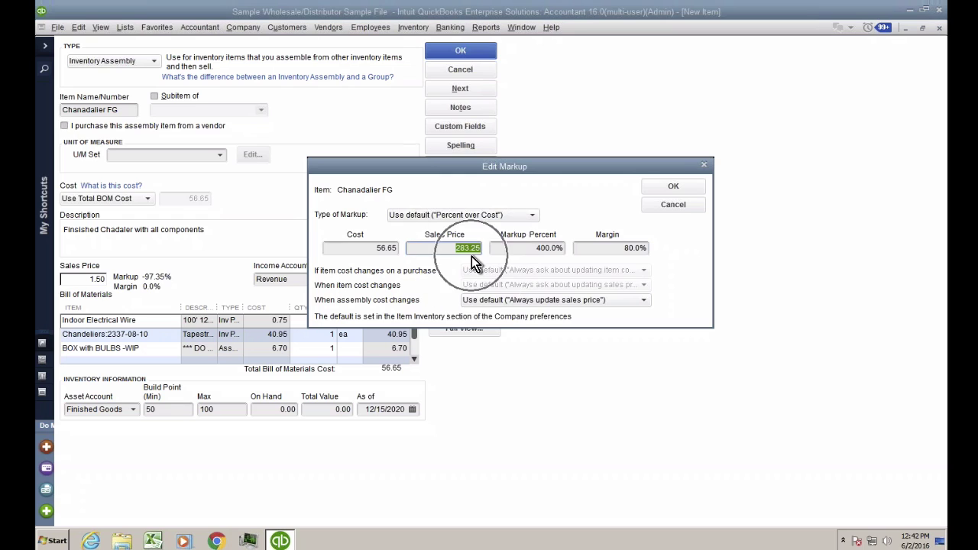
Set the markup to always update the sales price when assembly cost changes, and save the item without correcting its spelling.
left_click(562, 300)
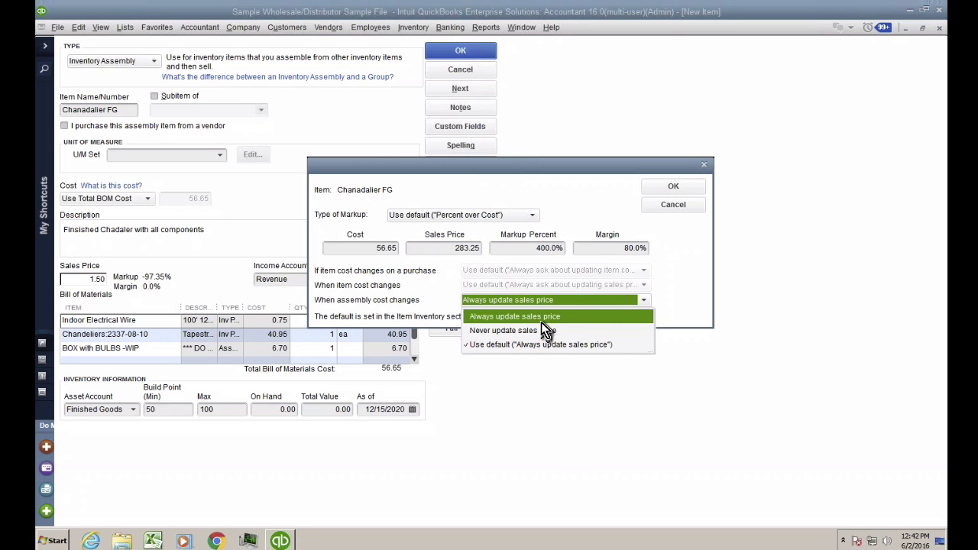
left_click(541, 320)
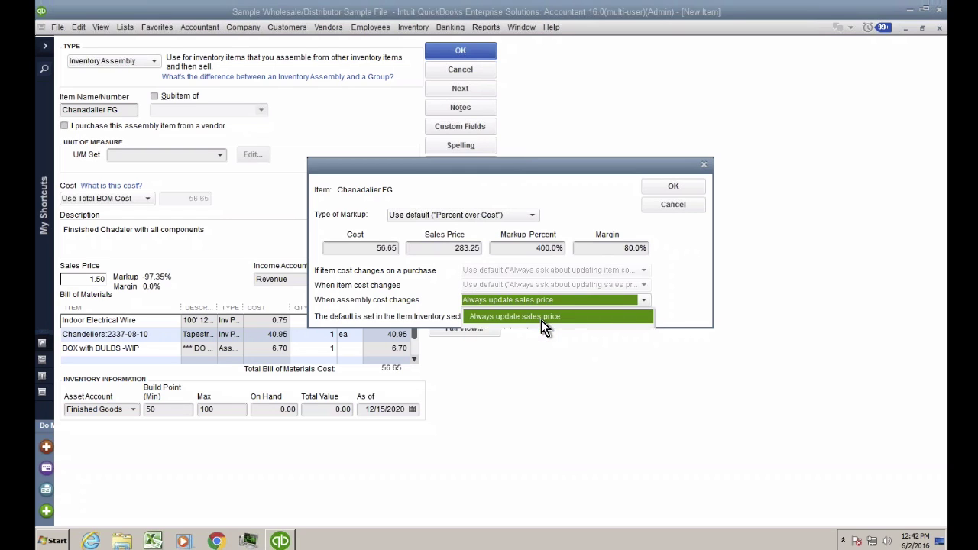
left_click(472, 249)
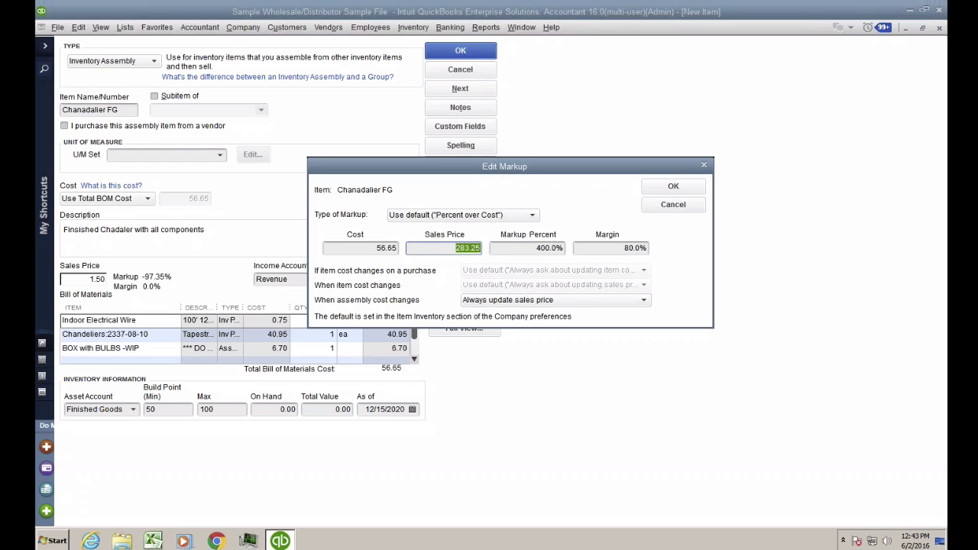
left_click(668, 191)
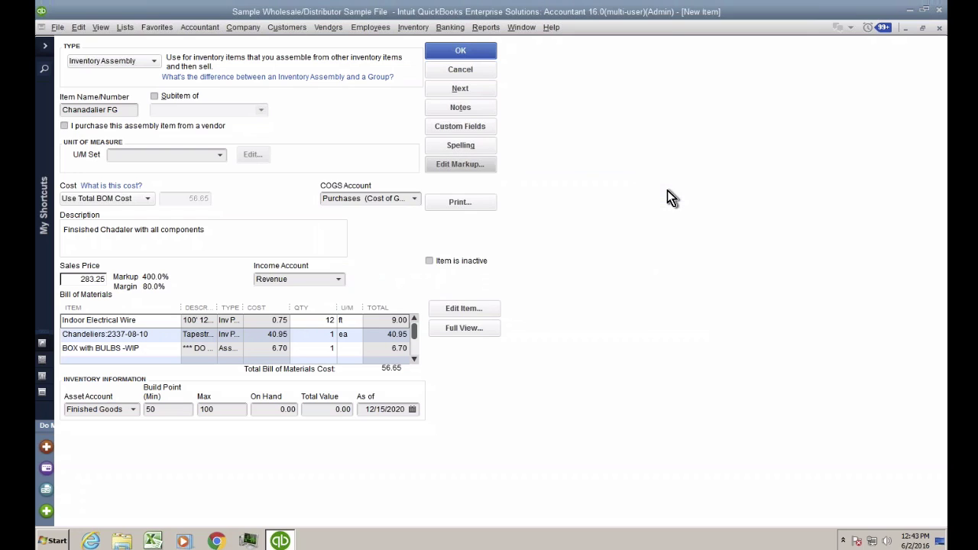
left_click(461, 52)
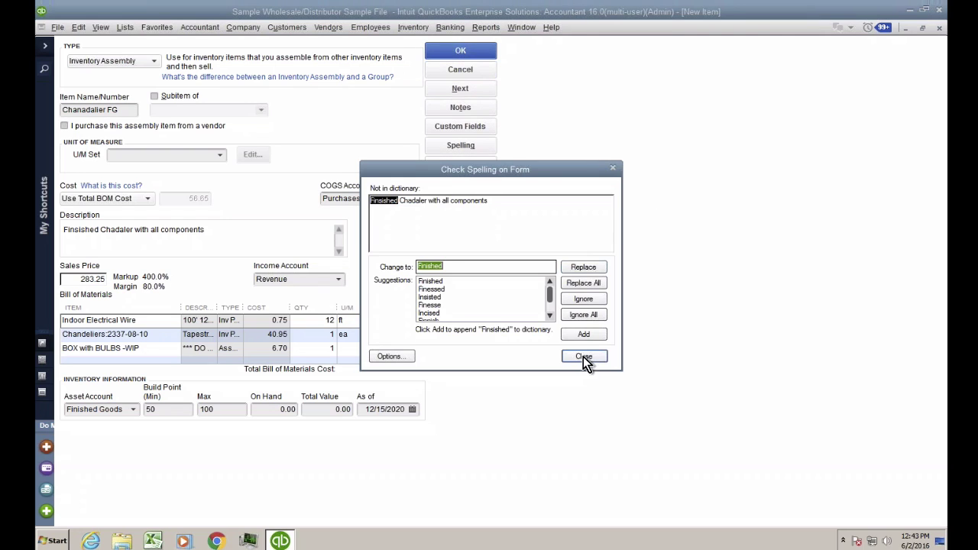
left_click(583, 357)
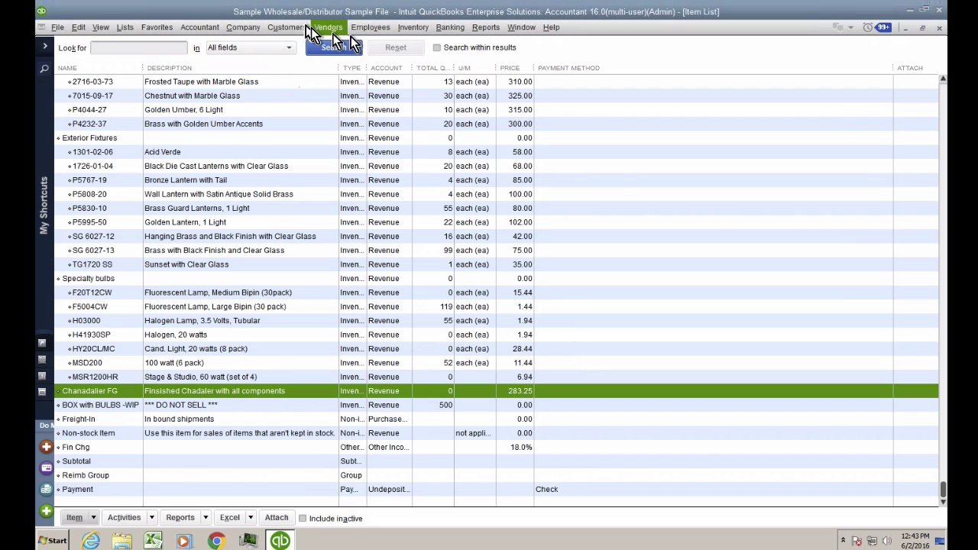
Open the Balance Sheet report to examine the Work in Process and Raw Materials / Components balances.
left_click(486, 27)
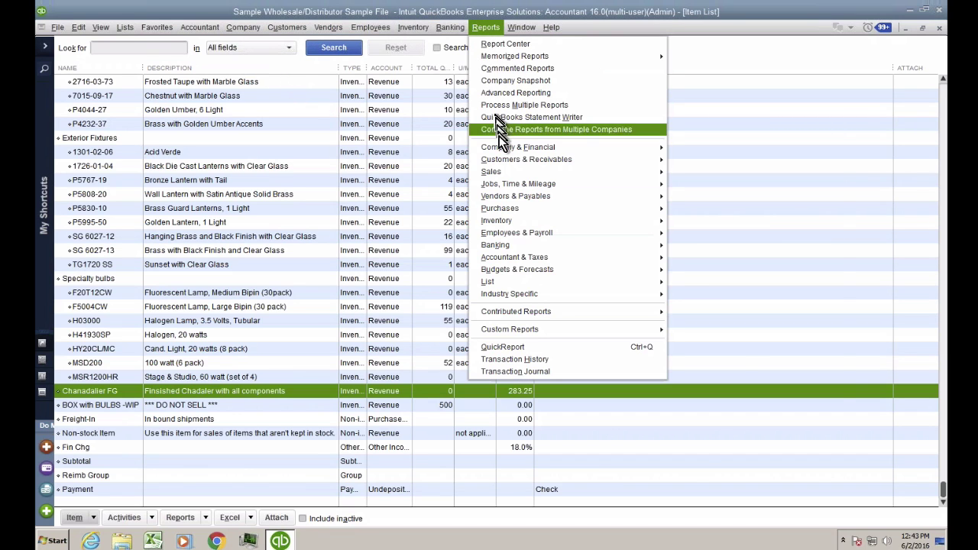
mouse_move(527, 147)
left_click(723, 303)
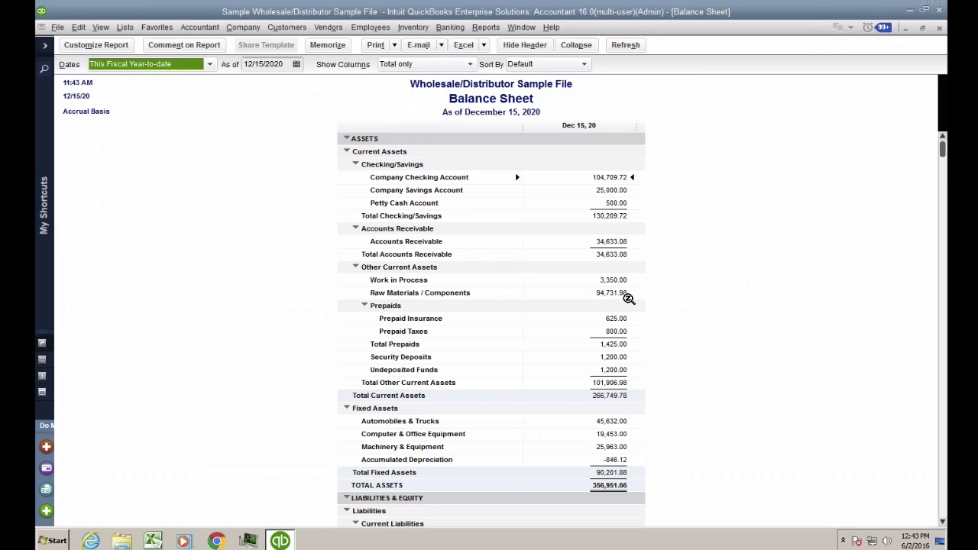
Start a build of the Chanadalier FG assembly with a quantity to build of 41.
left_click(413, 27)
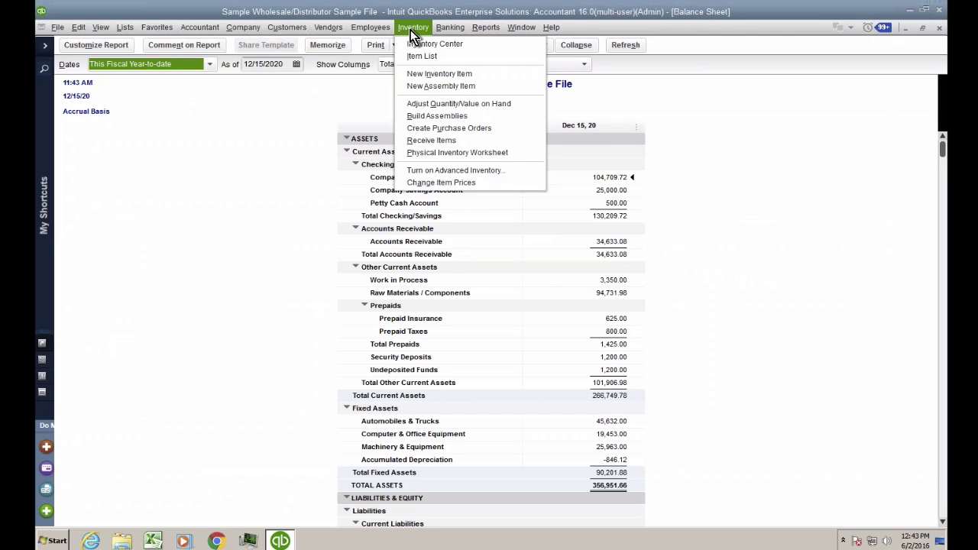
left_click(439, 116)
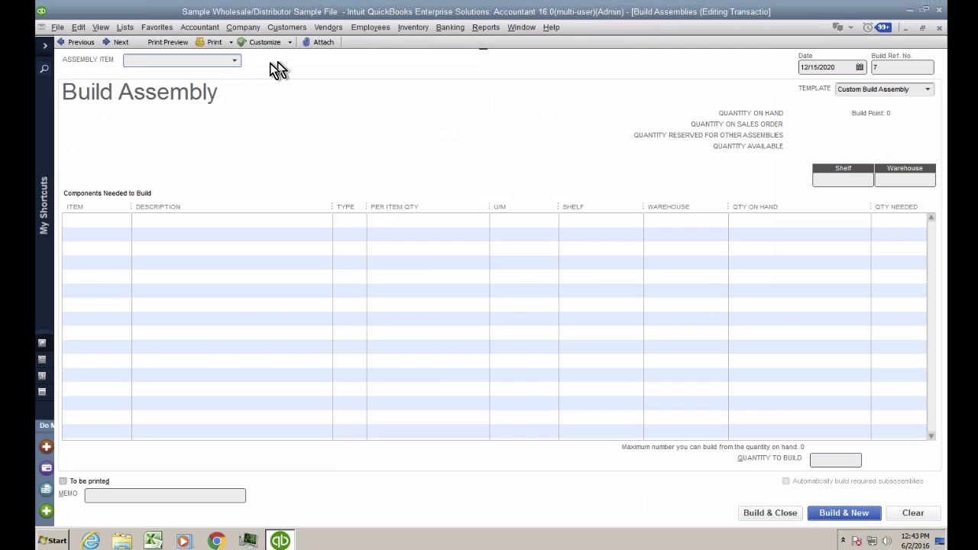
left_click(236, 63)
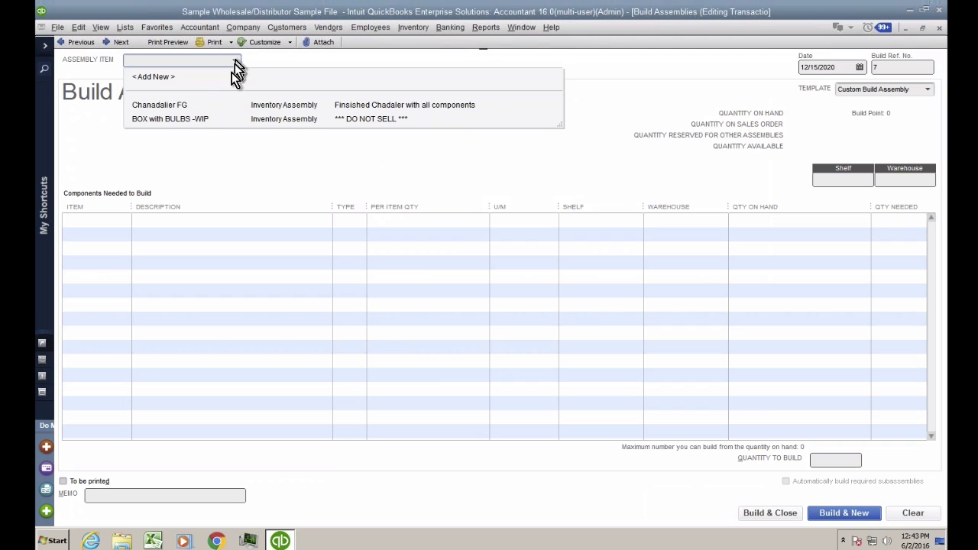
left_click(181, 107)
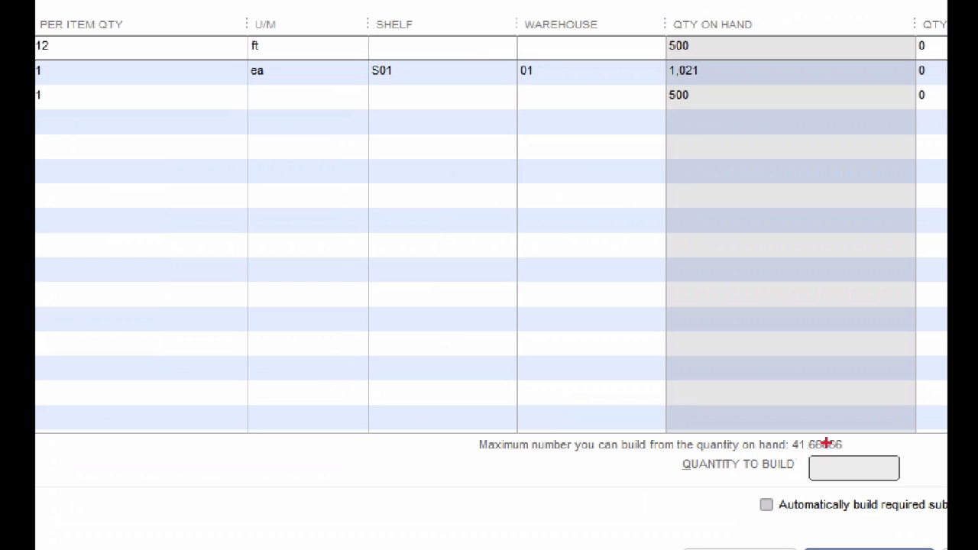
mouse_move(848, 422)
left_mouse_down()
mouse_move(769, 478)
mouse_move(853, 406)
mouse_move(843, 410)
left_mouse_up()
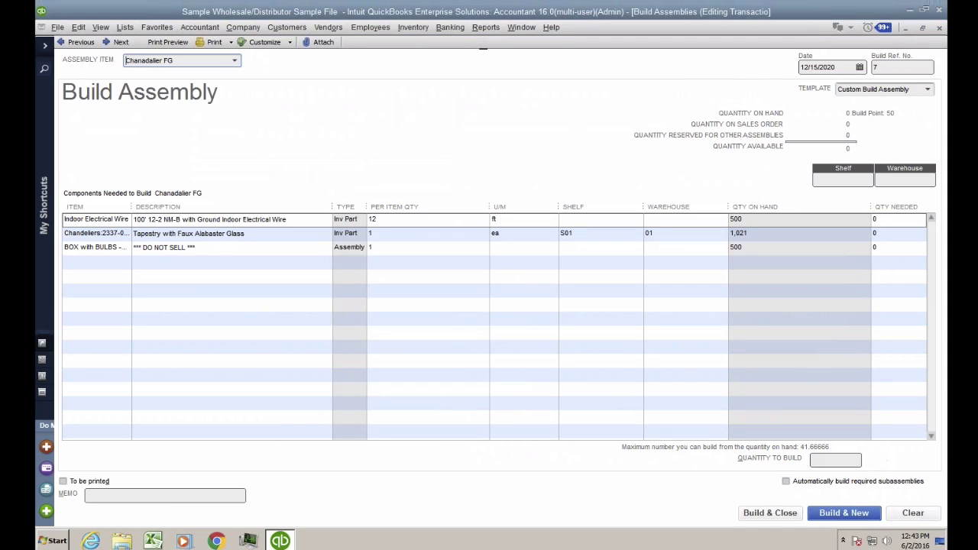
type("1")
key("Tab")
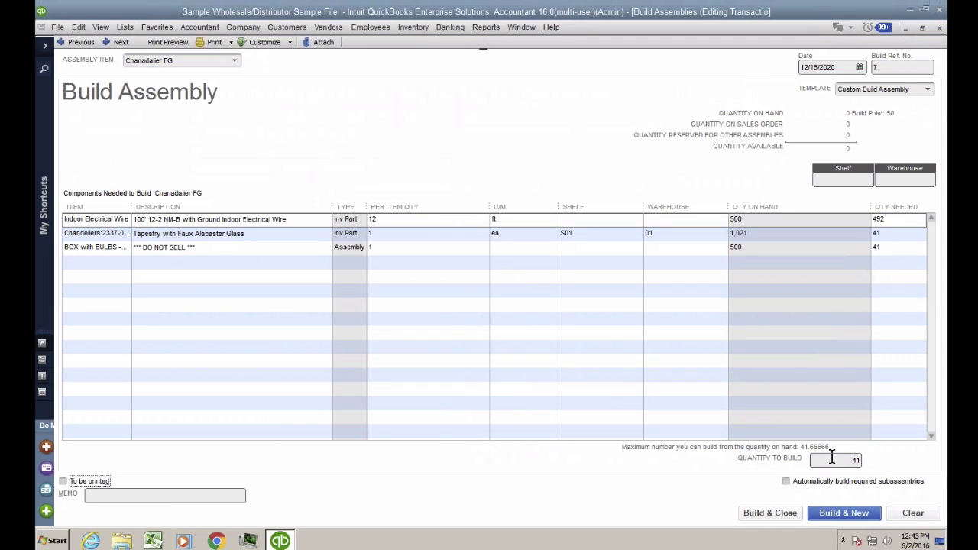
Review the needed quantity and per-item quantity of each component in the Chanadalier FG build.
key("ctrl")
key("ctrl")
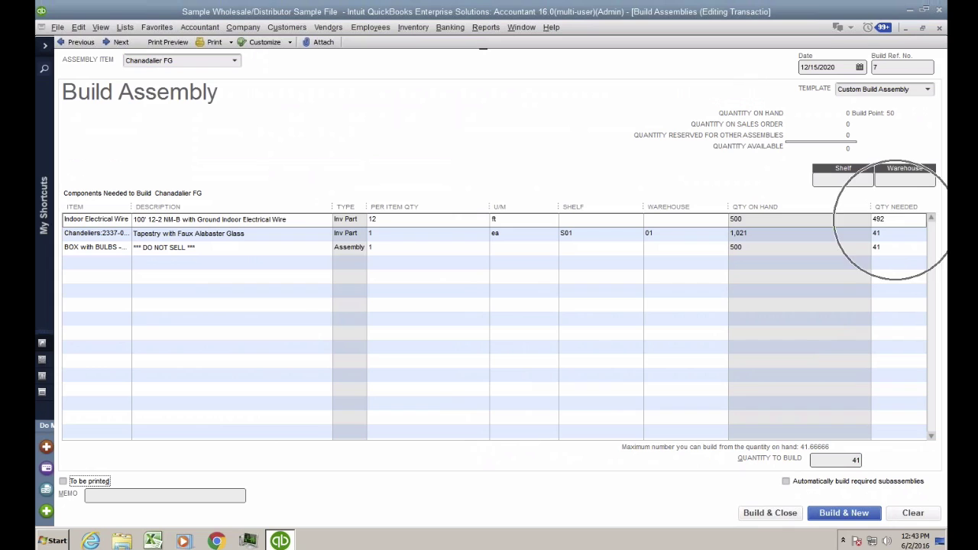
left_click(896, 221)
left_click(896, 234)
left_click(893, 248)
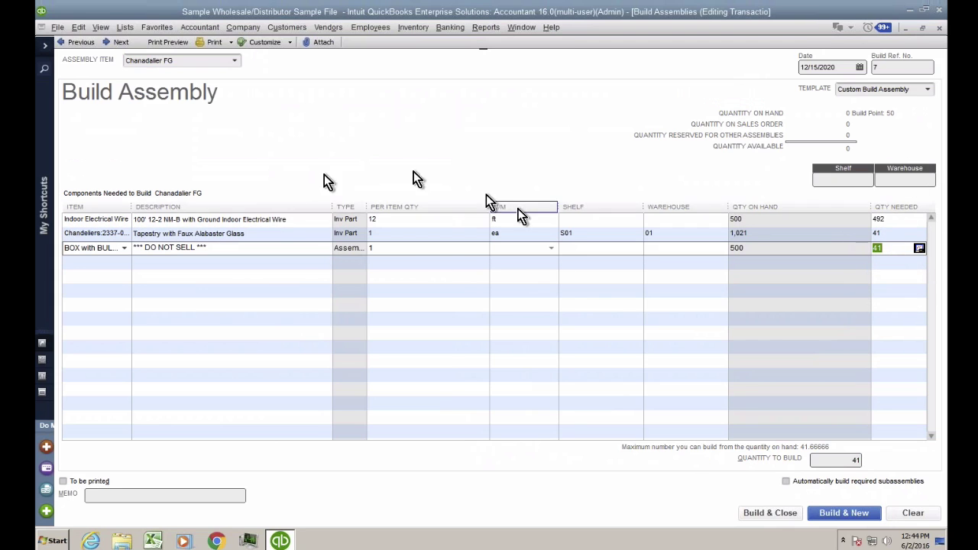
left_click(394, 220)
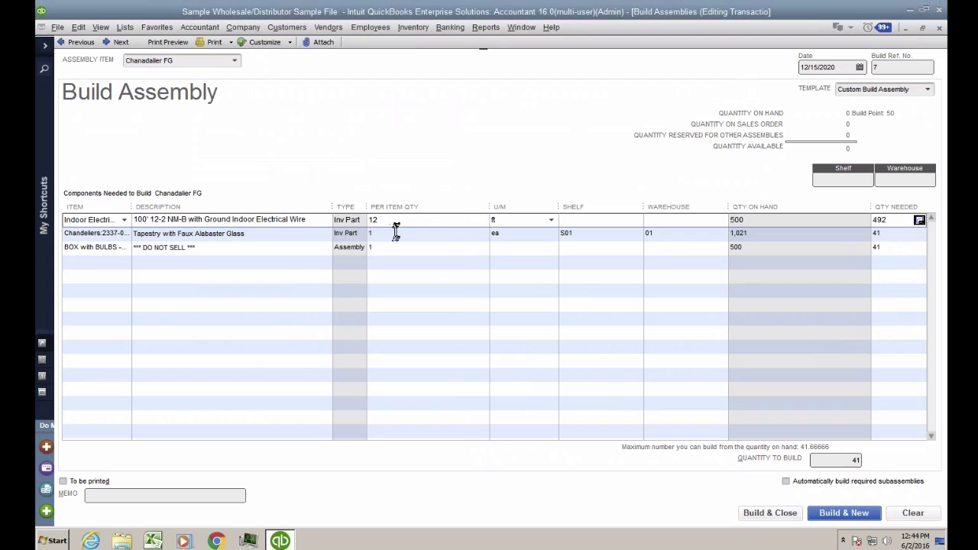
left_click(394, 234)
left_click(125, 263)
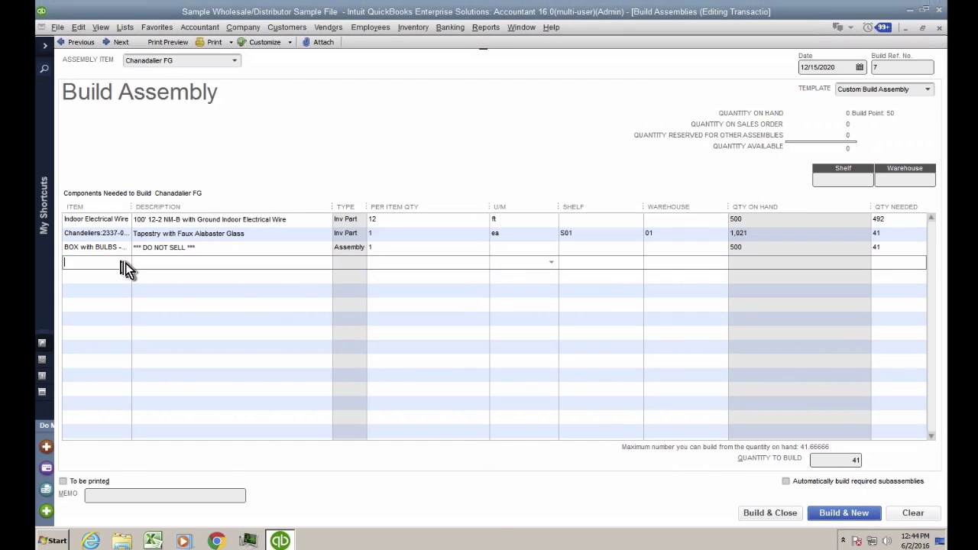
left_click(126, 263)
left_click(126, 263)
left_click(415, 221)
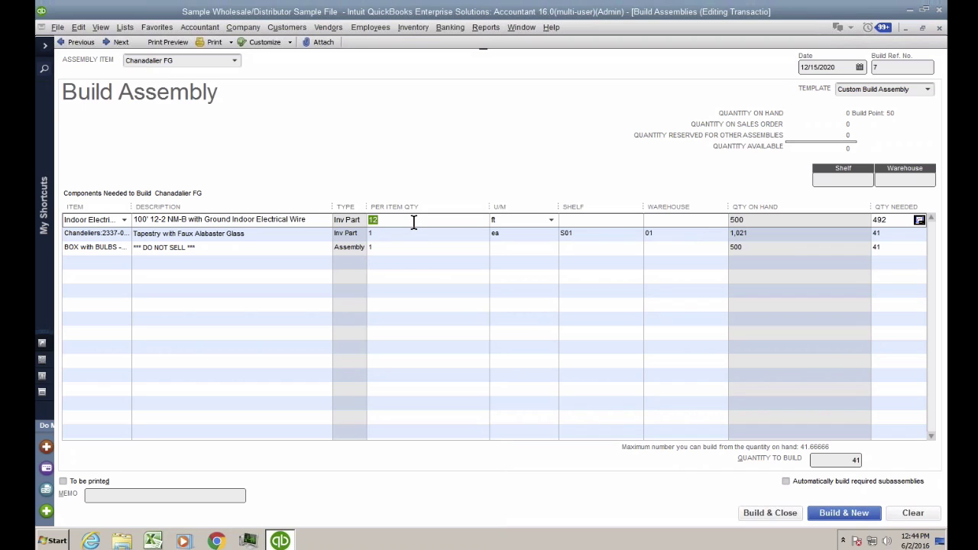
left_click(411, 233)
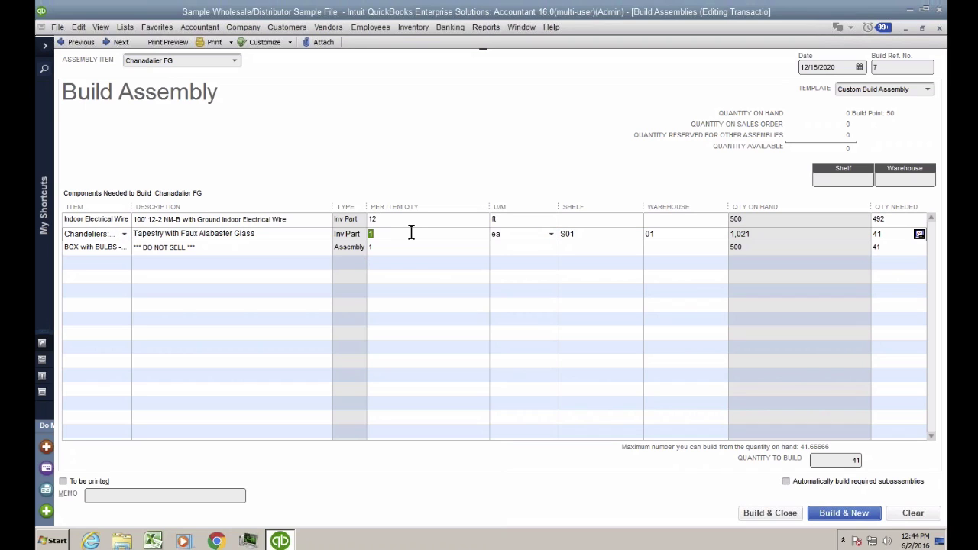
left_click(409, 248)
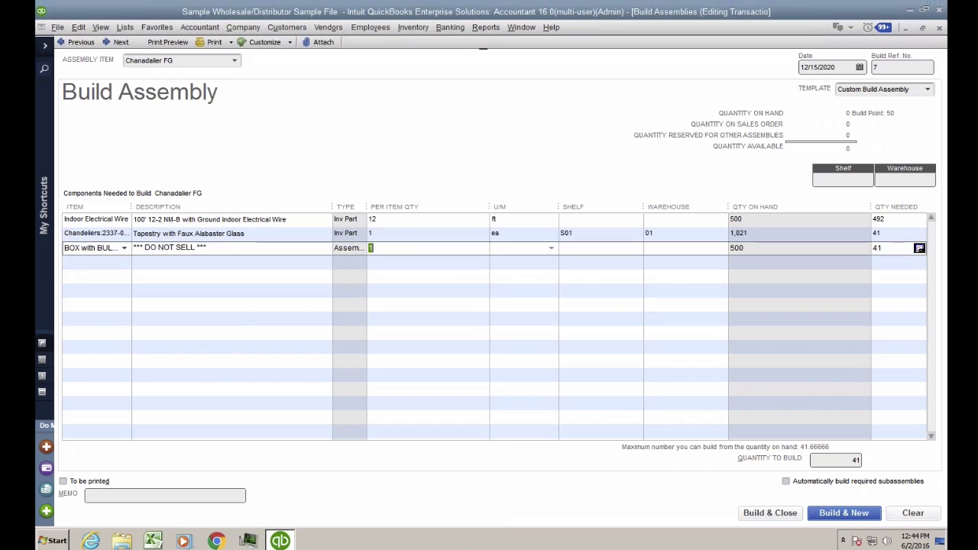
Check the components' per-item quantities in the Chanadalier FG build and widen the Item column to fit the full item names.
left_click(400, 220)
left_click(399, 233)
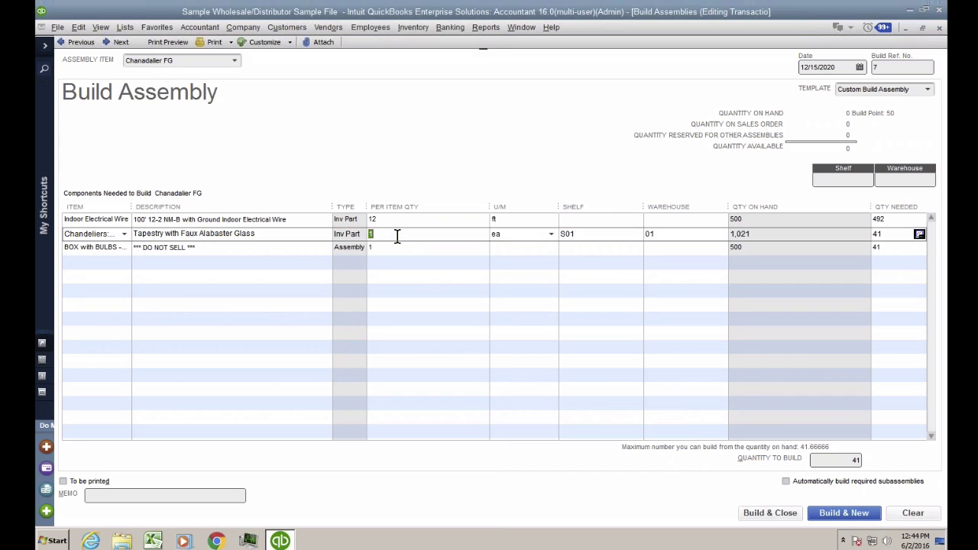
left_click(399, 247)
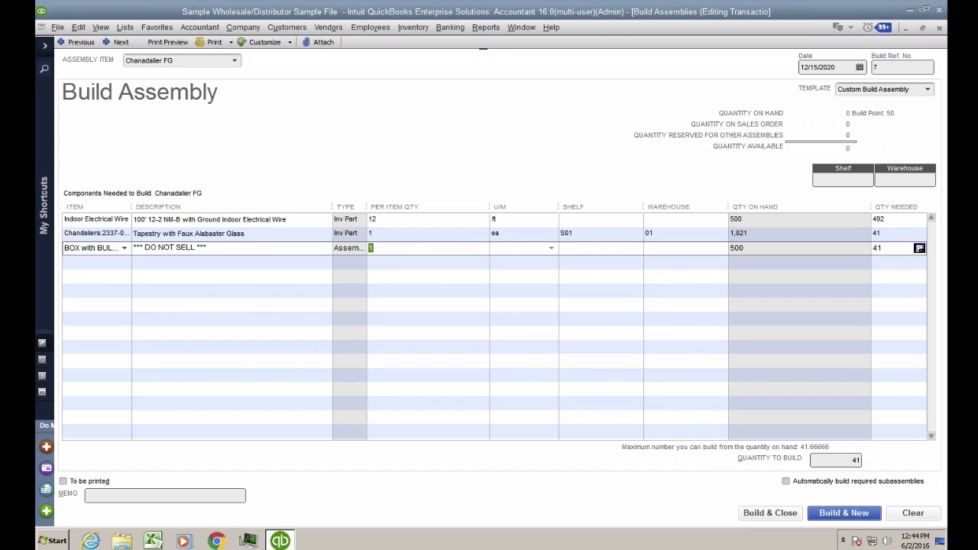
left_click_drag(132, 207, 162, 207)
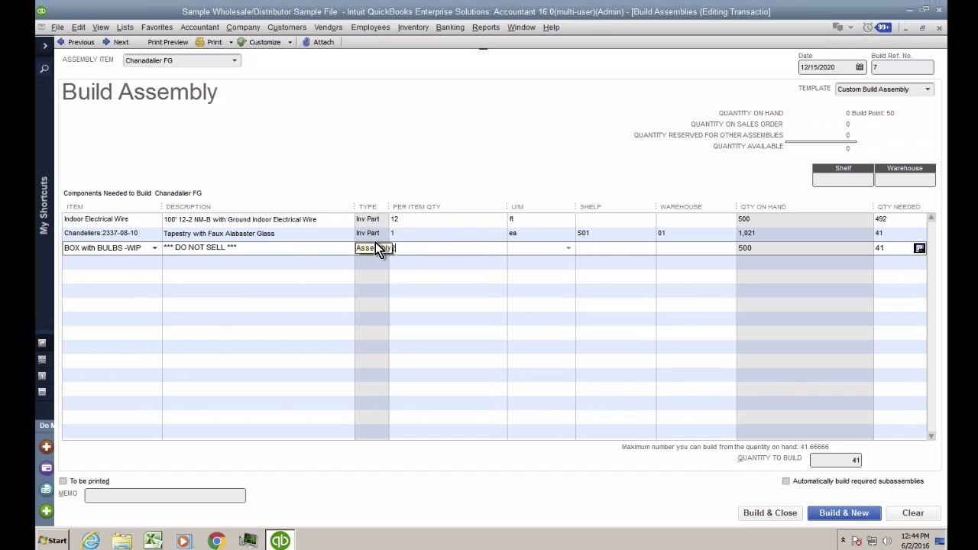
Set the per-item quantity of BOX with BULBS -WIP to 2, then build the 41 units and close the build form.
type("2")
left_click(421, 274)
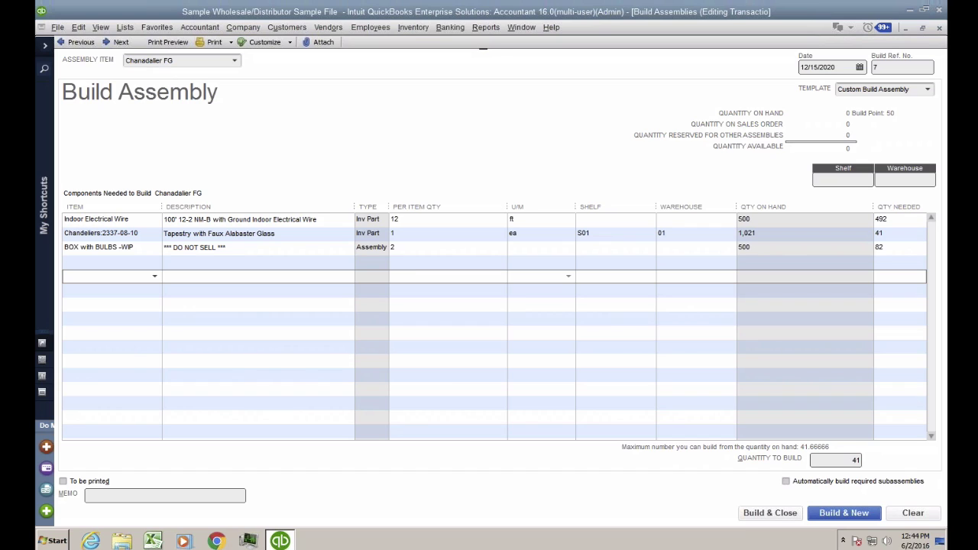
left_click(421, 246)
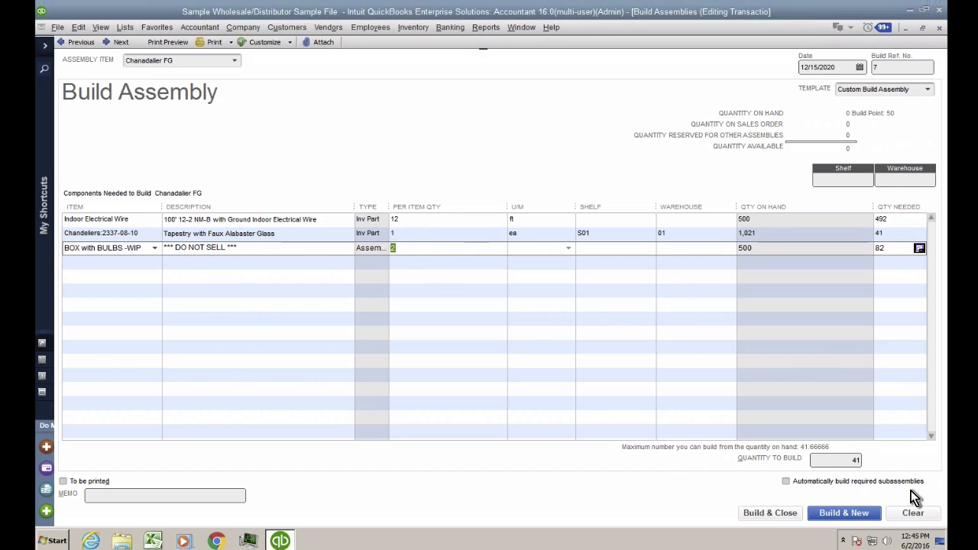
left_click(772, 519)
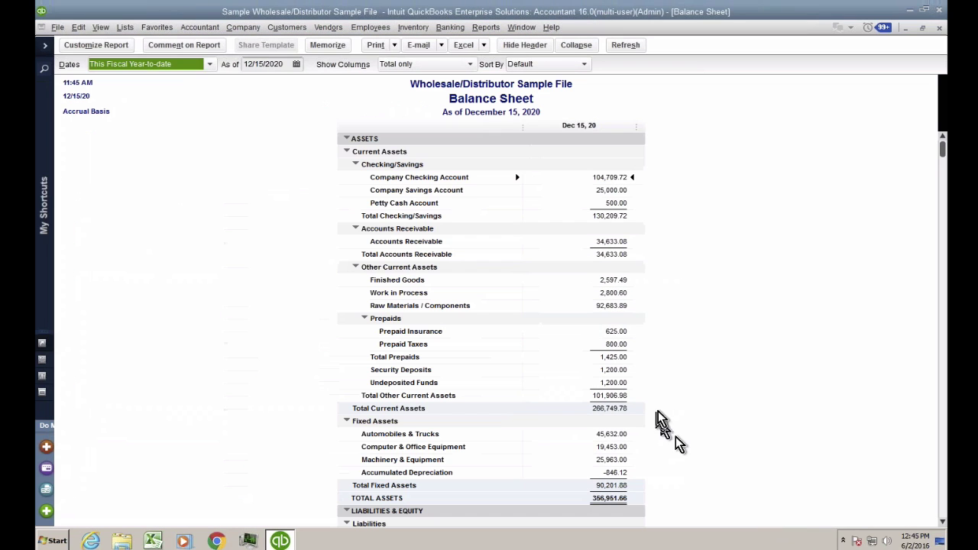
Examine the Finished Goods, Work in Process and Raw Materials / Components balances on the Balance Sheet.
left_click(616, 280)
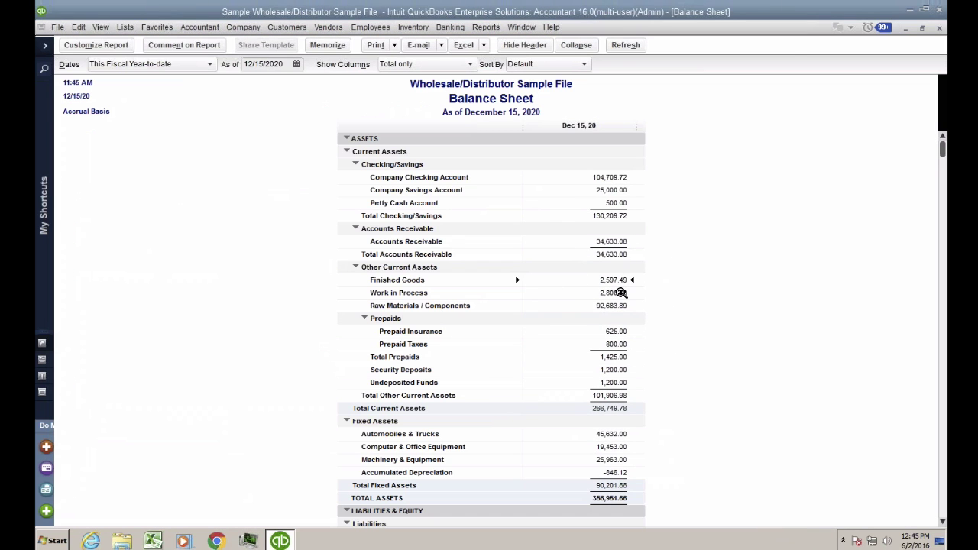
left_click(621, 292)
left_click(621, 305)
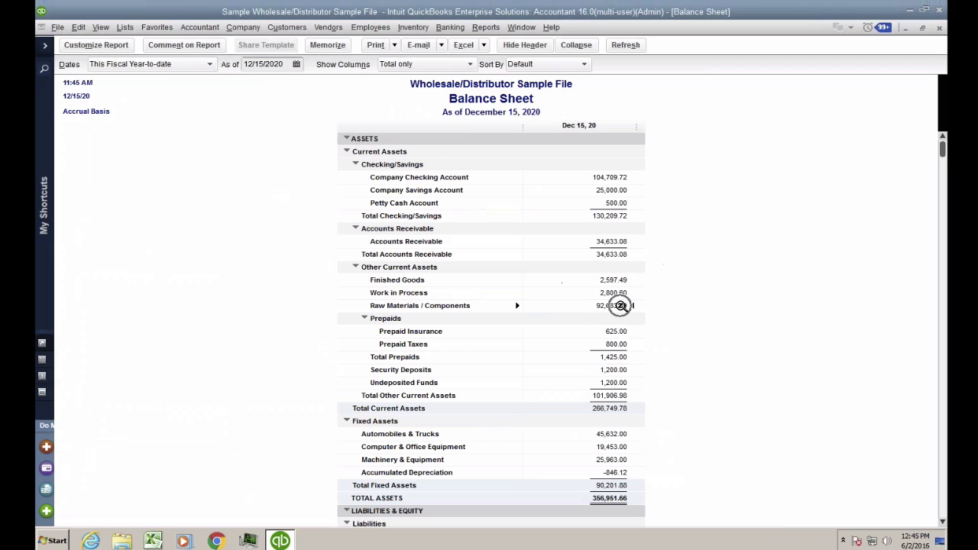